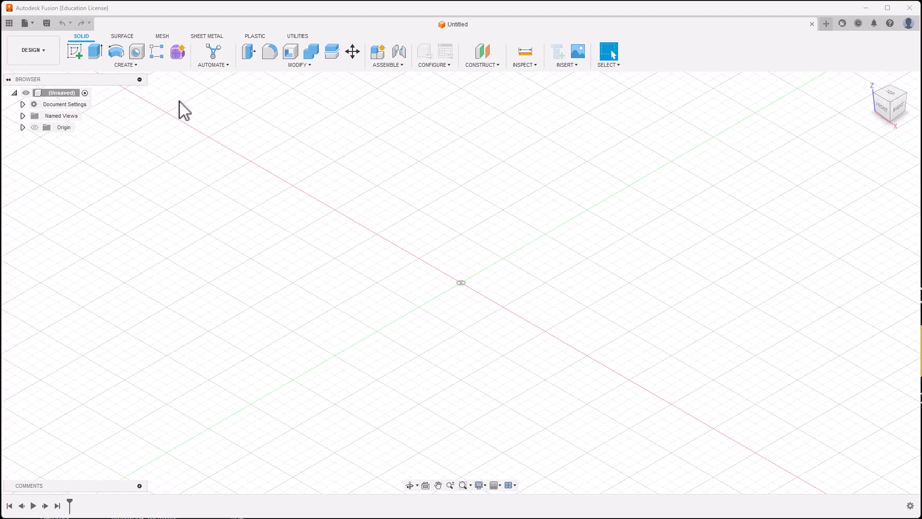
Step: Save the new untitled design under the name PhoneStandLum5
{"action": "left_click", "coordinate": [45, 23]}
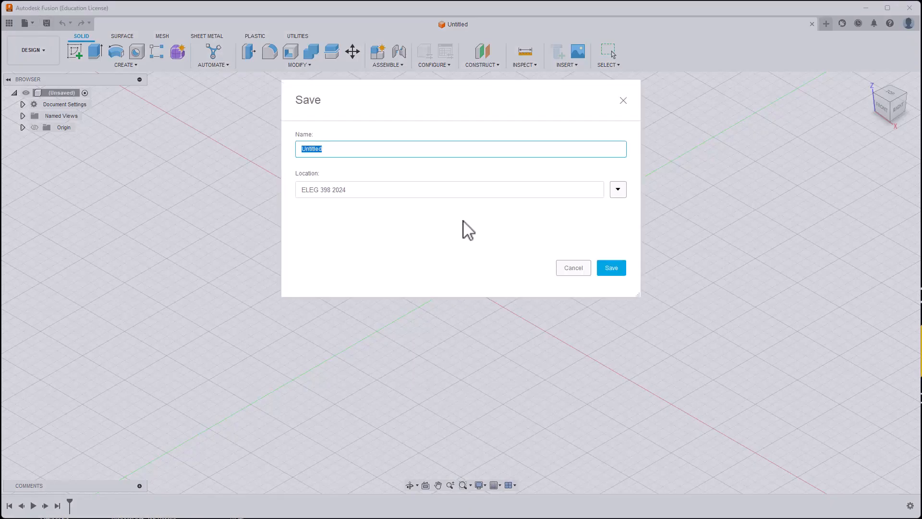
{"action": "type", "text": "PhoneStandLum5"}
{"action": "left_click", "coordinate": [612, 268]}
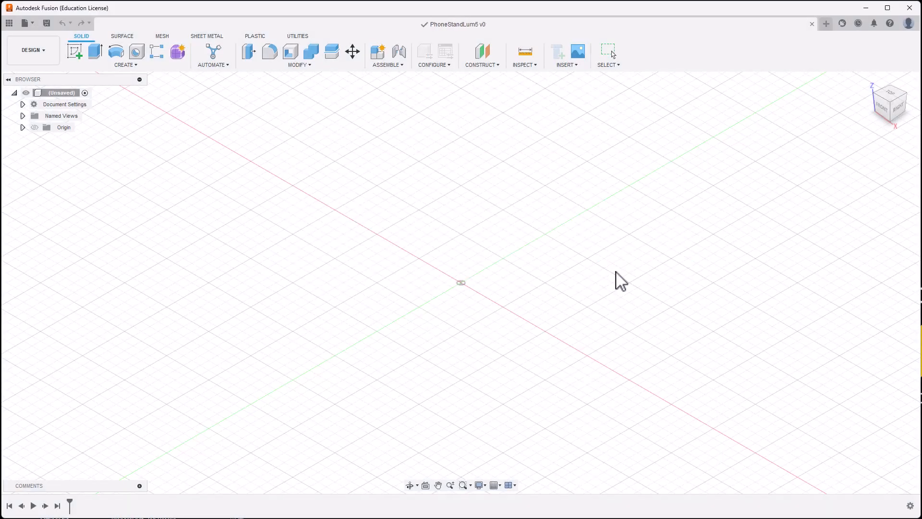
Step: Create a new component named Back under the design root
{"action": "right_click", "coordinate": [81, 94]}
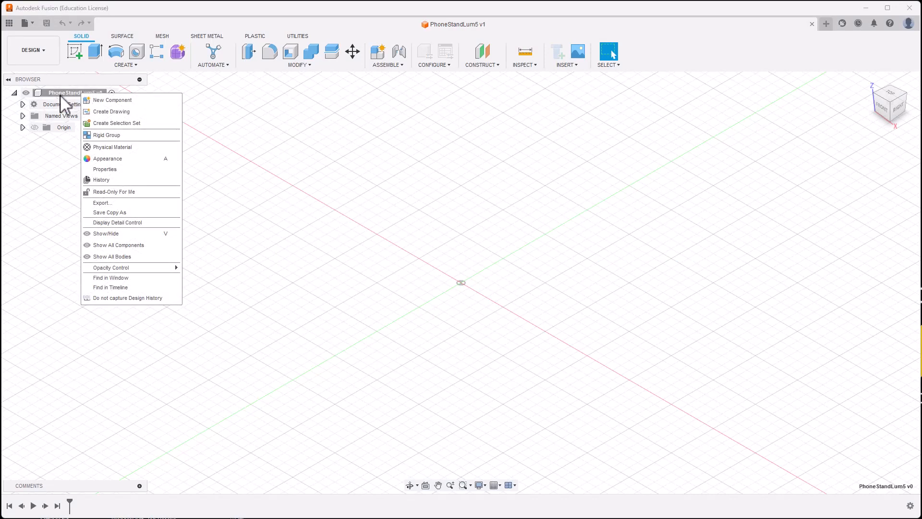
{"action": "left_click", "coordinate": [98, 100]}
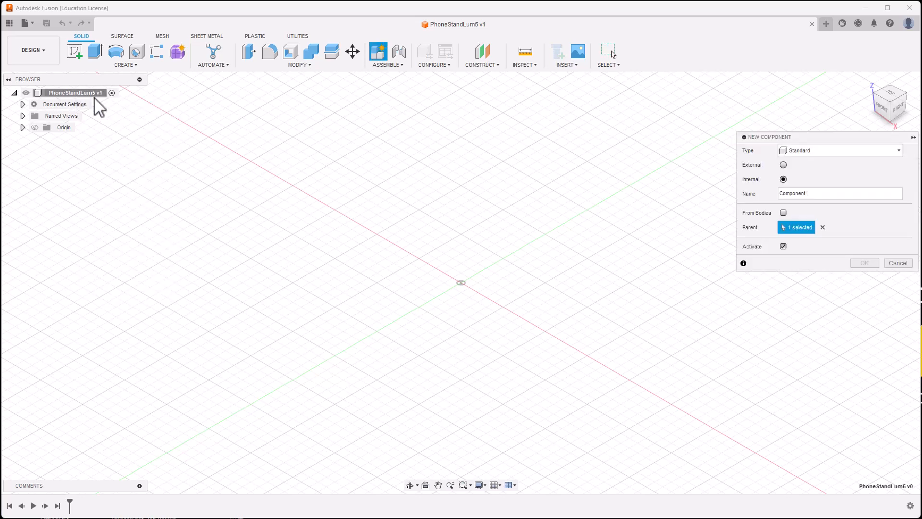
{"action": "left_click", "coordinate": [783, 193]}
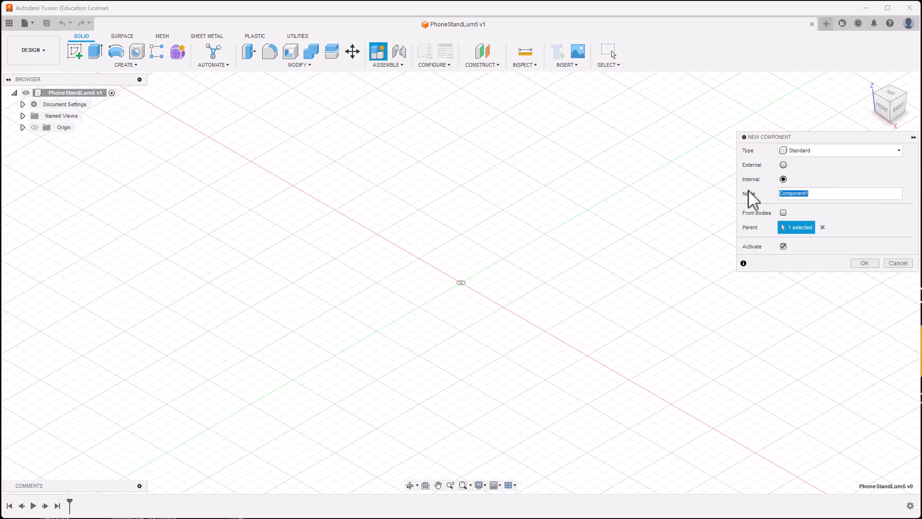
{"action": "type", "text": "Back"}
{"action": "left_click", "coordinate": [866, 263]}
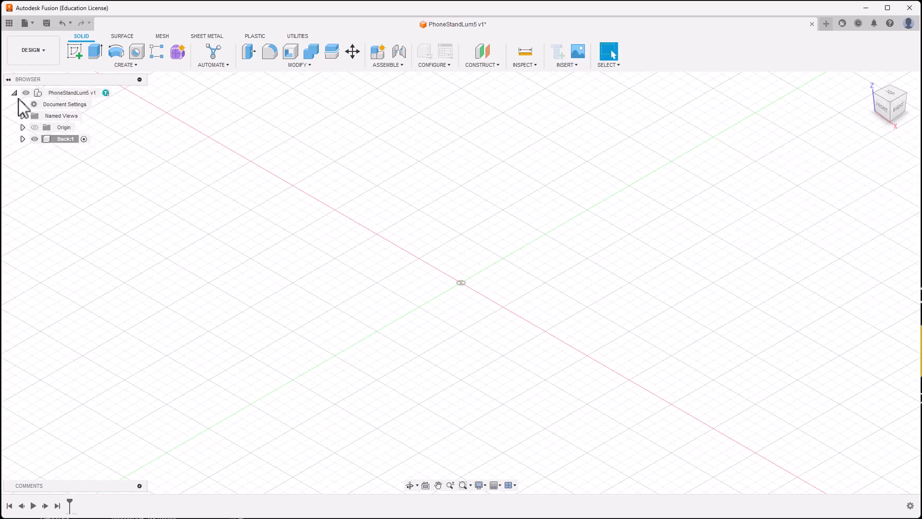
Step: Add a second component named Legs, then make Back:1 the active component
{"action": "right_click", "coordinate": [87, 94]}
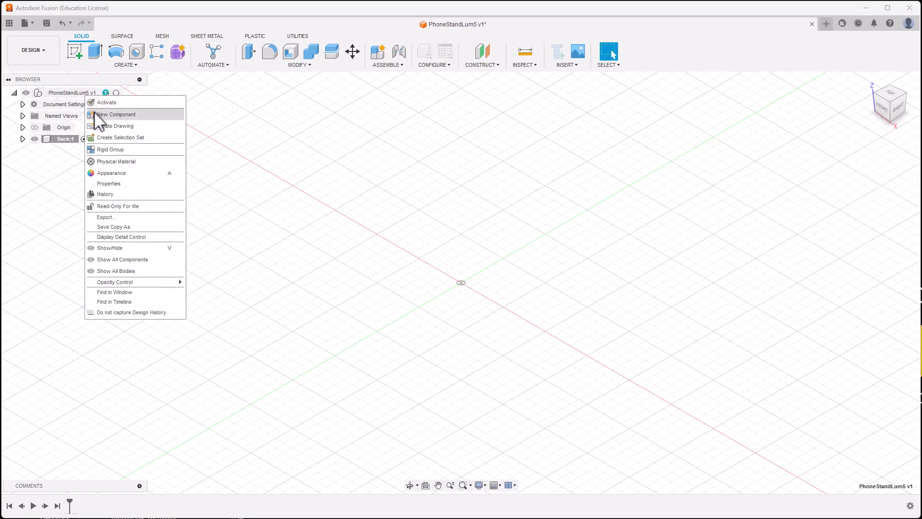
{"action": "left_click", "coordinate": [116, 114]}
{"action": "double_click", "coordinate": [815, 197]}
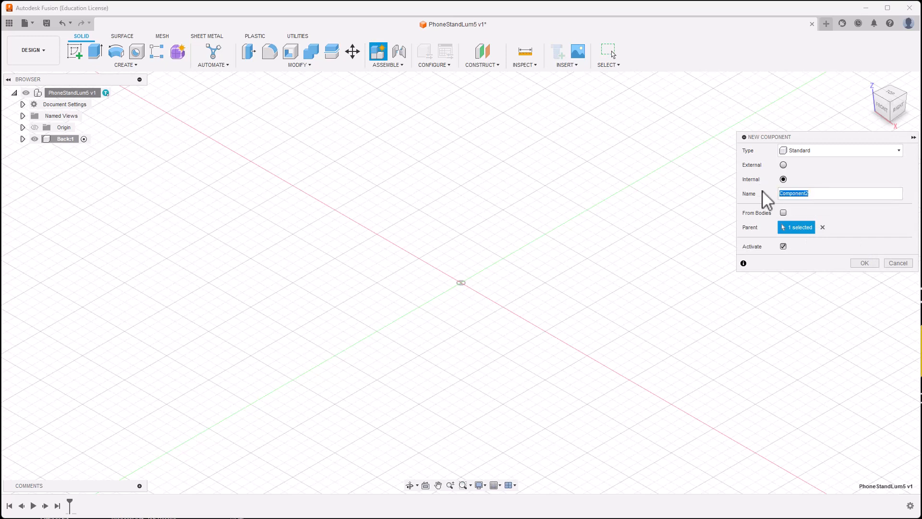
{"action": "type", "text": "Legs"}
{"action": "left_click", "coordinate": [864, 263]}
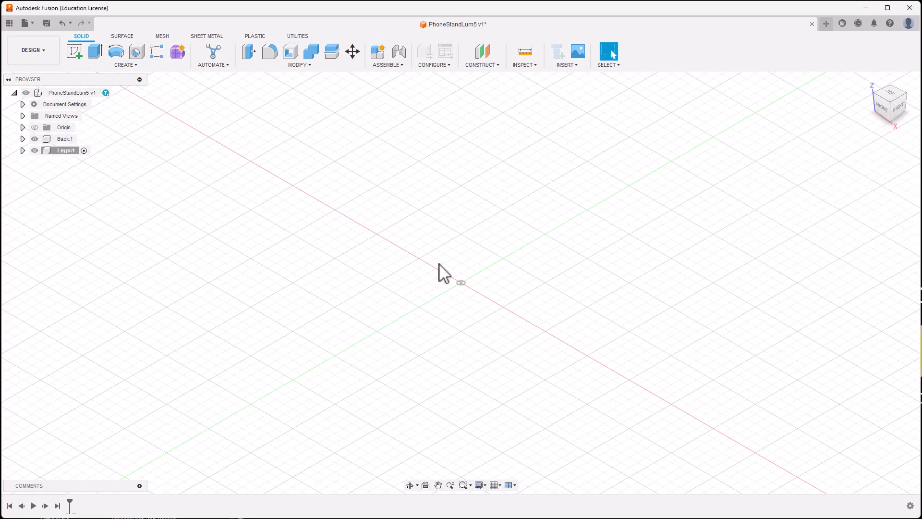
{"action": "left_click", "coordinate": [82, 139]}
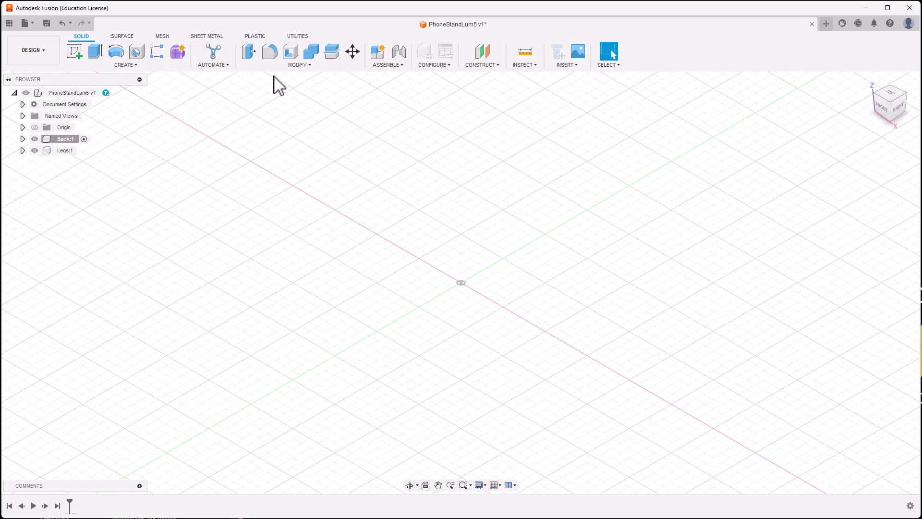
Step: In Change Parameters, add a user parameter 'thickness' with expression 3 mm
{"action": "left_click", "coordinate": [296, 65]}
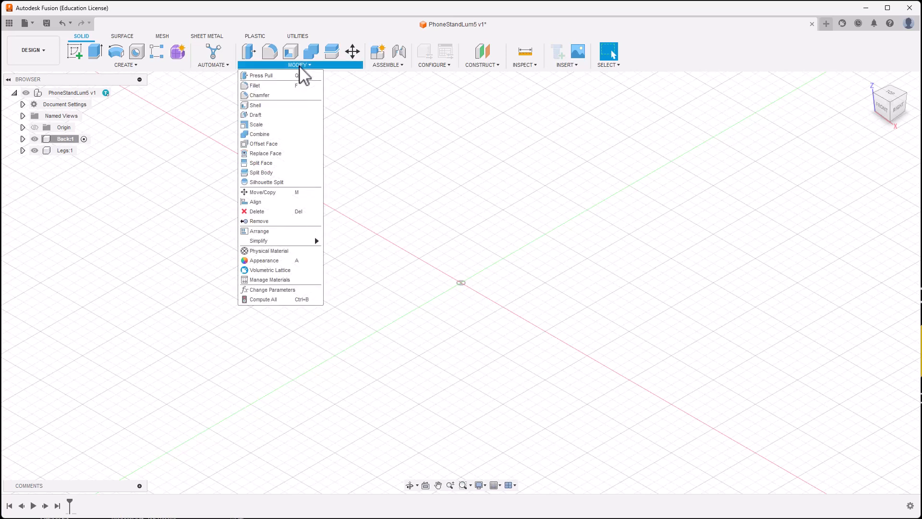
{"action": "left_click", "coordinate": [281, 290]}
{"action": "left_click", "coordinate": [471, 237]}
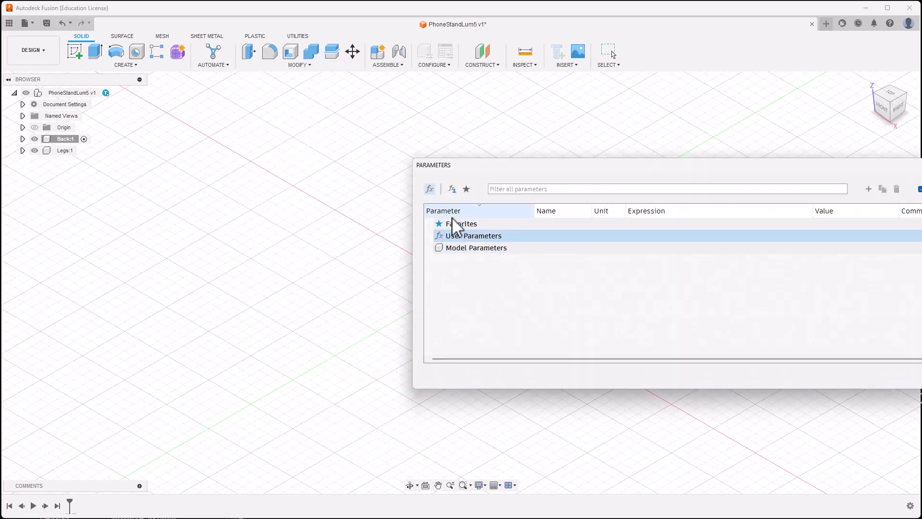
{"action": "left_click_drag", "start_coordinate": [866, 179], "coordinate": [739, 164]}
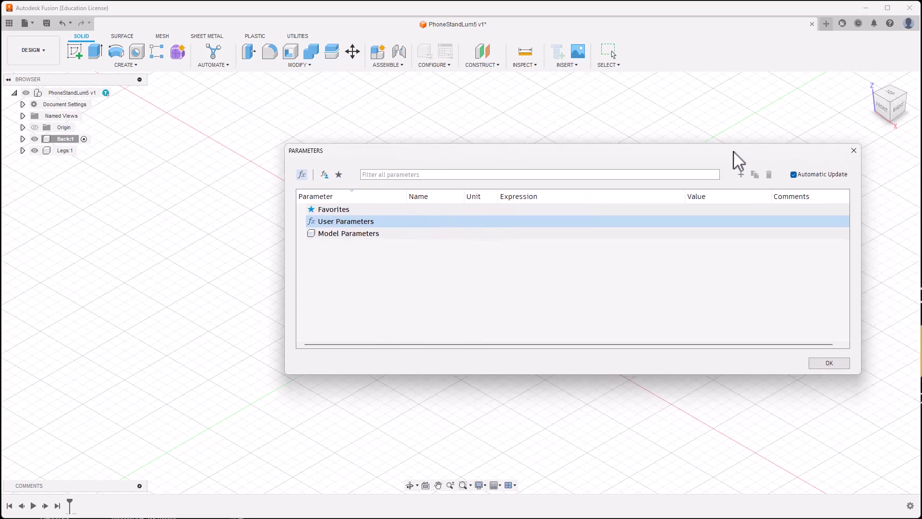
{"action": "left_click", "coordinate": [741, 175]}
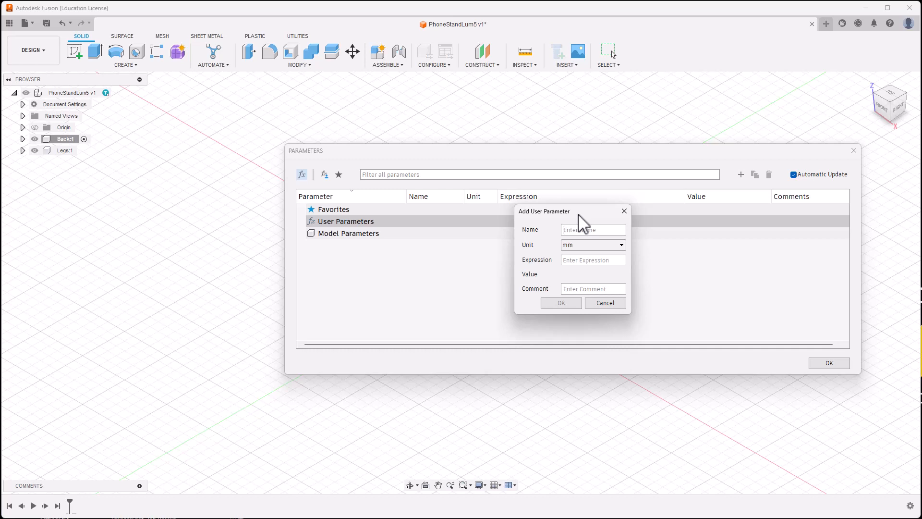
{"action": "type", "text": "thick"}
{"action": "type", "text": "3"}
{"action": "left_click", "coordinate": [563, 303]}
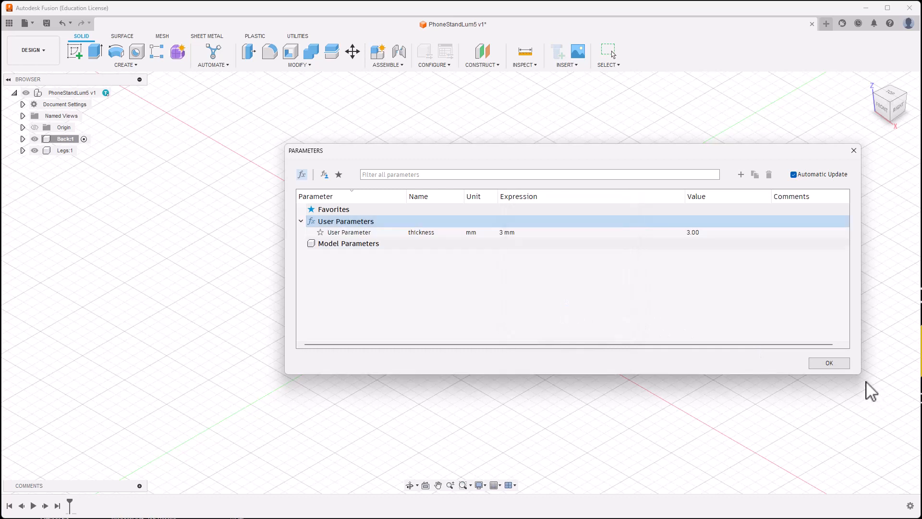
{"action": "left_click", "coordinate": [830, 363]}
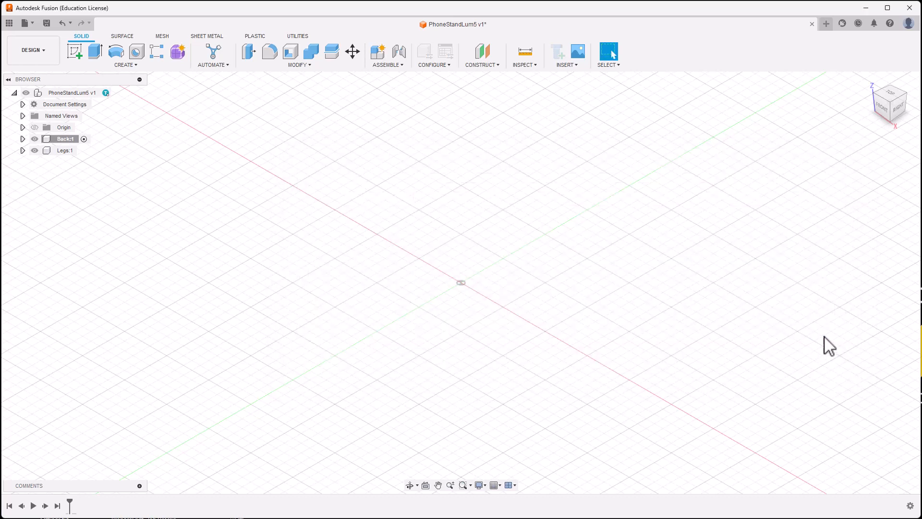
Step: Make Back:1 the active component and start a new sketch
{"action": "left_click", "coordinate": [84, 139]}
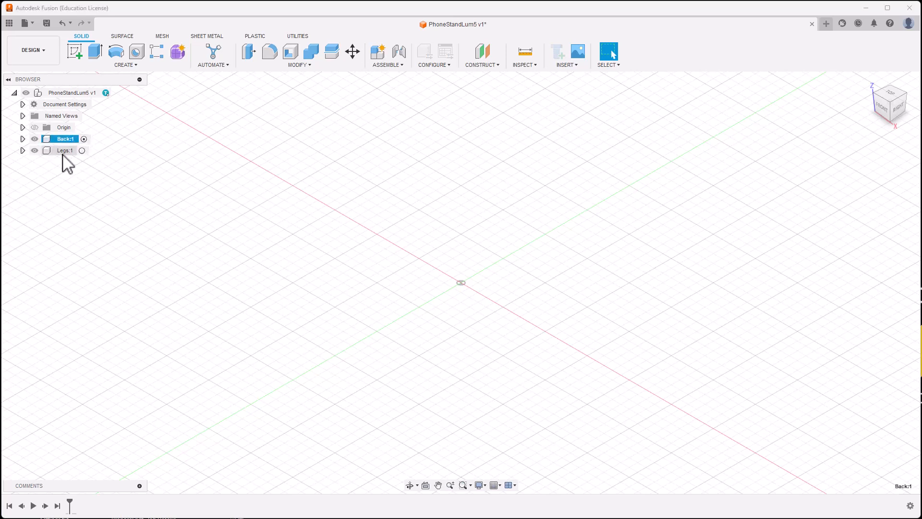
{"action": "left_click", "coordinate": [83, 151]}
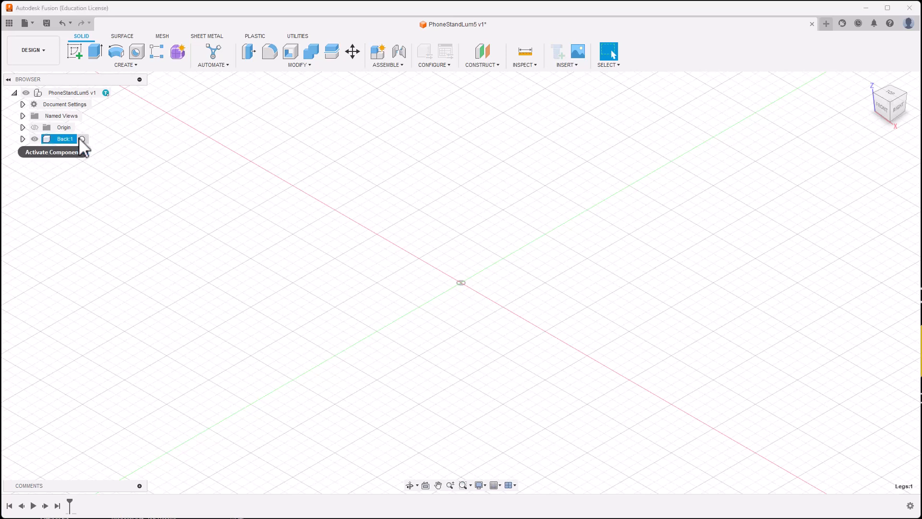
{"action": "left_click", "coordinate": [84, 139]}
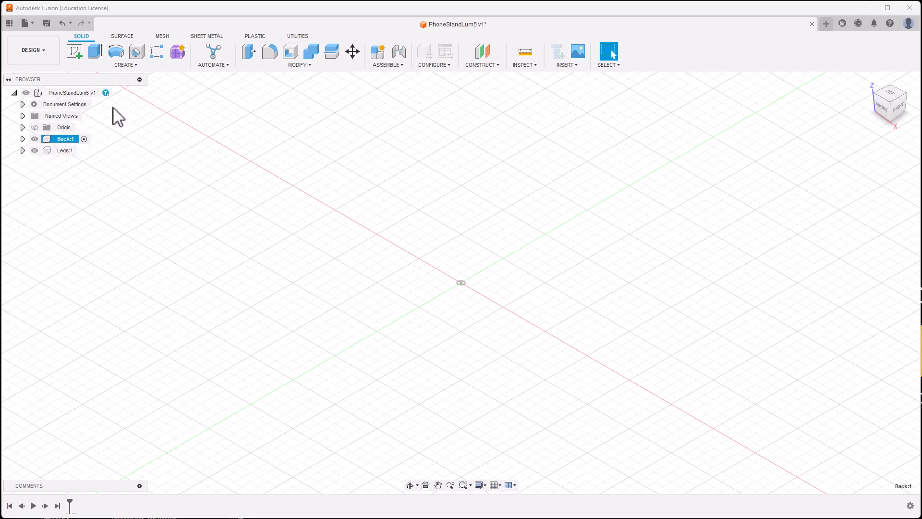
{"action": "left_click", "coordinate": [76, 53]}
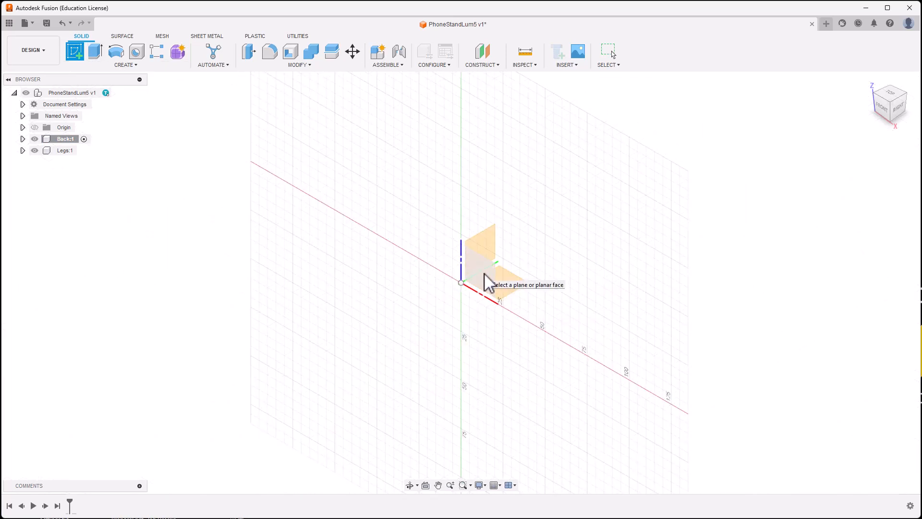
Step: On the front (XZ) plane, start a center rectangle at the origin
{"action": "left_click", "coordinate": [484, 274]}
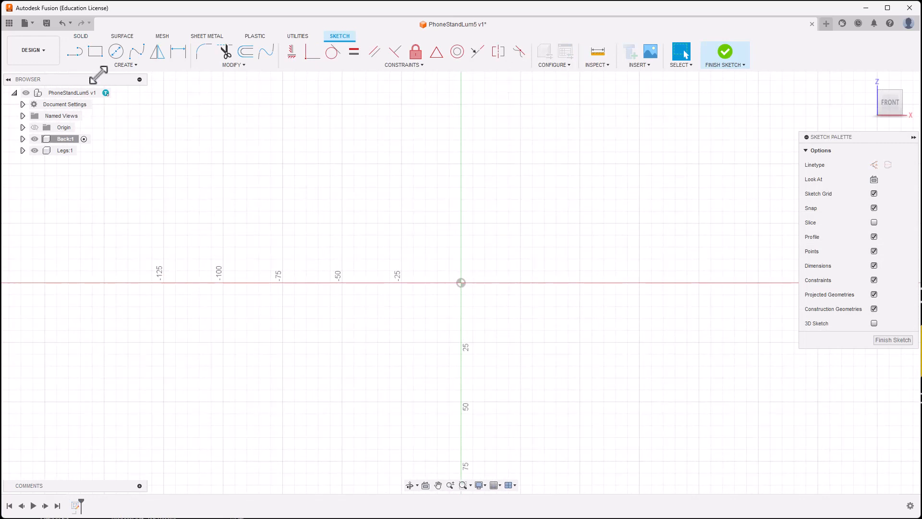
{"action": "left_click", "coordinate": [100, 56]}
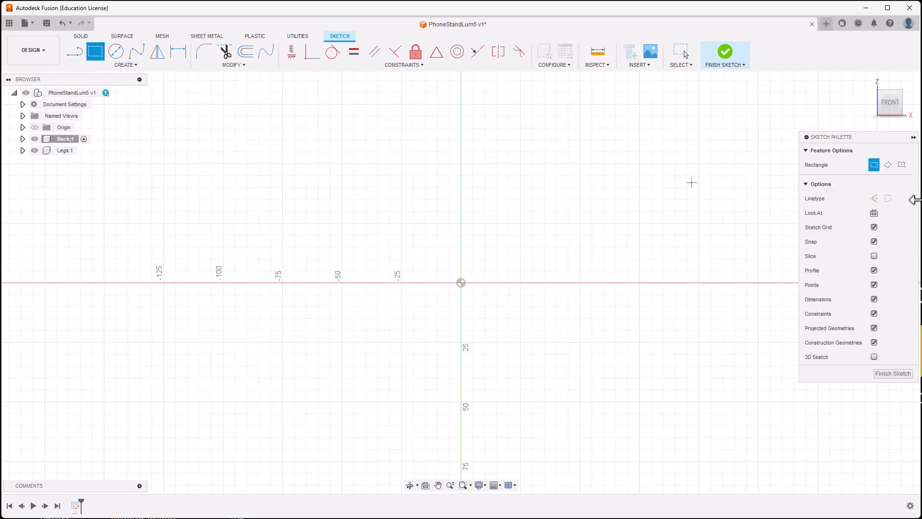
{"action": "left_click", "coordinate": [902, 166]}
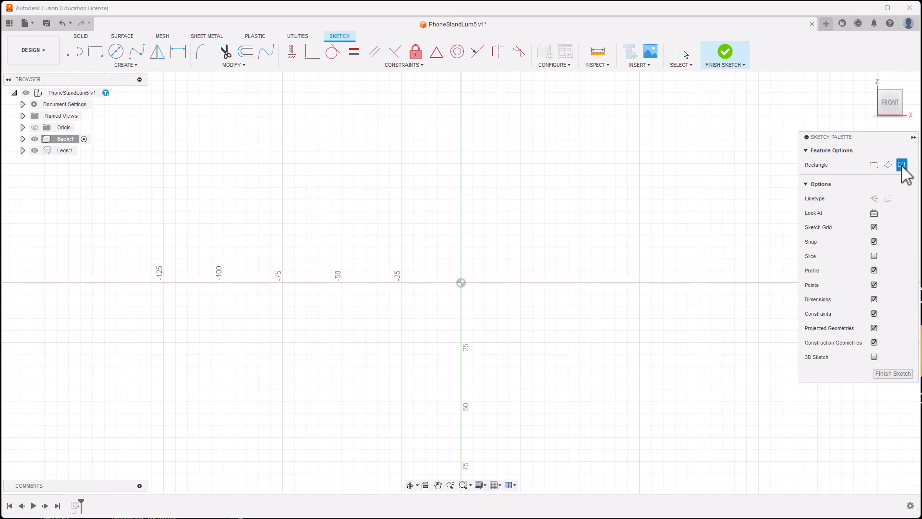
{"action": "left_click", "coordinate": [461, 282]}
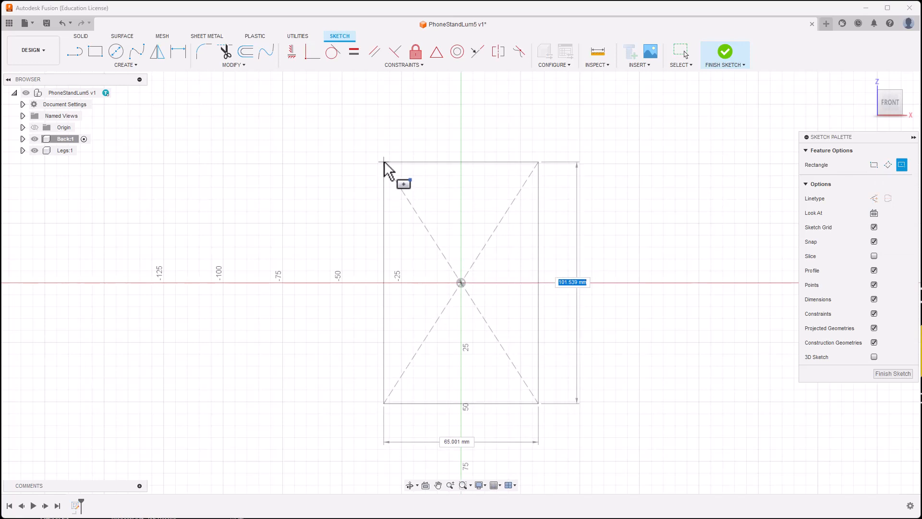
Step: Size the rectangle 70 mm wide and 6" (152.40 mm) tall
{"action": "key", "text": "Tab"}
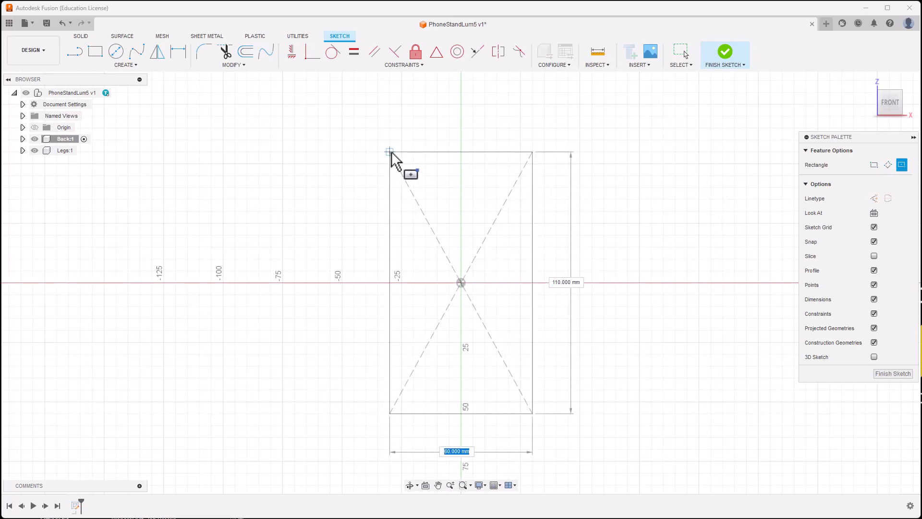
{"action": "type", "text": "70"}
{"action": "key", "text": "Tab"}
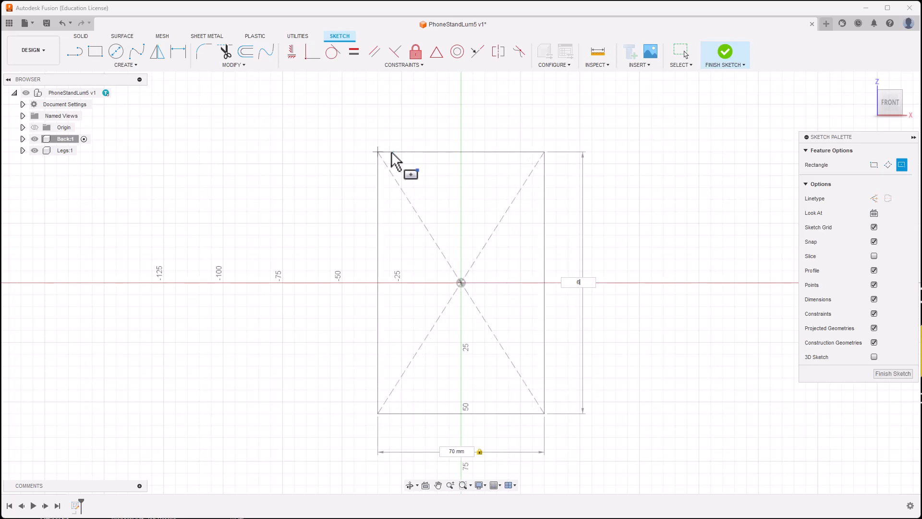
{"action": "type", "text": "6\""}
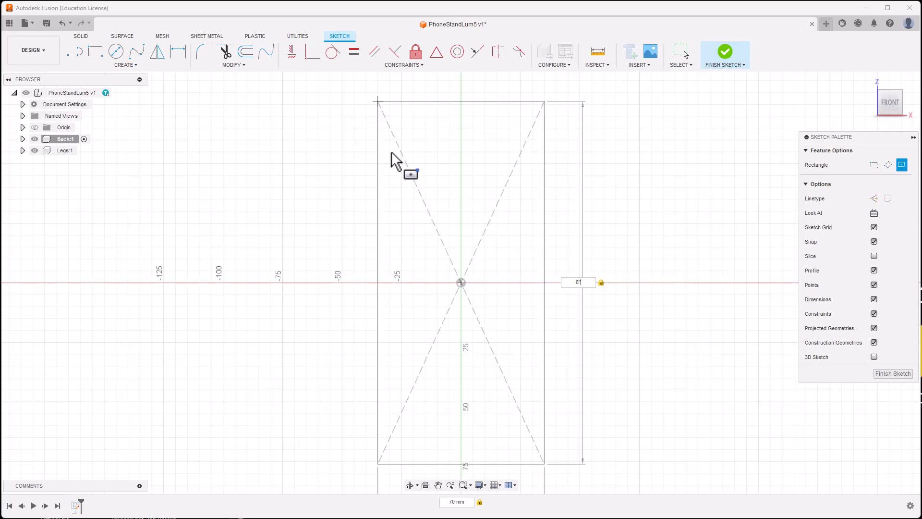
{"action": "key", "text": "BackSpace"}
{"action": "type", "text": "in"}
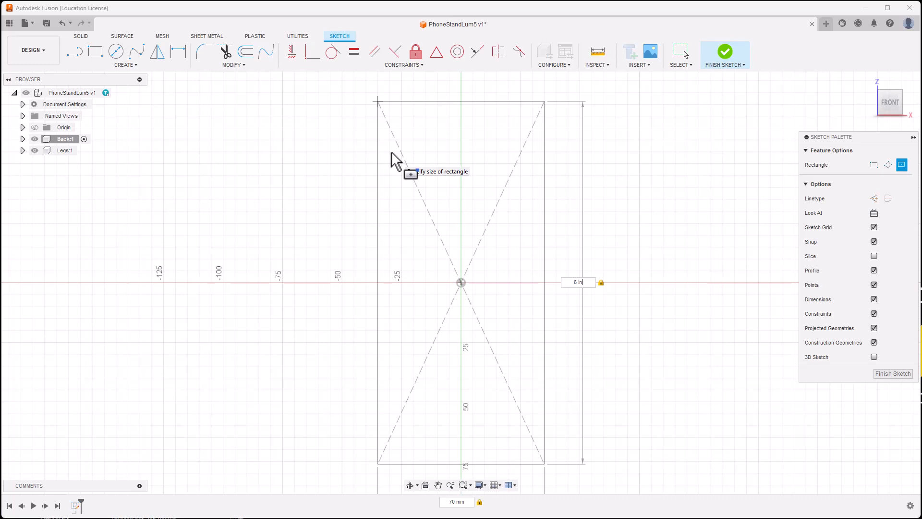
{"action": "key", "text": "BackSpace"}
{"action": "key", "text": "BackSpace"}
{"action": "key", "text": "BackSpace"}
{"action": "type", "text": "\""}
{"action": "key", "text": "Return"}
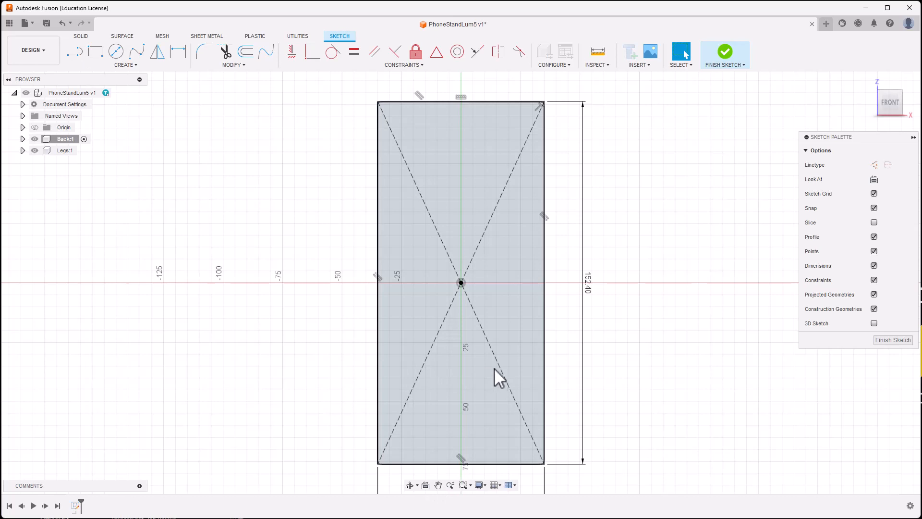
Step: Draw a horizontal line across the lower part of the rectangle, edge to edge
{"action": "left_click", "coordinate": [73, 52]}
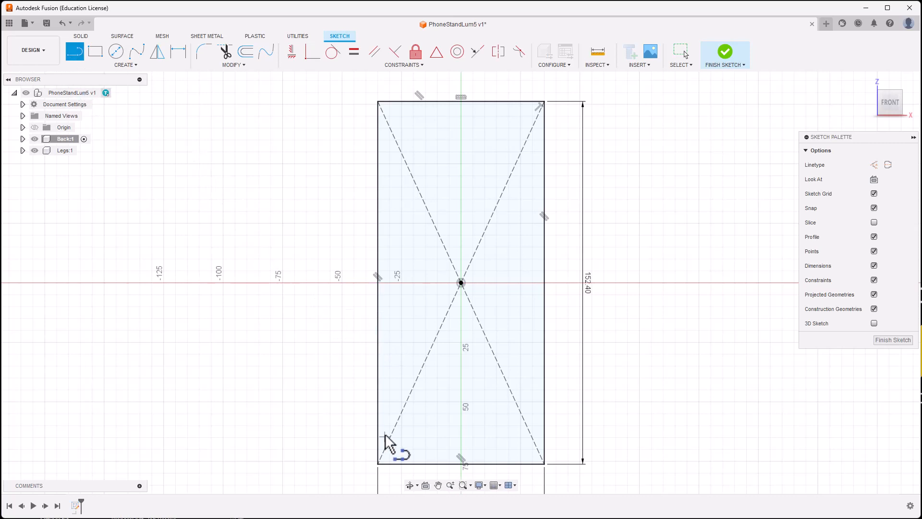
{"action": "left_click", "coordinate": [379, 351]}
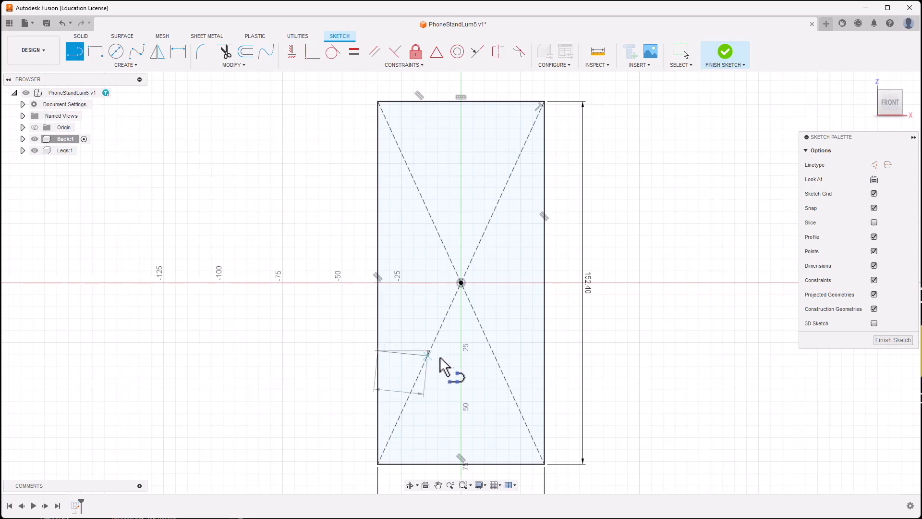
{"action": "left_click", "coordinate": [547, 354]}
{"action": "scroll", "coordinate": [462, 365], "scroll_direction": "up", "scroll_amount": 2}
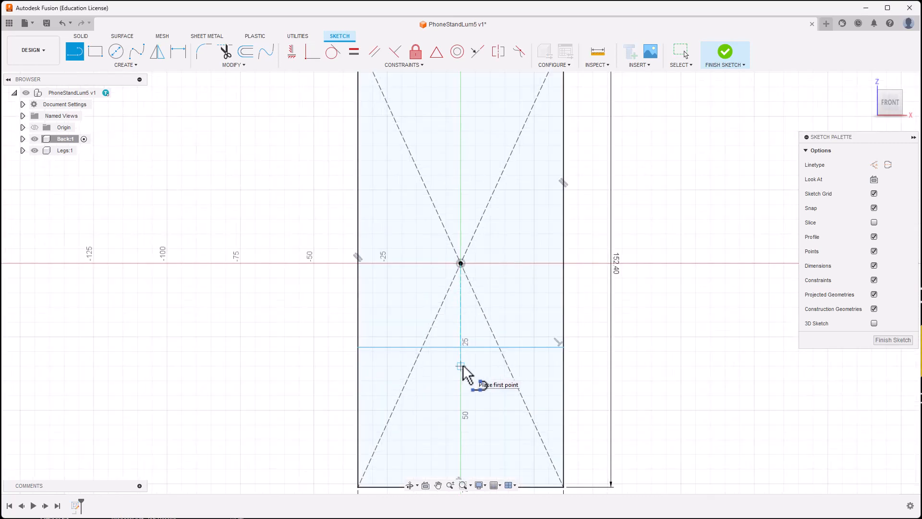
{"action": "mouse_move", "coordinate": [477, 347]}
{"action": "middle_mouse_down"}
{"action": "mouse_move", "coordinate": [502, 318]}
{"action": "mouse_move", "coordinate": [510, 323]}
{"action": "middle_mouse_up"}
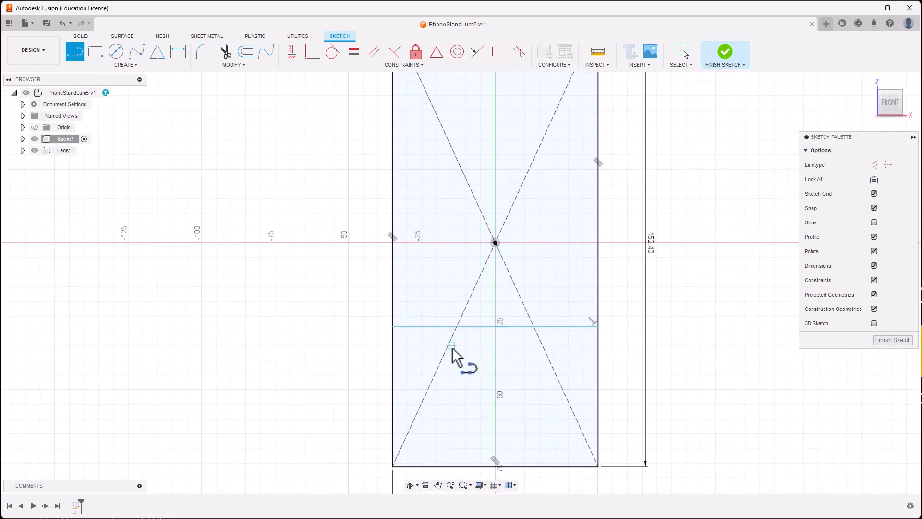
{"action": "key", "text": "Escape"}
{"action": "scroll", "coordinate": [452, 350], "scroll_direction": "down", "scroll_amount": 1}
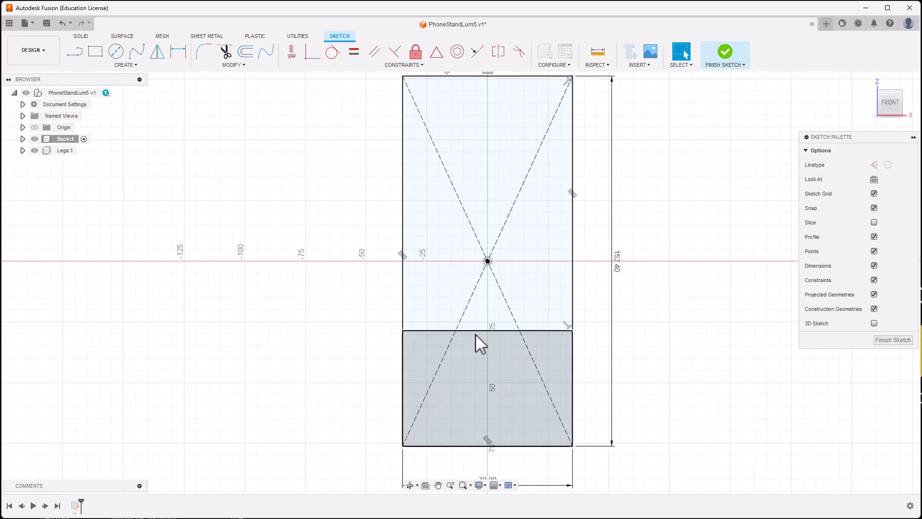
Step: Convert the horizontal line to a dashed construction line
{"action": "left_click", "coordinate": [468, 333]}
{"action": "left_click", "coordinate": [277, 309]}
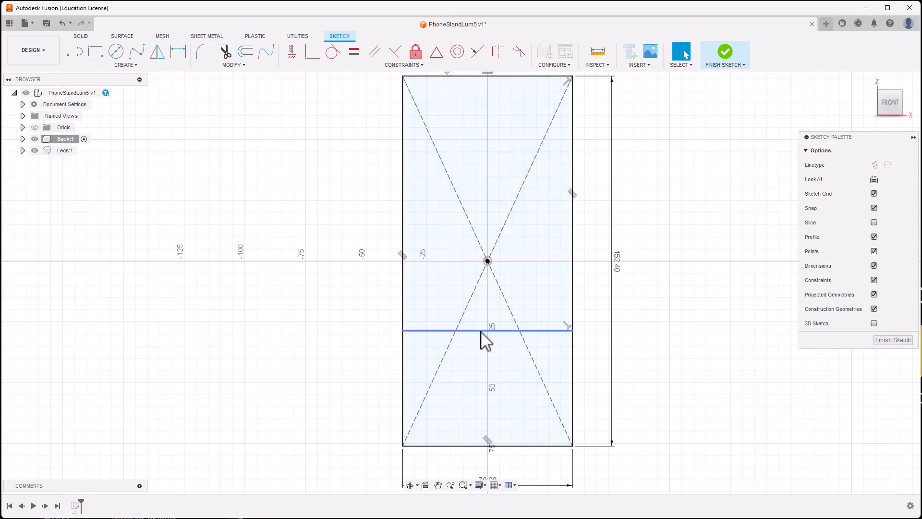
{"action": "left_click", "coordinate": [481, 331]}
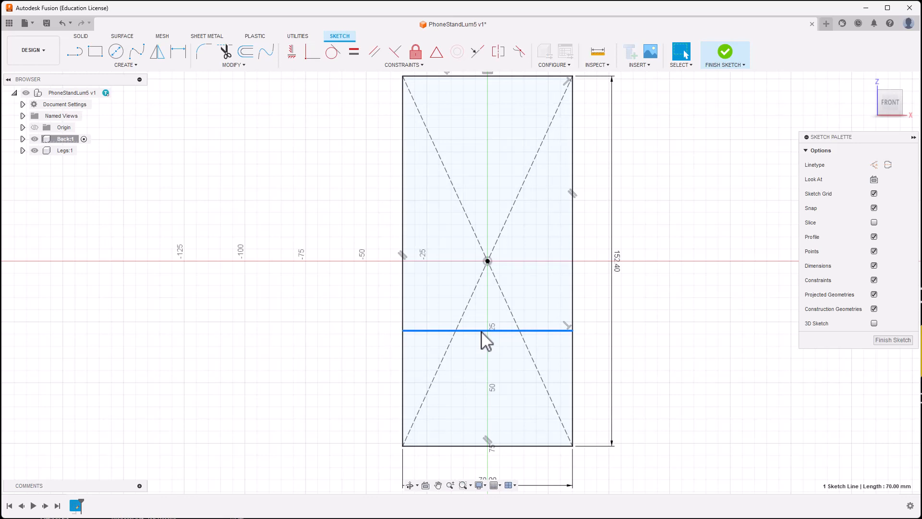
{"action": "key", "text": "x"}
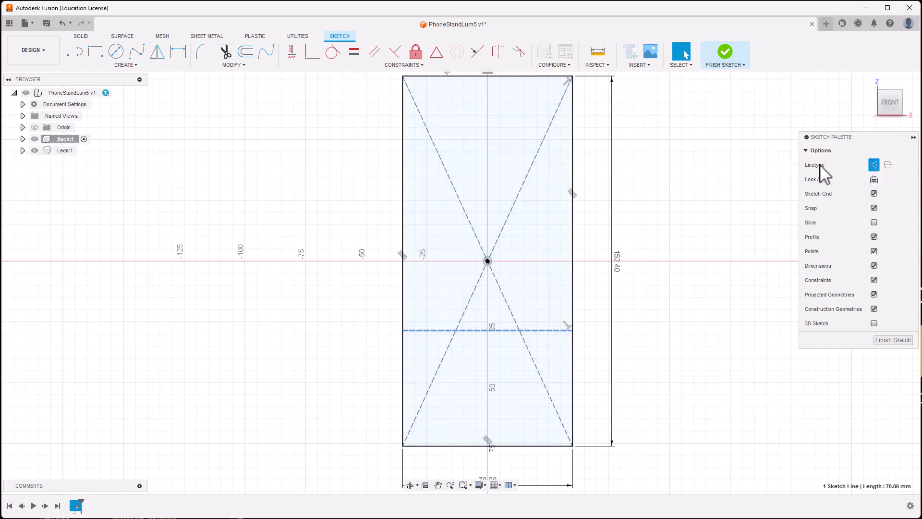
{"action": "left_click", "coordinate": [914, 137]}
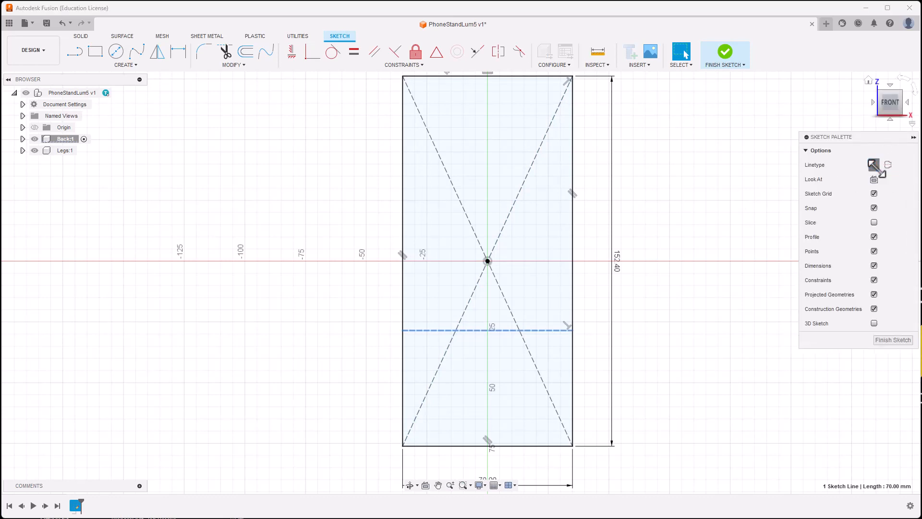
{"action": "left_click", "coordinate": [873, 165]}
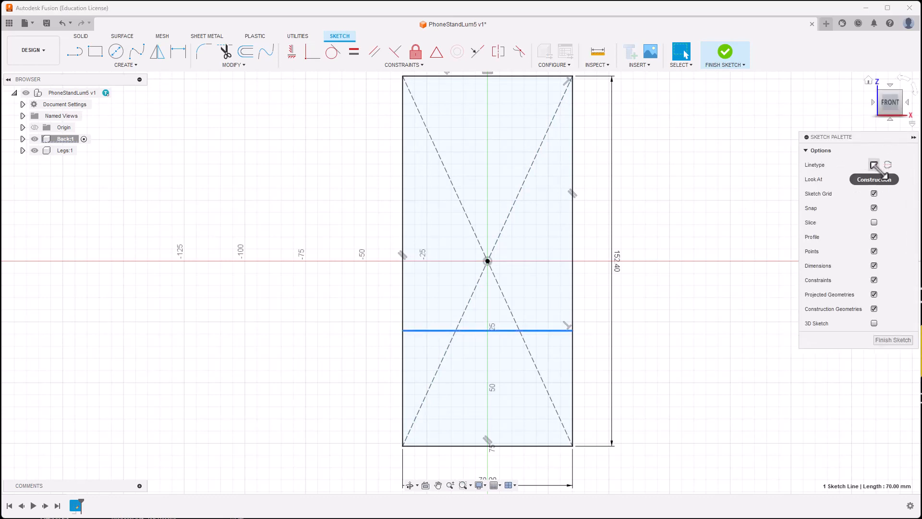
{"action": "left_click", "coordinate": [872, 165]}
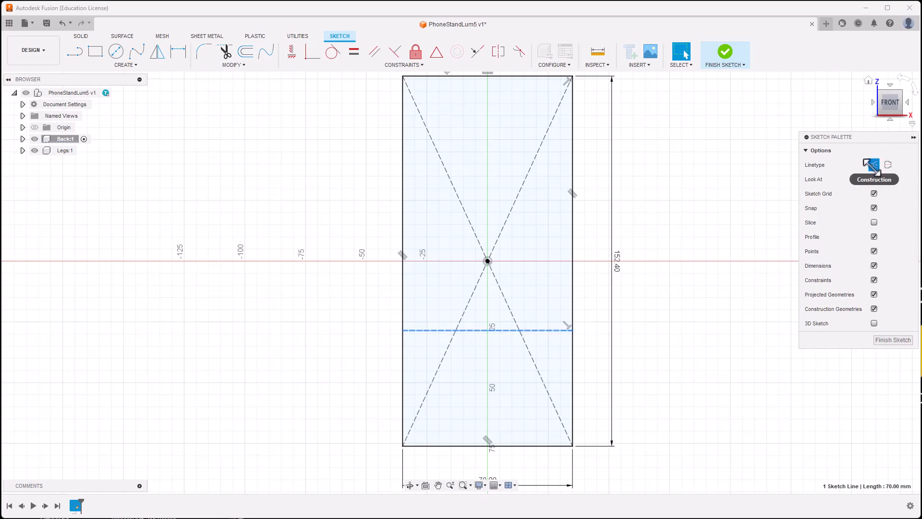
Step: Reselect the line and confirm its construction linetype in the Sketch Palette, then select the plate profile
{"action": "left_click", "coordinate": [696, 177]}
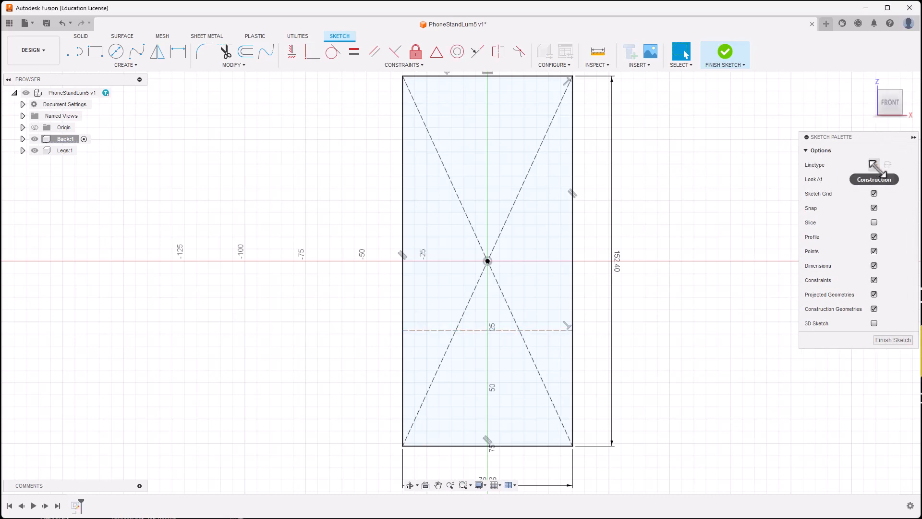
{"action": "left_click", "coordinate": [554, 330]}
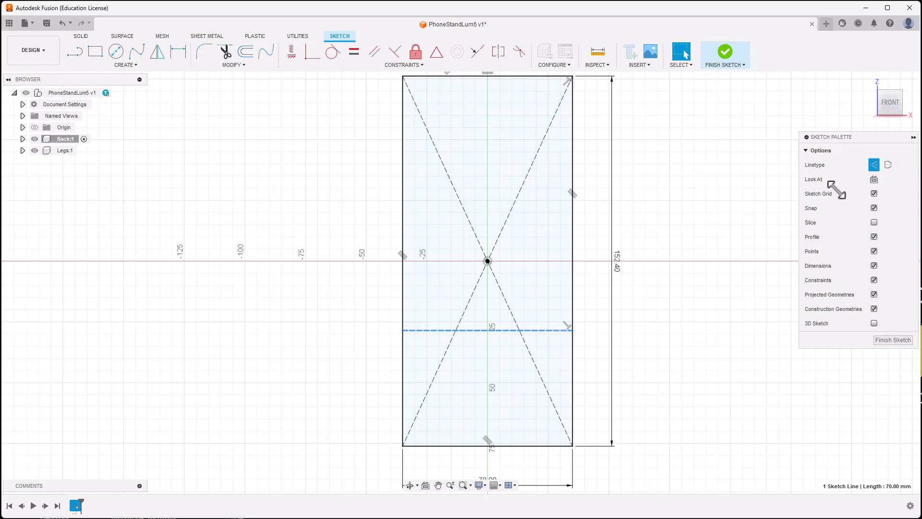
{"action": "left_click", "coordinate": [874, 165]}
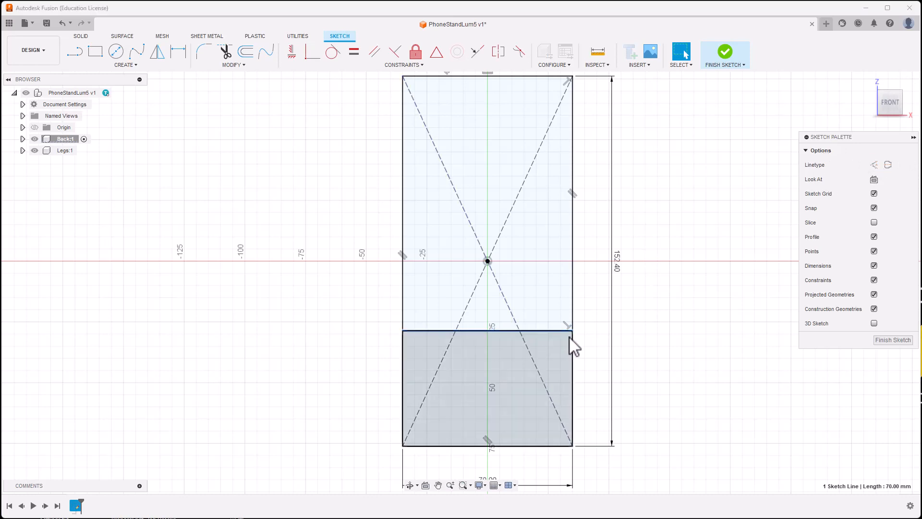
{"action": "left_click", "coordinate": [874, 165]}
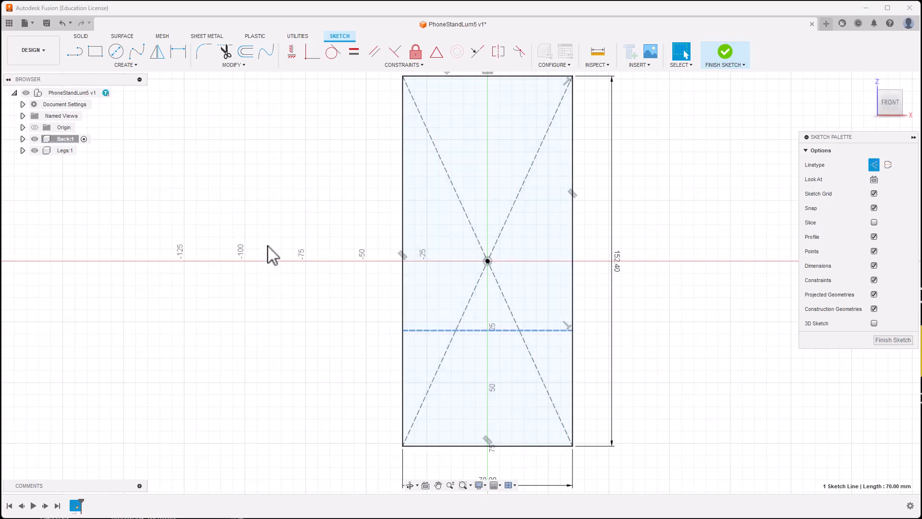
{"action": "left_click", "coordinate": [317, 231]}
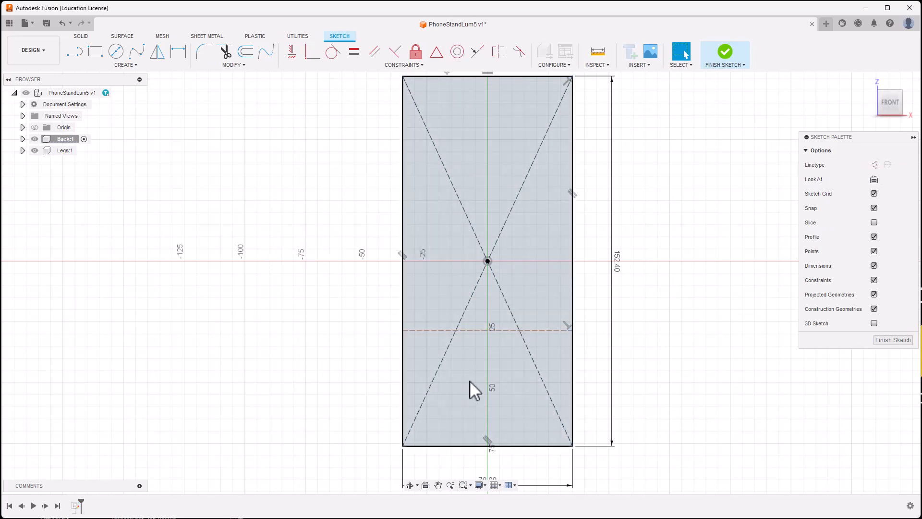
{"action": "left_click", "coordinate": [466, 339]}
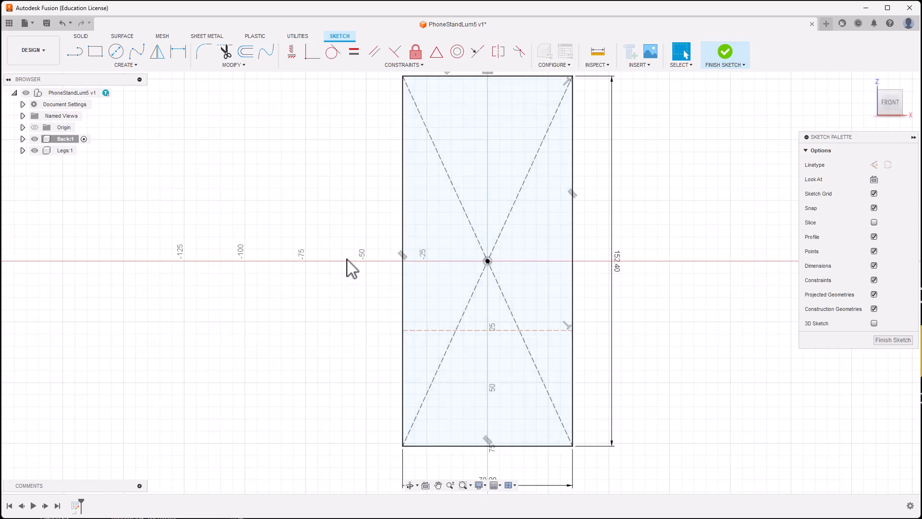
{"action": "scroll", "coordinate": [352, 269], "scroll_direction": "down", "scroll_amount": 1}
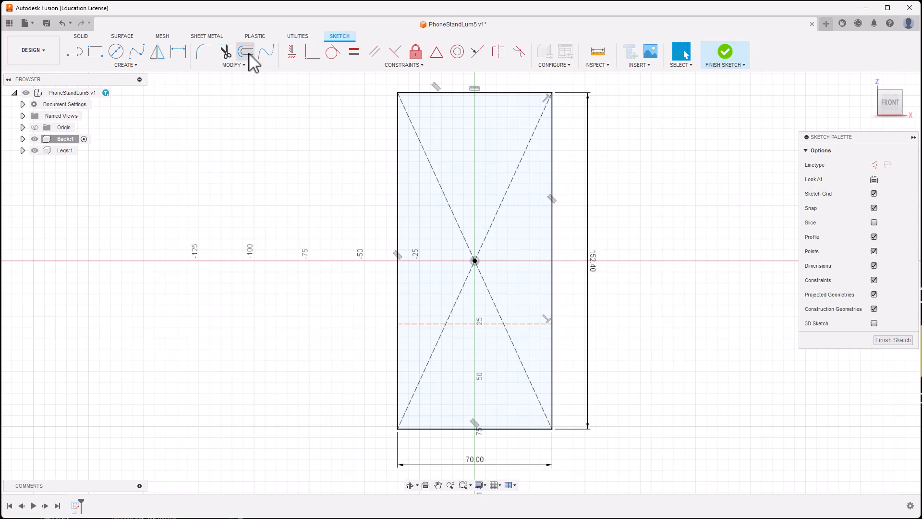
{"action": "left_click", "coordinate": [126, 66]}
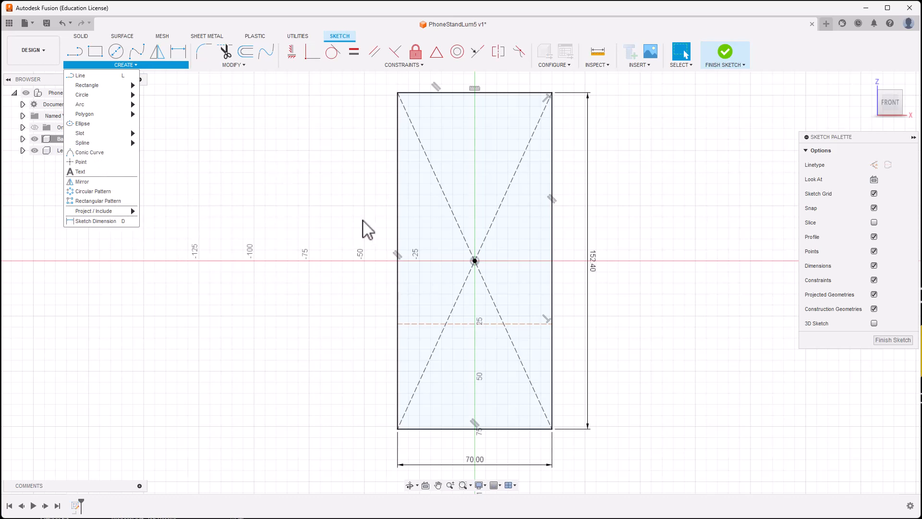
Step: Dimension the construction line 5" (127 mm) below the rectangle's top edge
{"action": "left_click", "coordinate": [354, 209]}
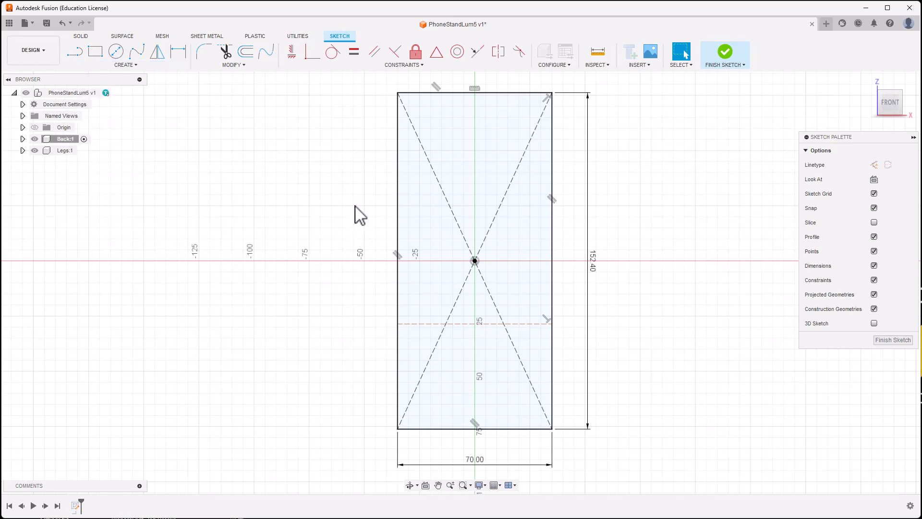
{"action": "key", "text": "c"}
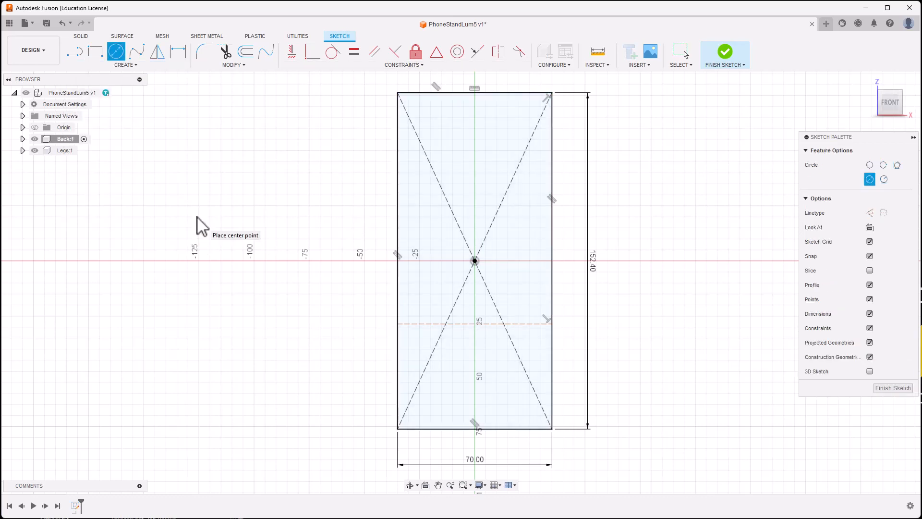
{"action": "key", "text": "Escape"}
{"action": "key", "text": "d"}
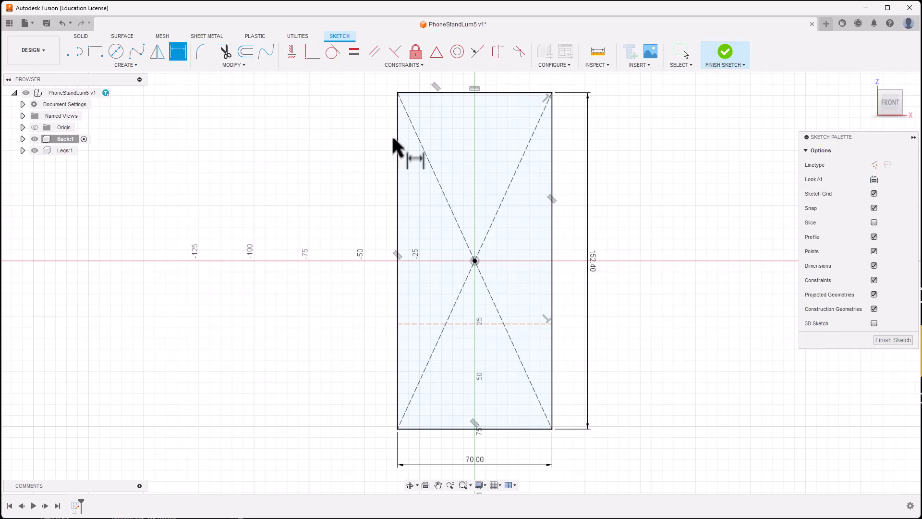
{"action": "left_click", "coordinate": [454, 93]}
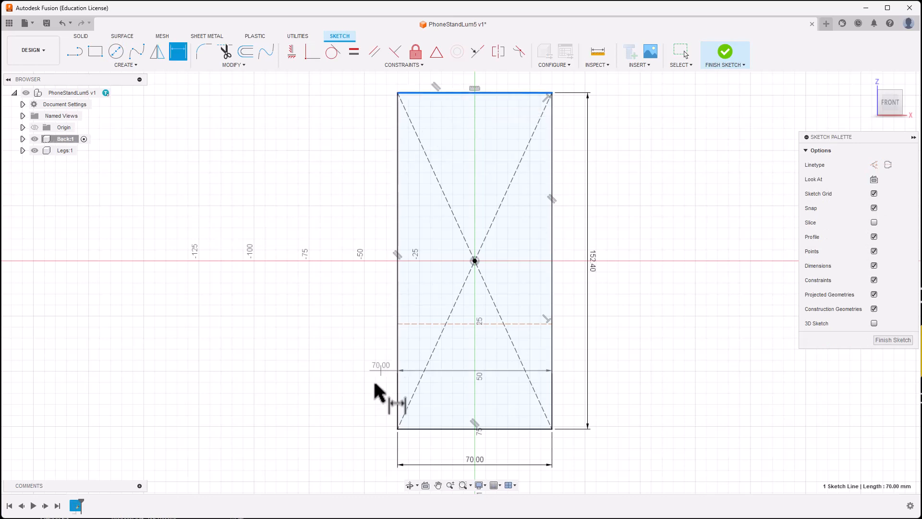
{"action": "left_click", "coordinate": [420, 324]}
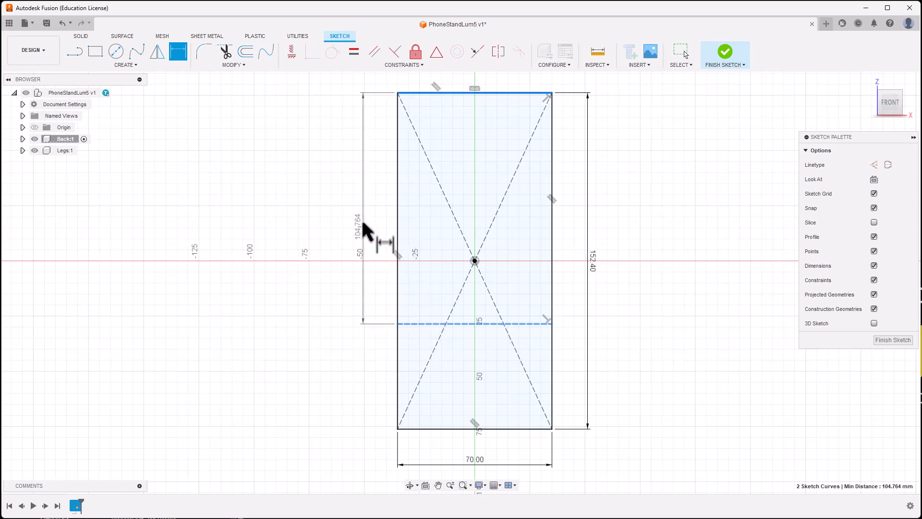
{"action": "left_click", "coordinate": [373, 189]}
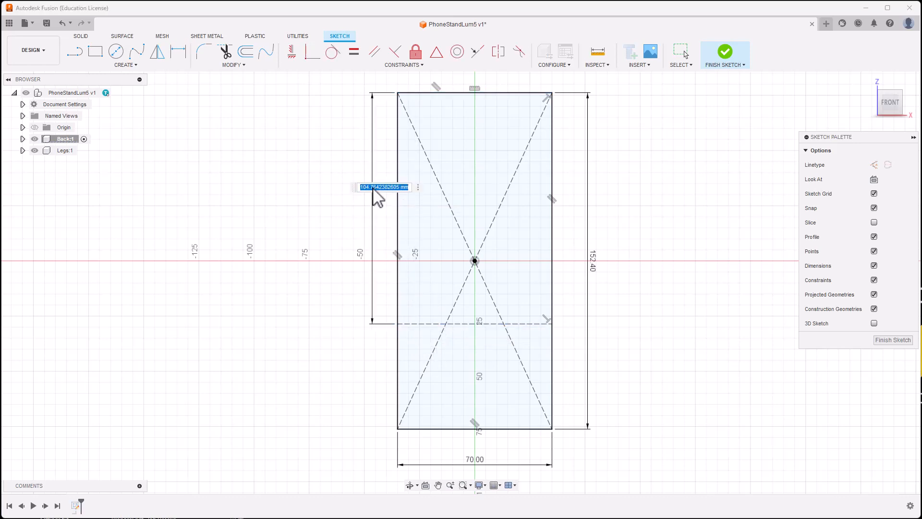
{"action": "type", "text": "5\""}
{"action": "key", "text": "Return"}
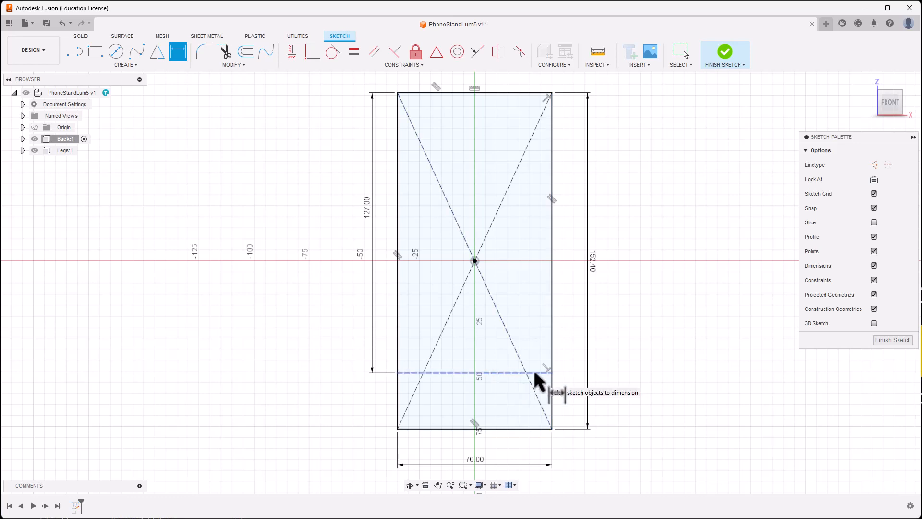
{"action": "scroll", "coordinate": [426, 410], "scroll_direction": "up", "scroll_amount": 3}
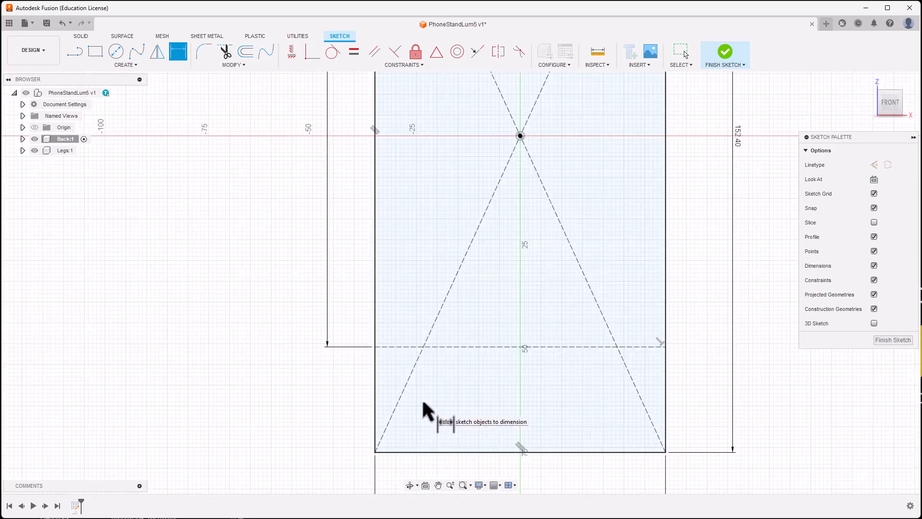
Step: Draw the first 10 mm × 3 mm slot rectangle, using the thickness parameter for height
{"action": "scroll", "coordinate": [422, 402], "scroll_direction": "up", "scroll_amount": 1}
{"action": "mouse_move", "coordinate": [422, 397]}
{"action": "middle_mouse_down"}
{"action": "mouse_move", "coordinate": [448, 346]}
{"action": "mouse_move", "coordinate": [445, 304]}
{"action": "middle_mouse_up"}
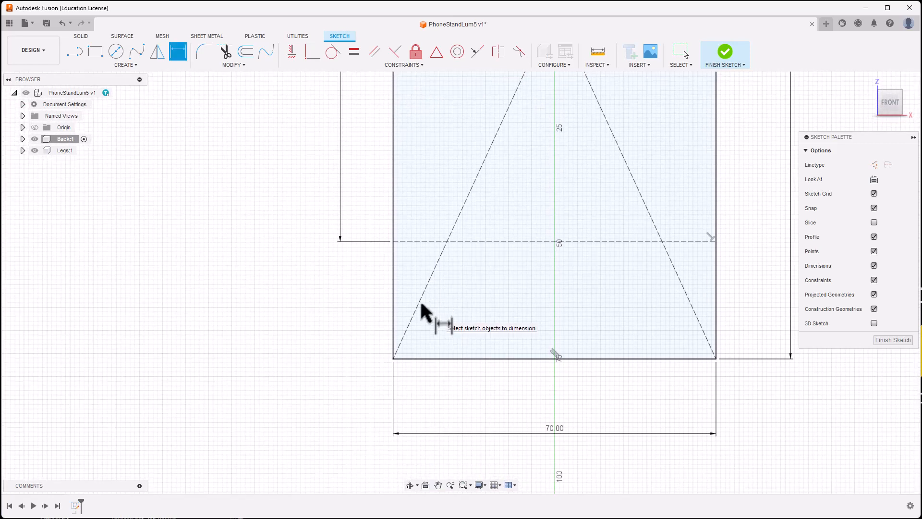
{"action": "left_click", "coordinate": [96, 51]}
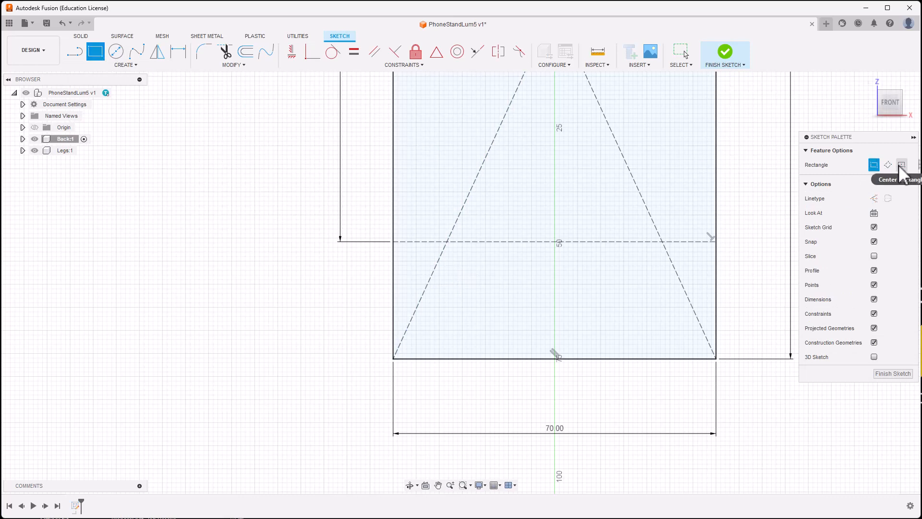
{"action": "left_click", "coordinate": [450, 262]}
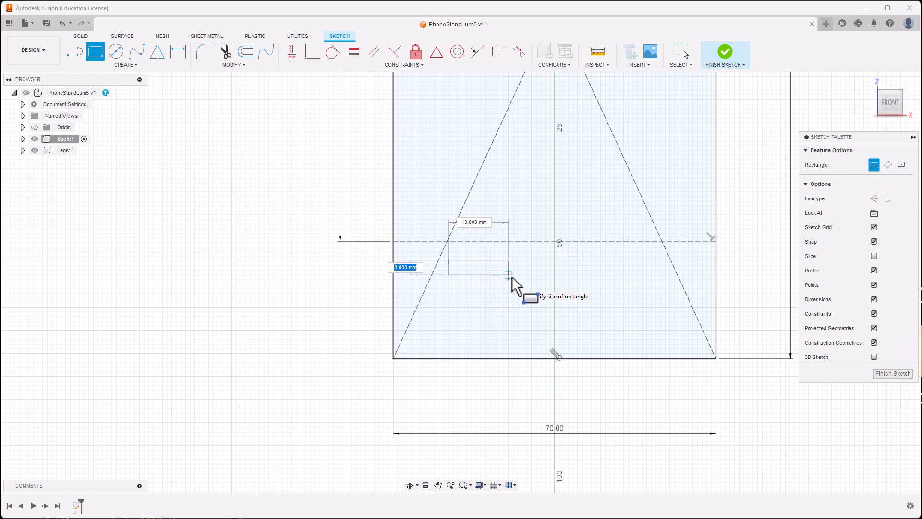
{"action": "key", "text": "Tab"}
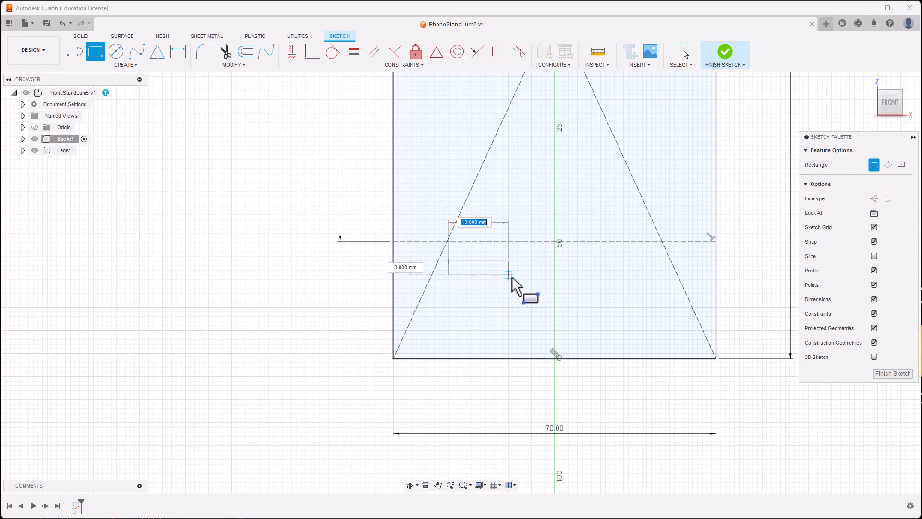
{"action": "type", "text": "10"}
{"action": "key", "text": "Tab"}
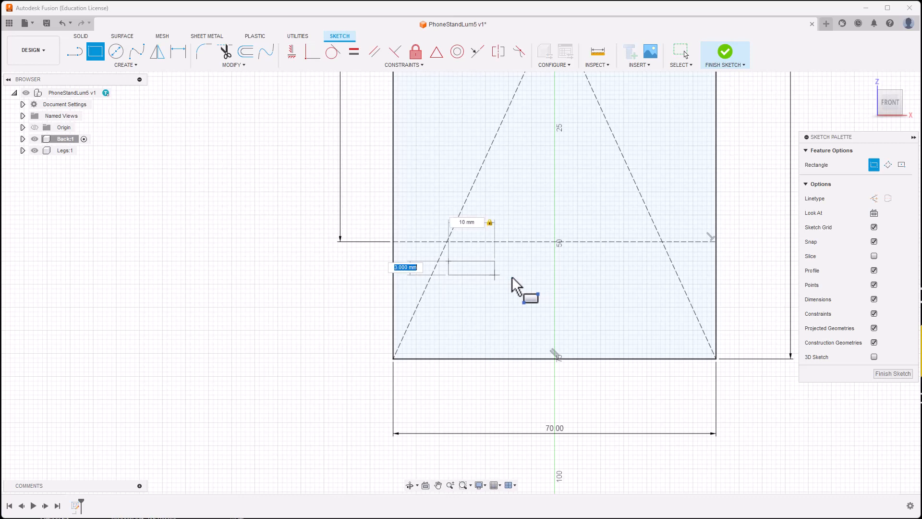
{"action": "type", "text": "t"}
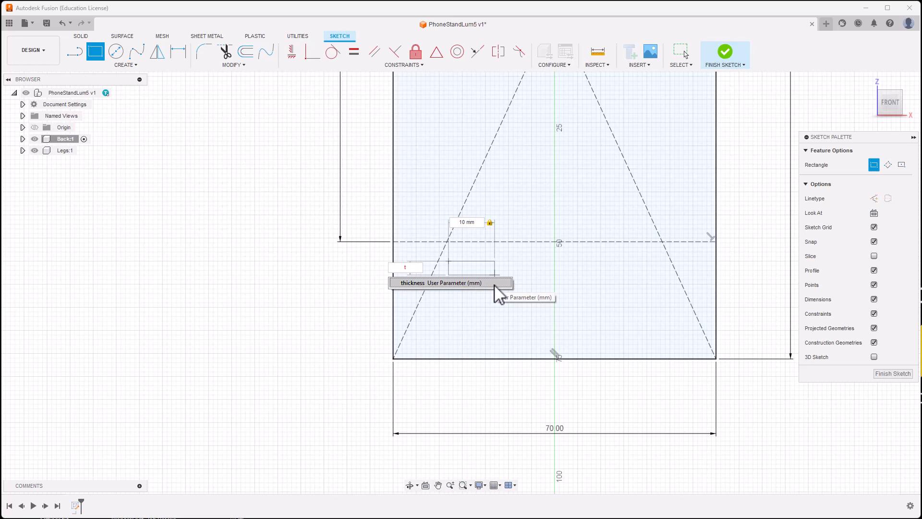
{"action": "left_click", "coordinate": [466, 282]}
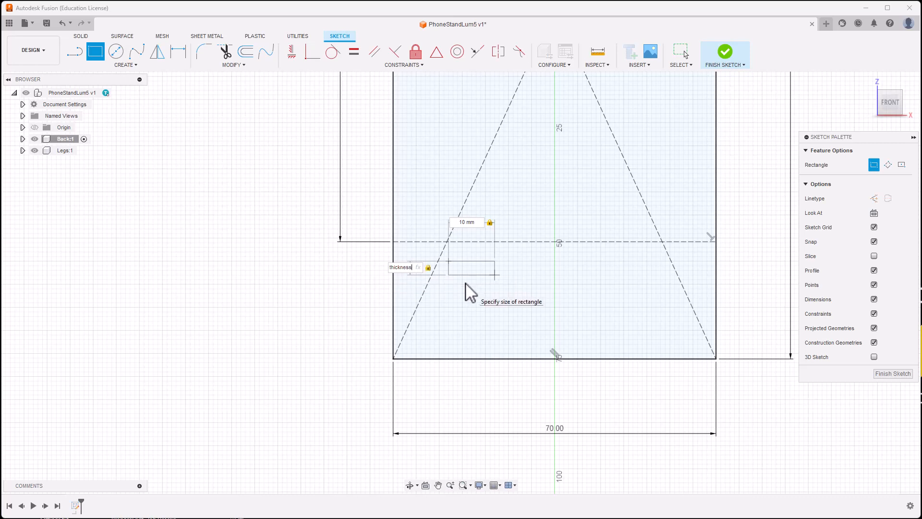
{"action": "key", "text": "Return"}
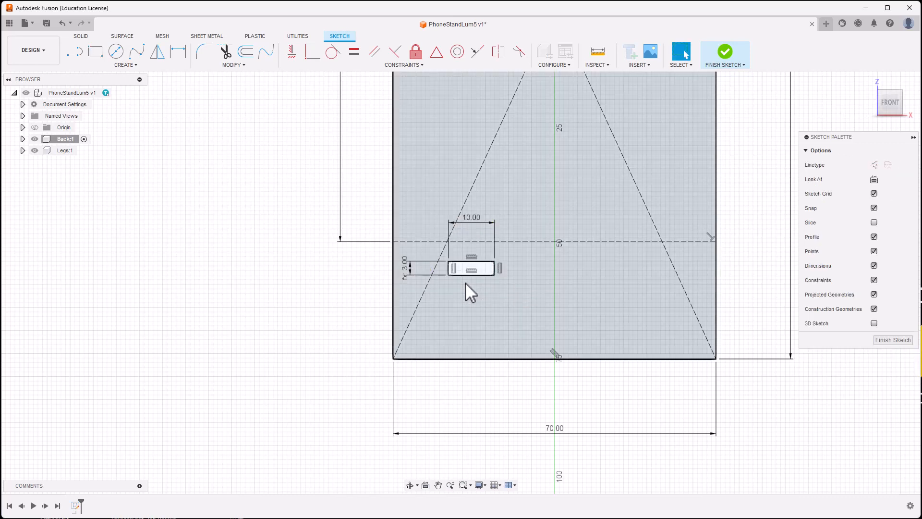
{"action": "key", "text": "Escape"}
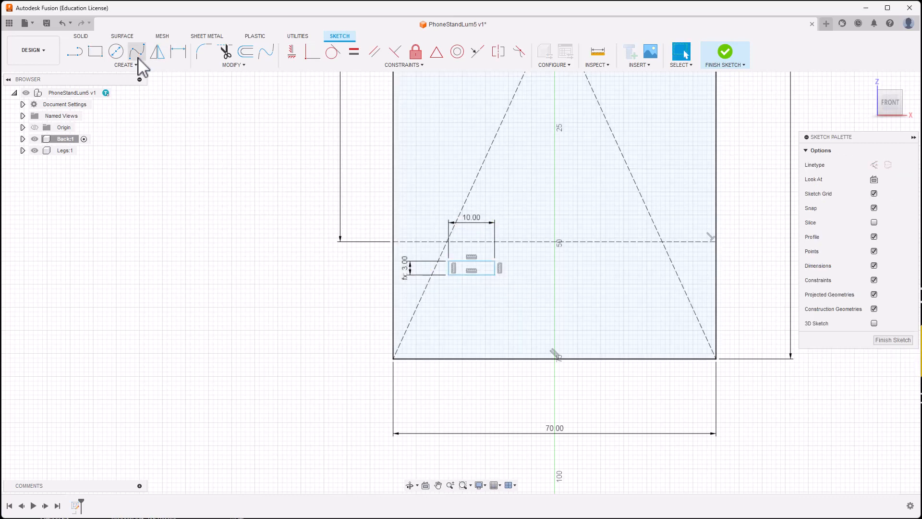
Step: Draw two more 10 mm × 3 mm slot rectangles to the right of the first
{"action": "left_click", "coordinate": [96, 50]}
{"action": "left_click", "coordinate": [523, 293]}
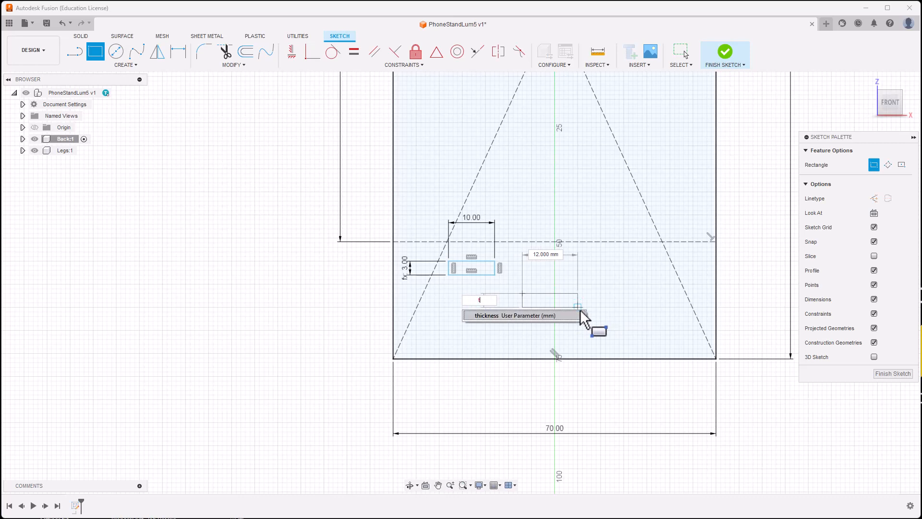
{"action": "key", "text": "Tab"}
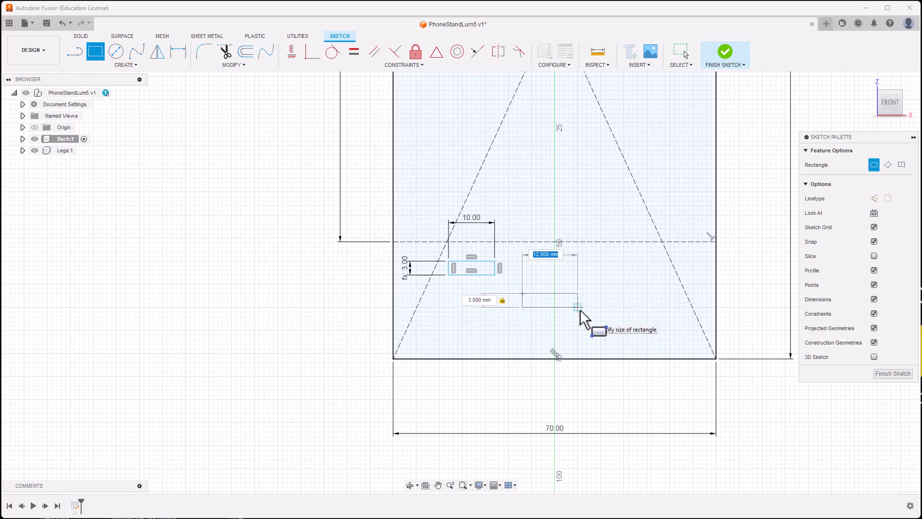
{"action": "key", "text": "Return"}
{"action": "key", "text": "Escape"}
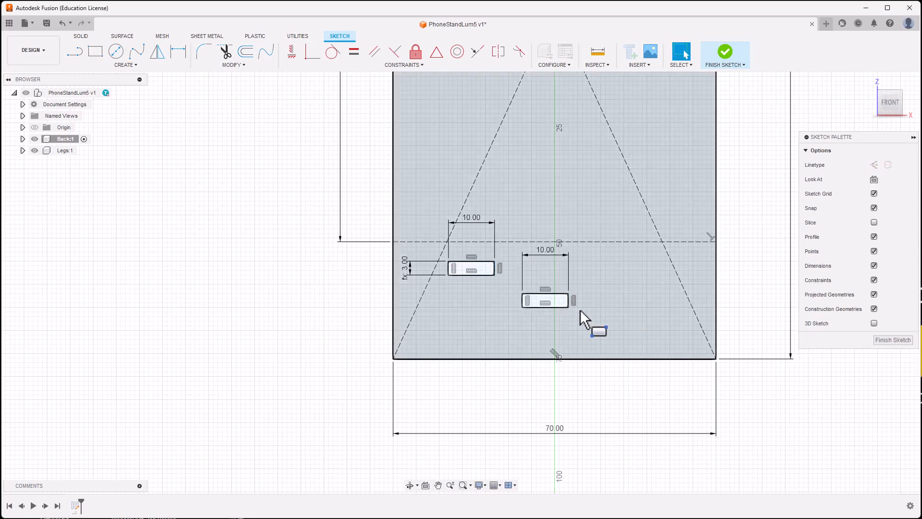
{"action": "left_click", "coordinate": [95, 50]}
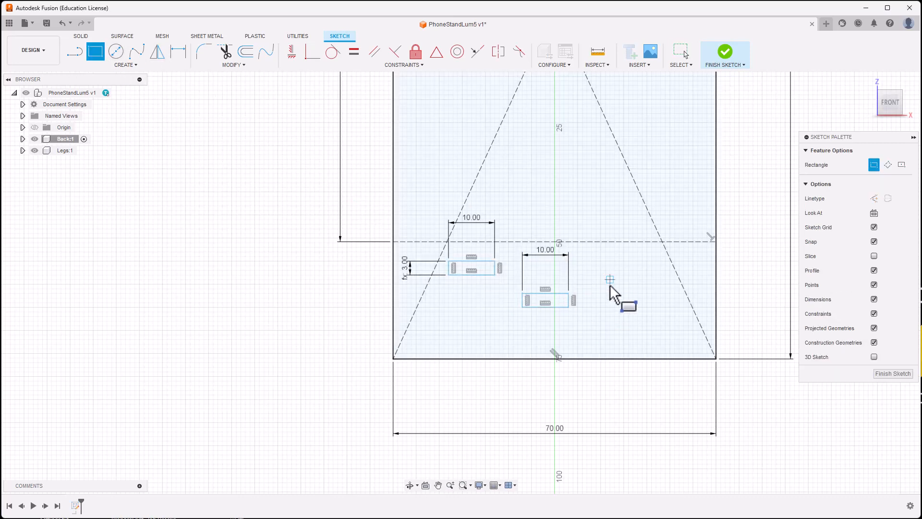
{"action": "left_click", "coordinate": [610, 280]}
{"action": "key", "text": "Tab"}
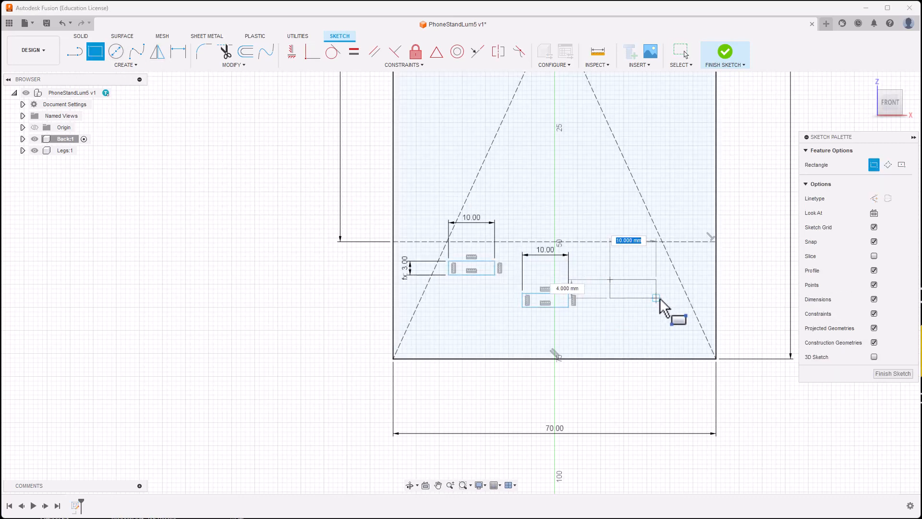
{"action": "type", "text": "10"}
{"action": "key", "text": "Tab"}
{"action": "type", "text": "3"}
{"action": "key", "text": "Return"}
{"action": "key", "text": "Escape"}
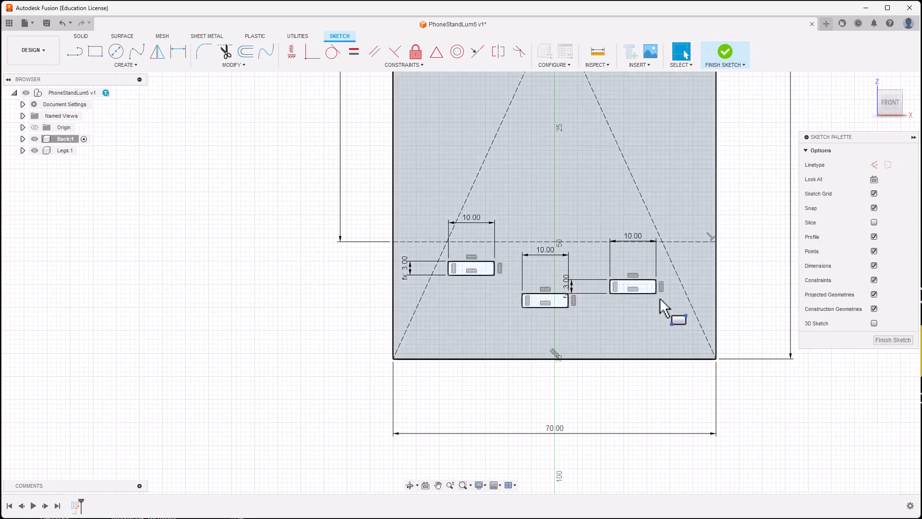
Step: Make each slot's top edge collinear with the dashed construction line
{"action": "scroll", "coordinate": [223, 297], "scroll_direction": "up", "scroll_amount": 1}
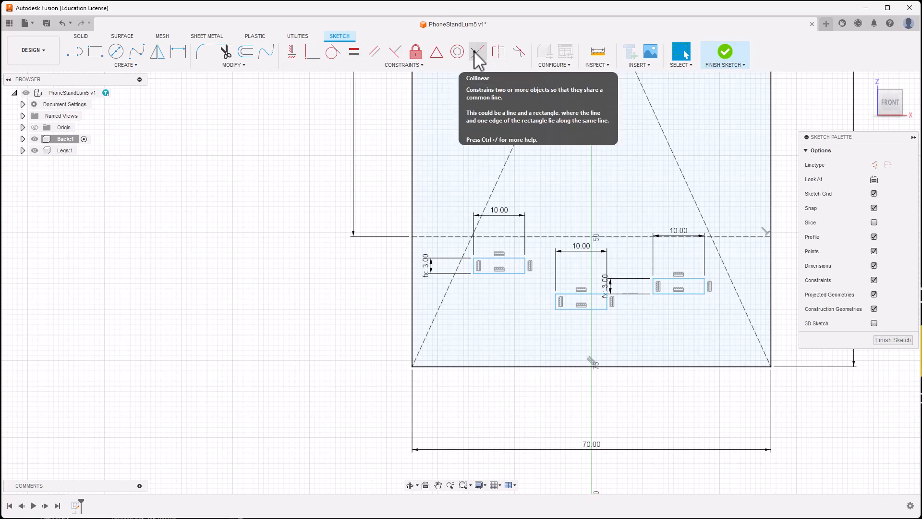
{"action": "left_click", "coordinate": [417, 67]}
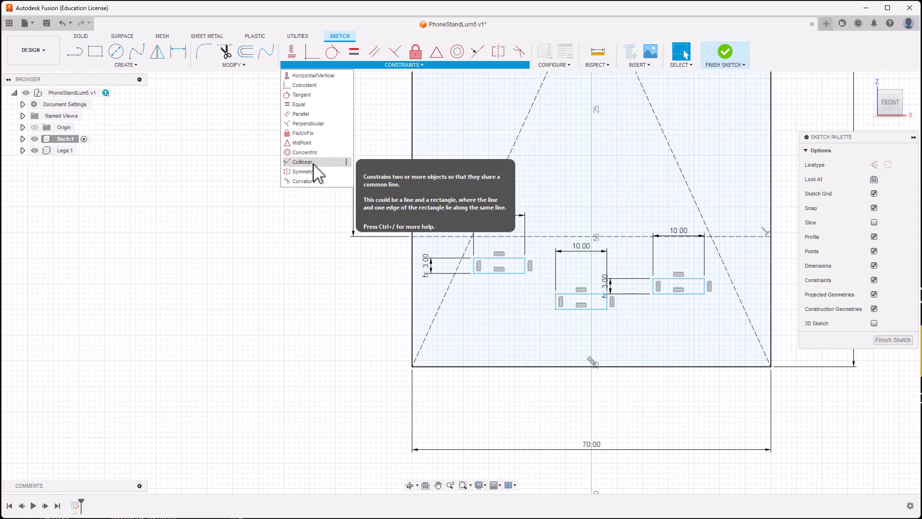
{"action": "left_click", "coordinate": [477, 53]}
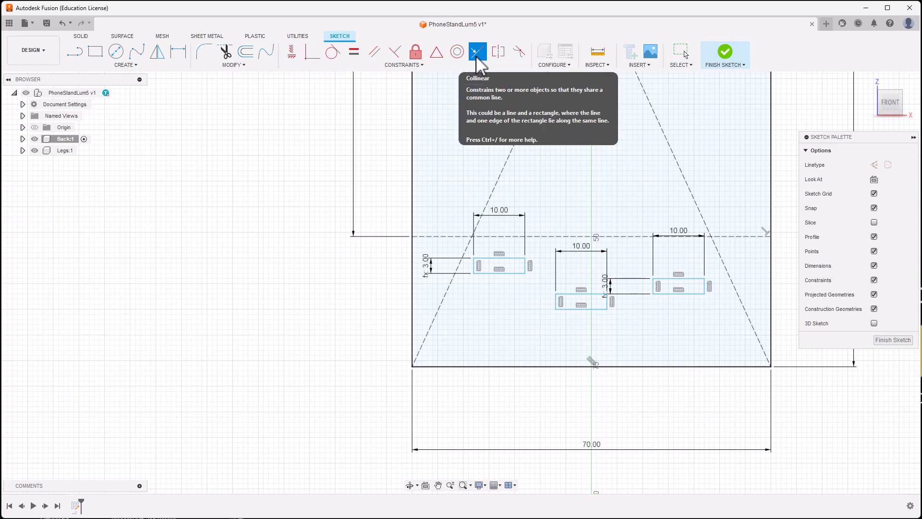
{"action": "left_click", "coordinate": [503, 235]}
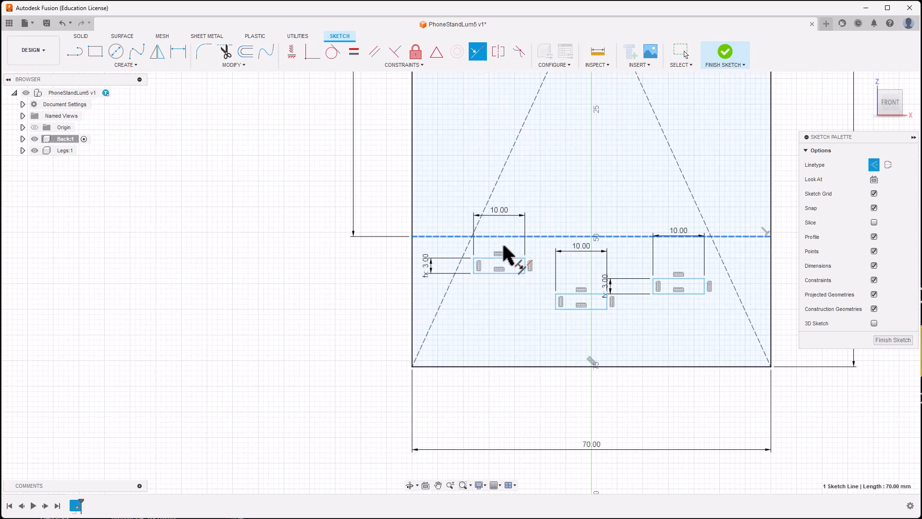
{"action": "key", "text": "Escape"}
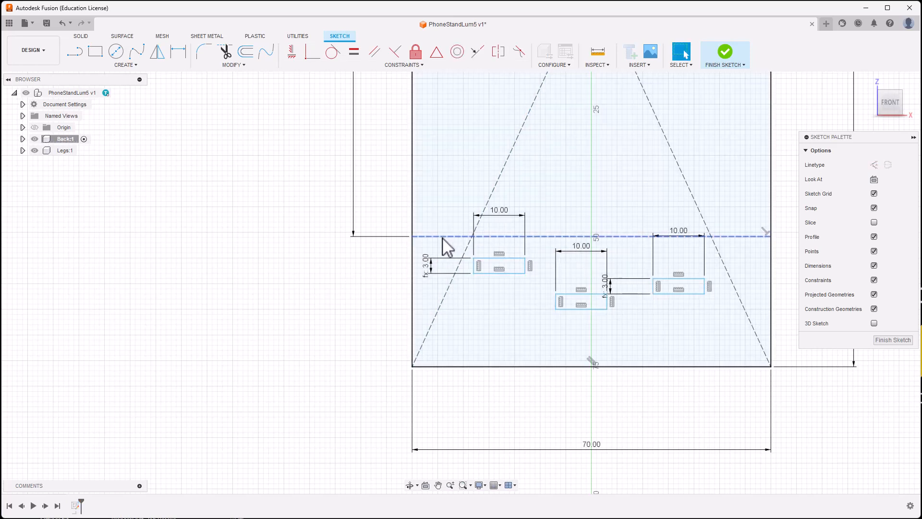
{"action": "left_click", "coordinate": [478, 52]}
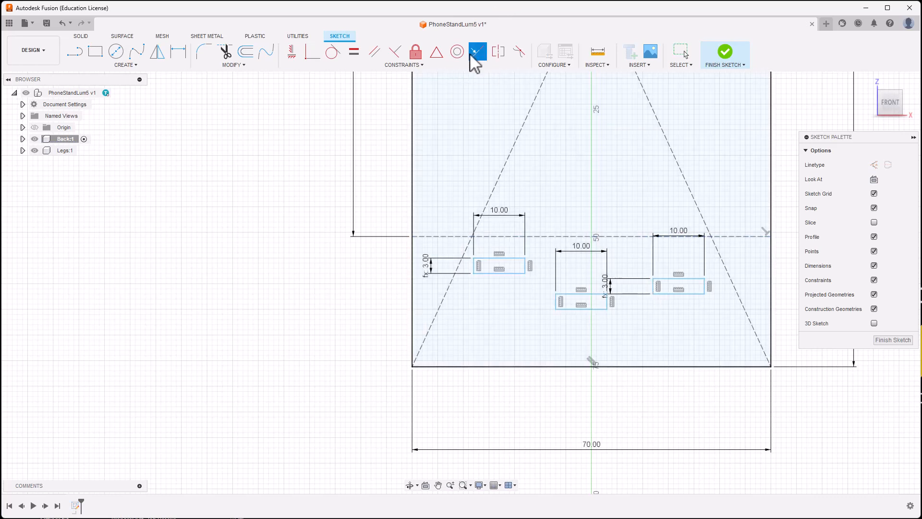
{"action": "left_click", "coordinate": [496, 236]}
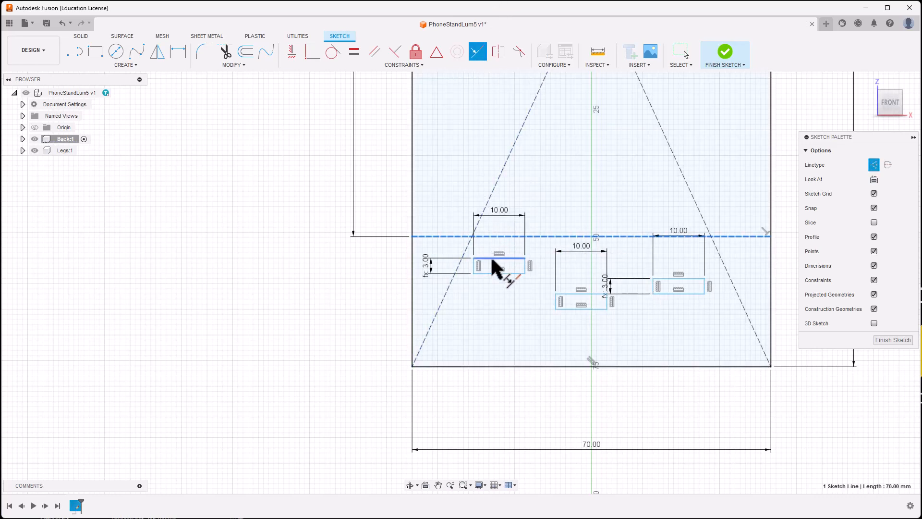
{"action": "left_click", "coordinate": [494, 259]}
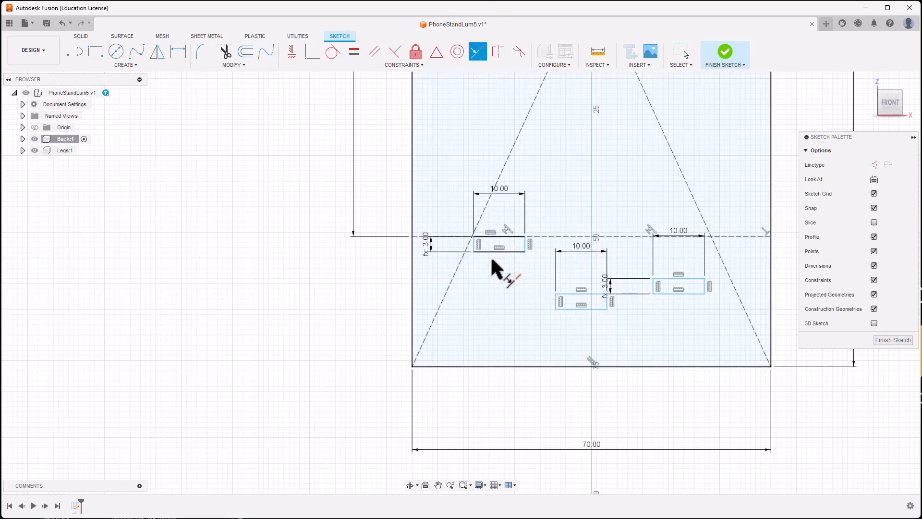
{"action": "left_click", "coordinate": [564, 234]}
{"action": "left_click", "coordinate": [575, 295]}
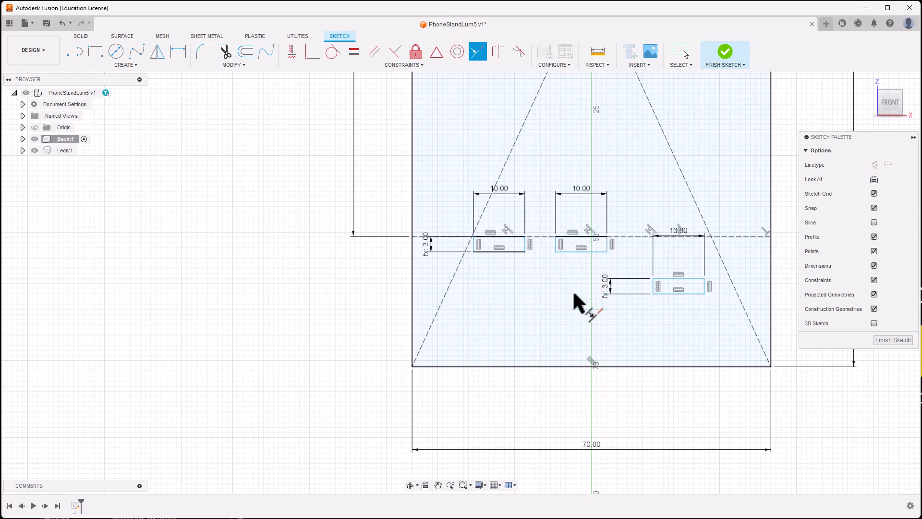
{"action": "left_click", "coordinate": [720, 236]}
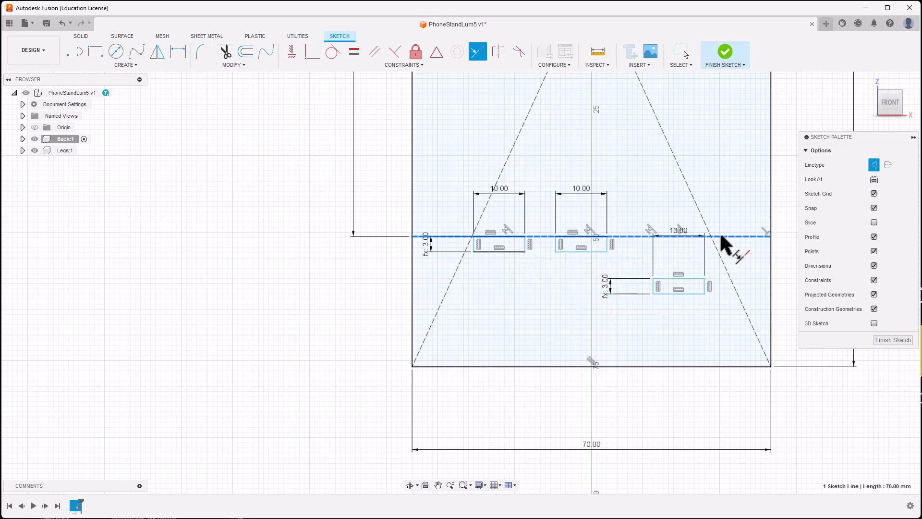
{"action": "left_click", "coordinate": [694, 279]}
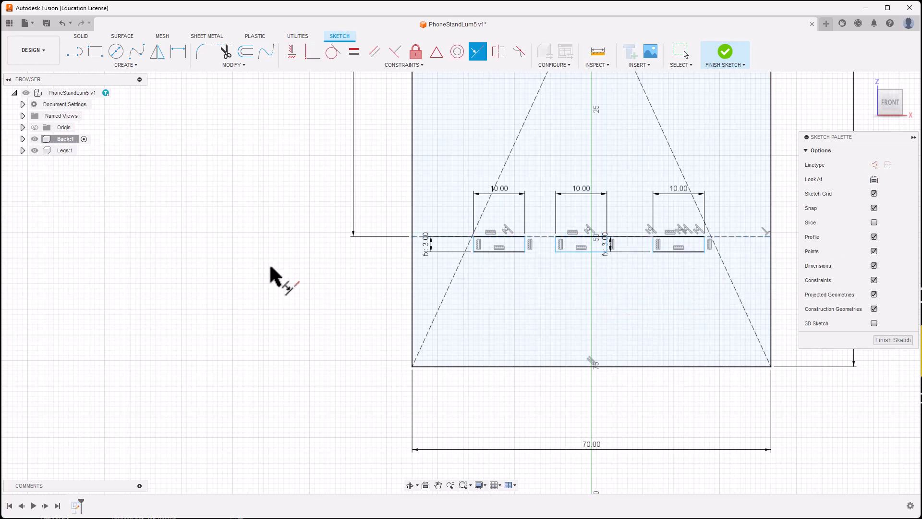
{"action": "key", "text": "Escape"}
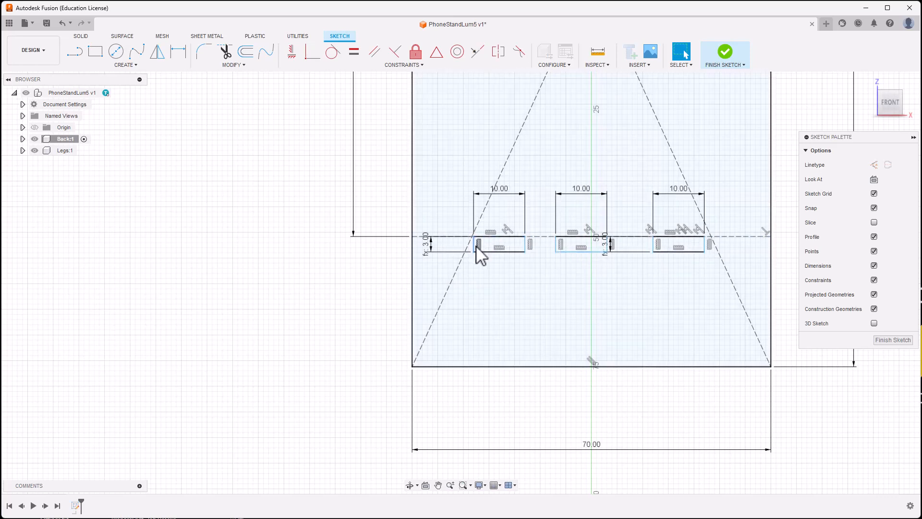
Step: Shift the left slot slightly further left
{"action": "left_click_drag", "start_coordinate": [477, 246], "coordinate": [425, 249]}
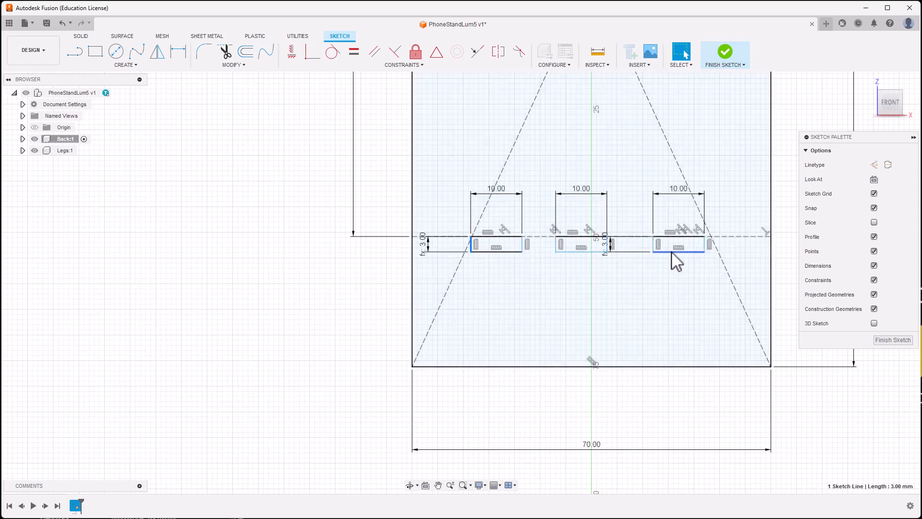
{"action": "left_click", "coordinate": [673, 298]}
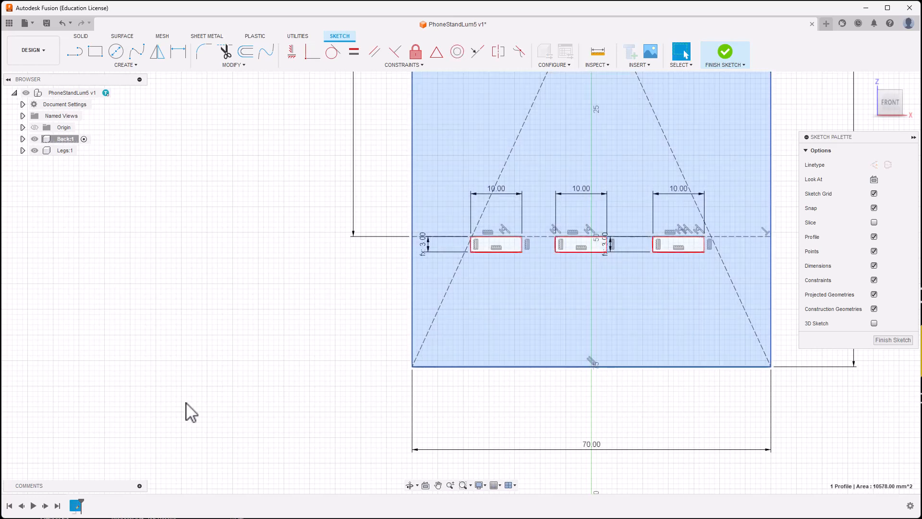
{"action": "left_click", "coordinate": [108, 415]}
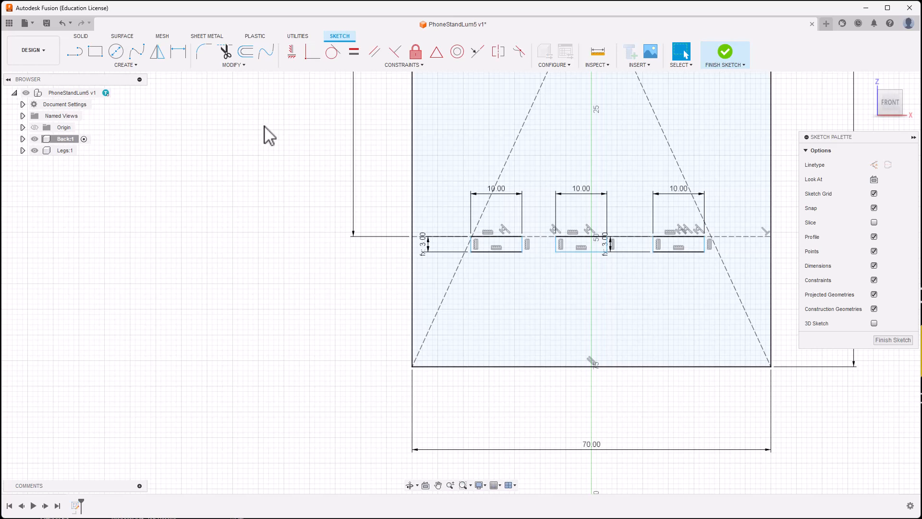
Step: Dimension the left slot 10 mm from the plate's left edge
{"action": "left_click", "coordinate": [179, 54]}
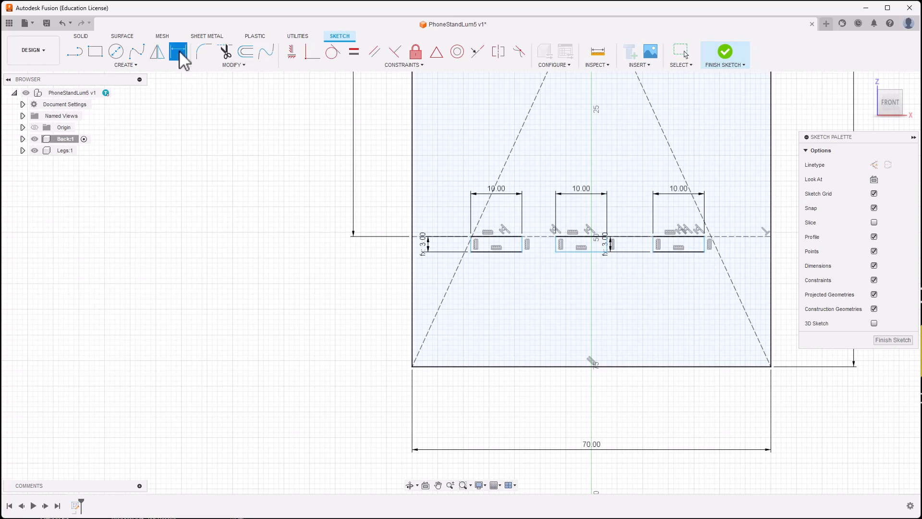
{"action": "left_click", "coordinate": [414, 247]}
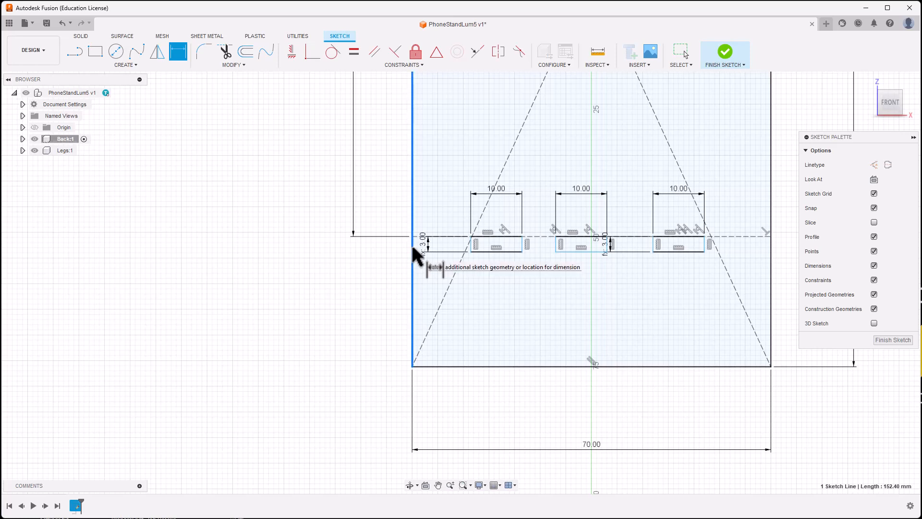
{"action": "scroll", "coordinate": [471, 247], "scroll_direction": "up", "scroll_amount": 3}
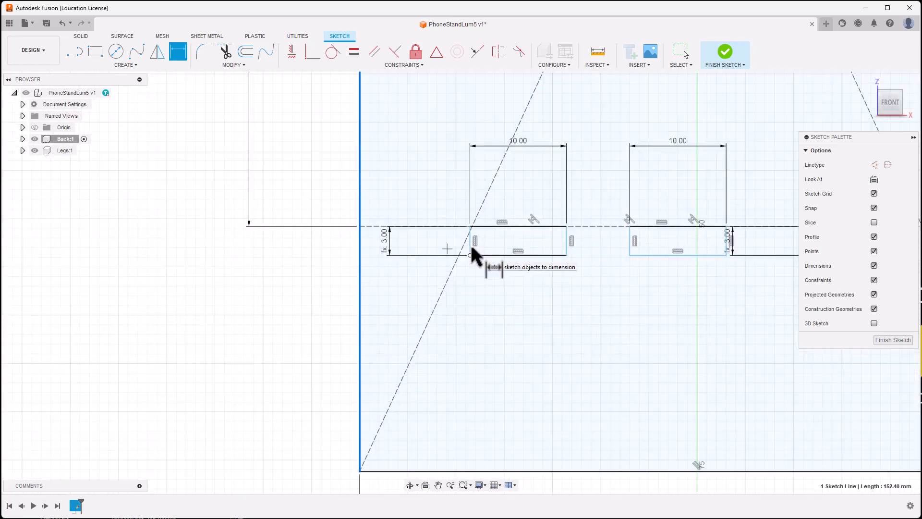
{"action": "scroll", "coordinate": [471, 248], "scroll_direction": "up", "scroll_amount": 2}
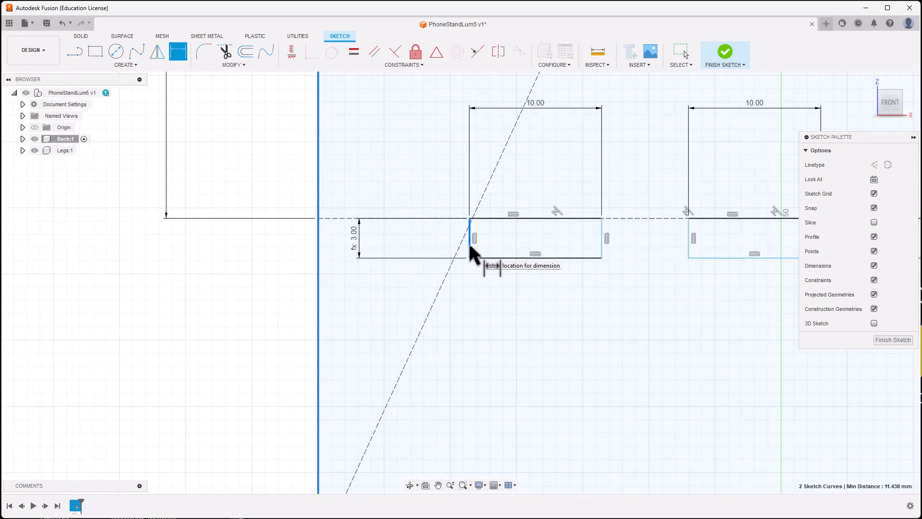
{"action": "left_click", "coordinate": [470, 246]}
{"action": "left_click", "coordinate": [403, 304]}
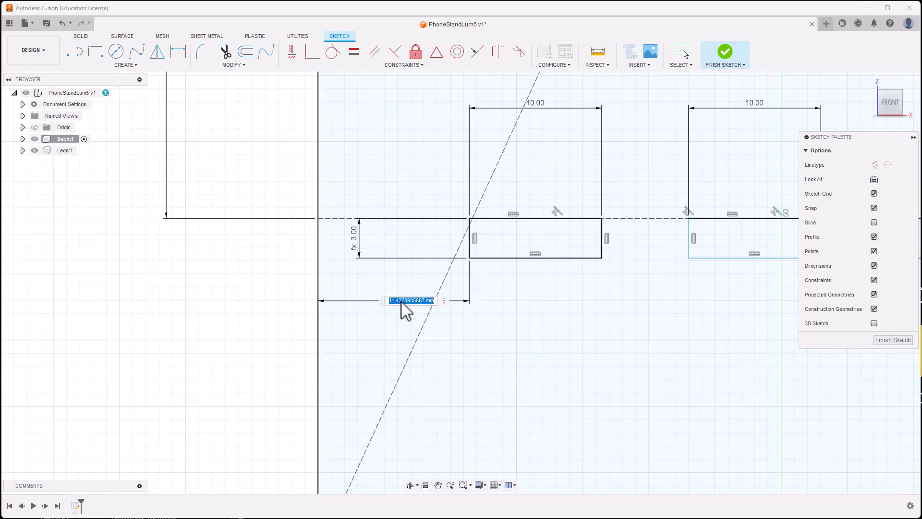
{"action": "key", "text": "Return"}
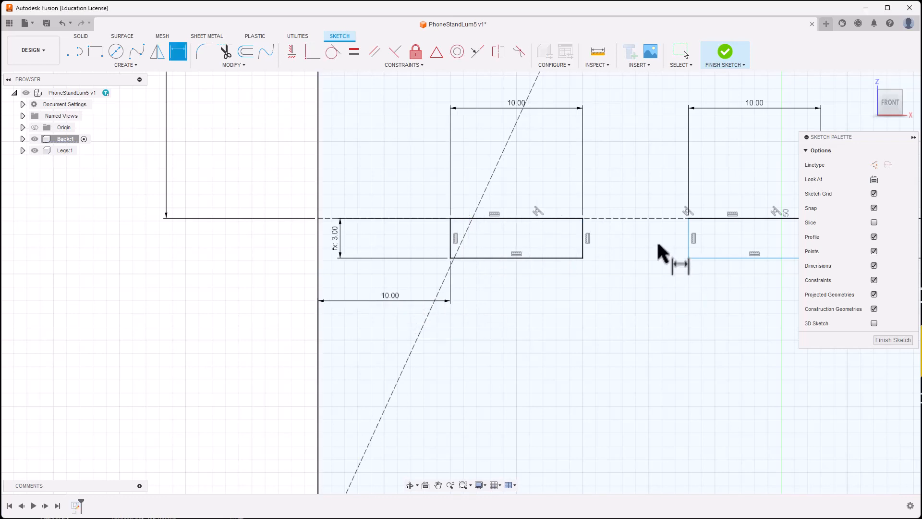
Step: Set 10 mm gaps between the left and middle slots and the middle and right slots
{"action": "left_click", "coordinate": [583, 234]}
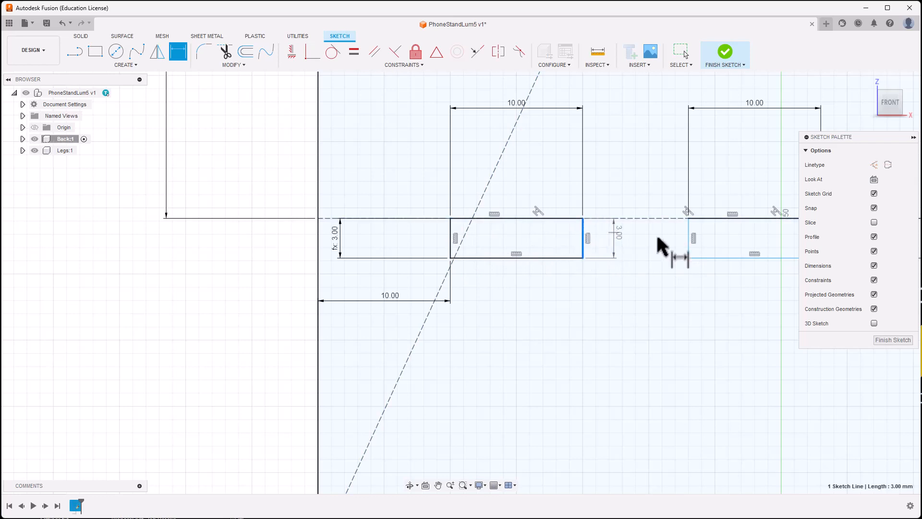
{"action": "left_click", "coordinate": [688, 238]}
{"action": "left_click", "coordinate": [649, 263]}
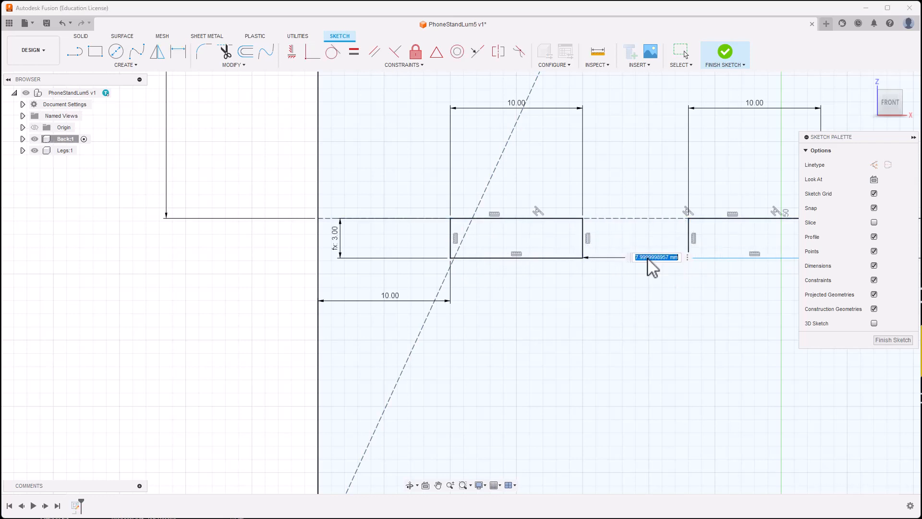
{"action": "type", "text": "10"}
{"action": "key", "text": "Return"}
{"action": "scroll", "coordinate": [667, 326], "scroll_direction": "down", "scroll_amount": 3}
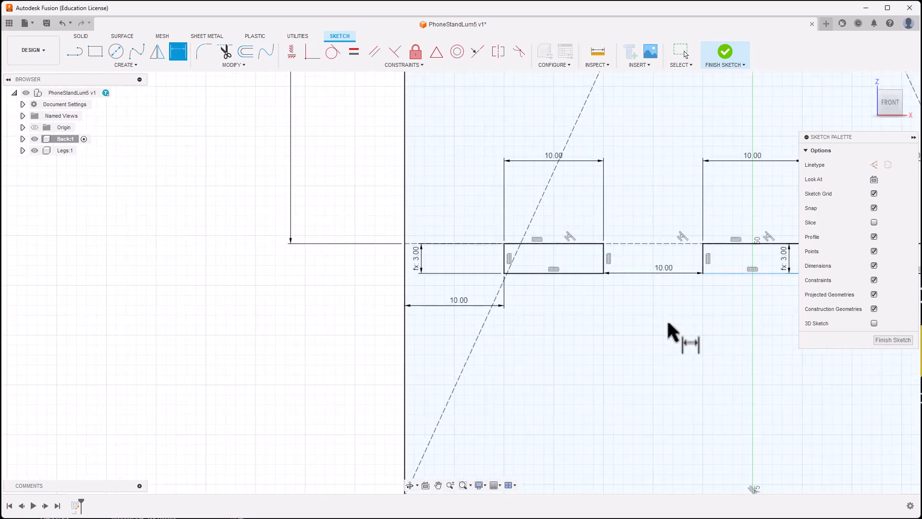
{"action": "middle_click_drag", "start_coordinate": [663, 325], "coordinate": [455, 329]}
{"action": "key", "text": "d"}
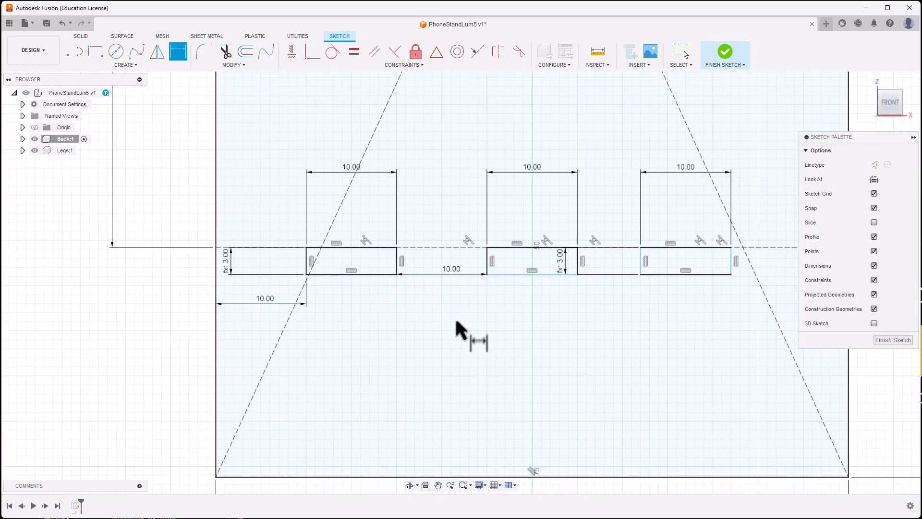
{"action": "left_click", "coordinate": [578, 263]}
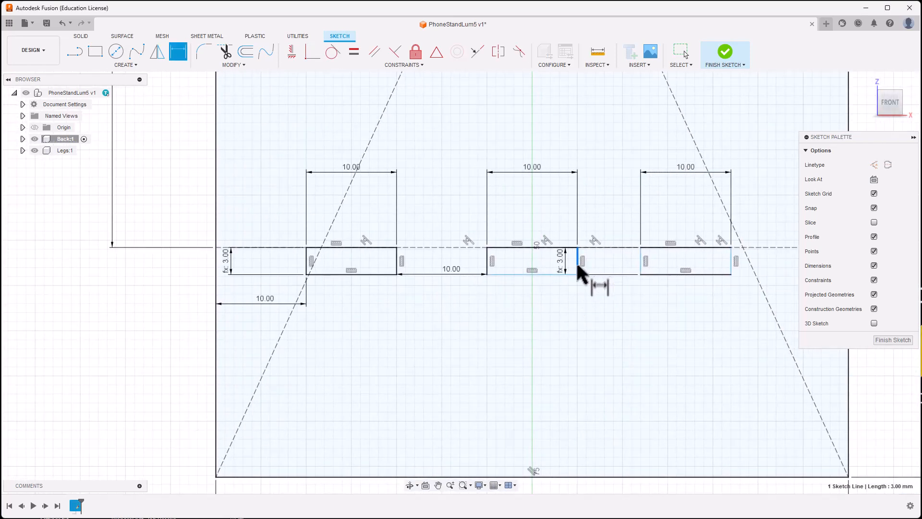
{"action": "left_click", "coordinate": [642, 261]}
{"action": "left_click", "coordinate": [607, 304]}
{"action": "type", "text": "10"}
{"action": "key", "text": "Return"}
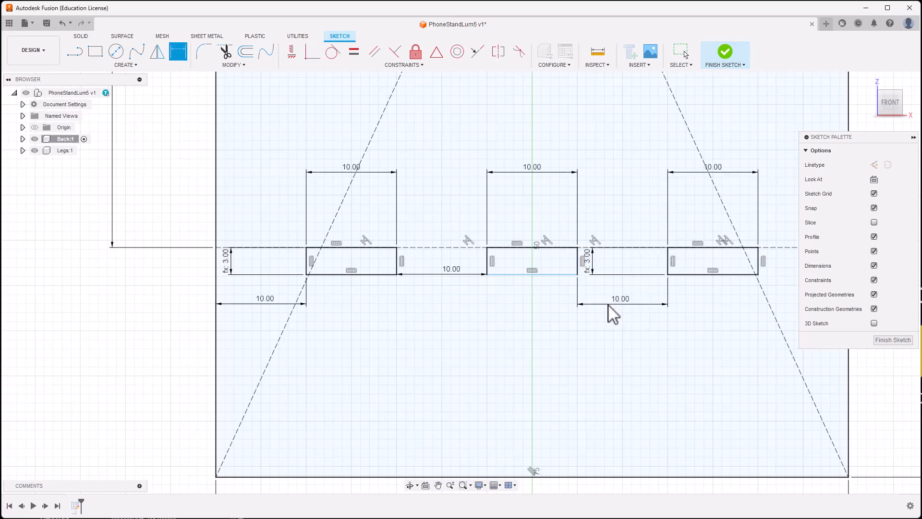
Step: Dimension the right slot to the plate's right edge, triggering the over-constrained warning
{"action": "scroll", "coordinate": [667, 322], "scroll_direction": "down", "scroll_amount": 2}
{"action": "middle_click_drag", "start_coordinate": [668, 321], "coordinate": [467, 344]}
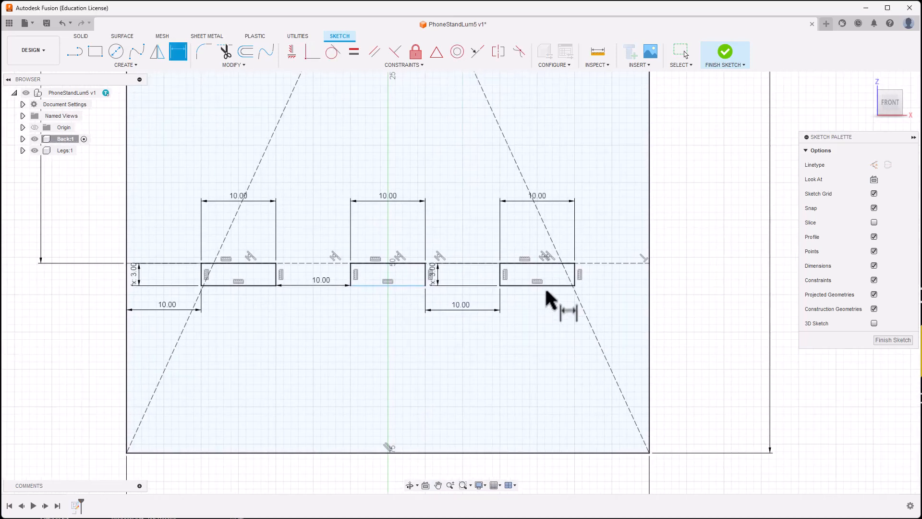
{"action": "left_click", "coordinate": [575, 281]}
{"action": "left_click", "coordinate": [649, 273]}
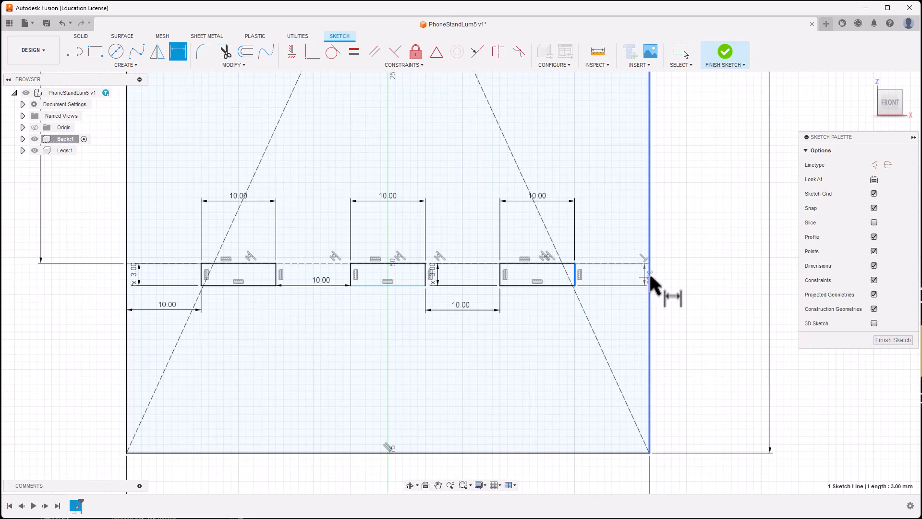
{"action": "left_click", "coordinate": [608, 309]}
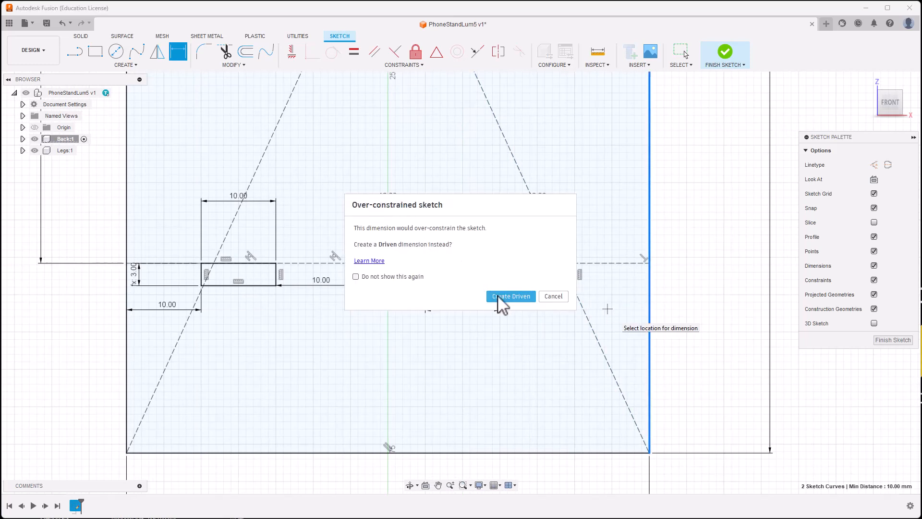
Step: Dismiss the over-constraint warning and dimension the middle slot's height to the thickness parameter (3.00 mm)
{"action": "left_click", "coordinate": [554, 296]}
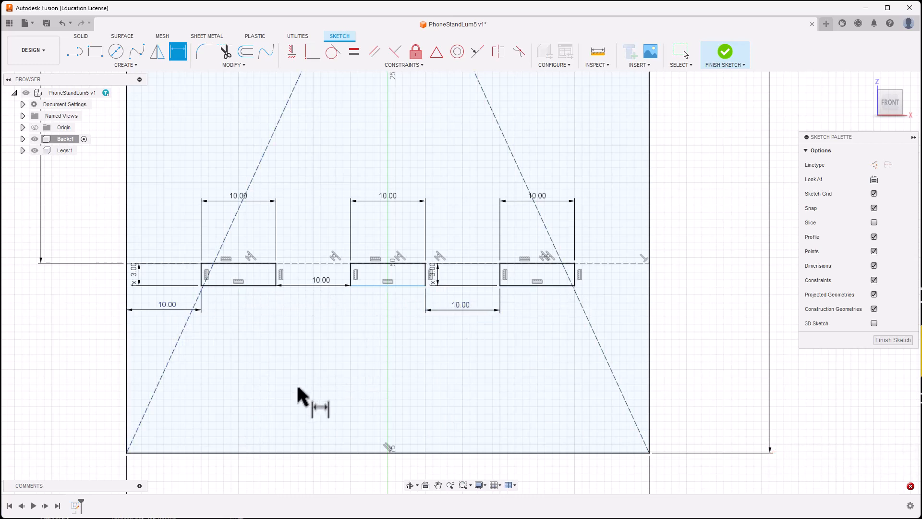
{"action": "scroll", "coordinate": [302, 365], "scroll_direction": "up", "scroll_amount": 2}
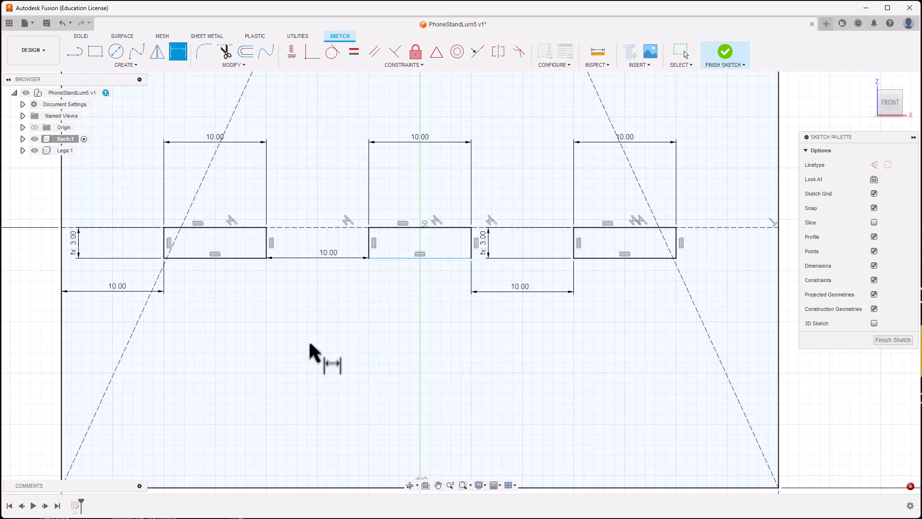
{"action": "key", "text": "Escape"}
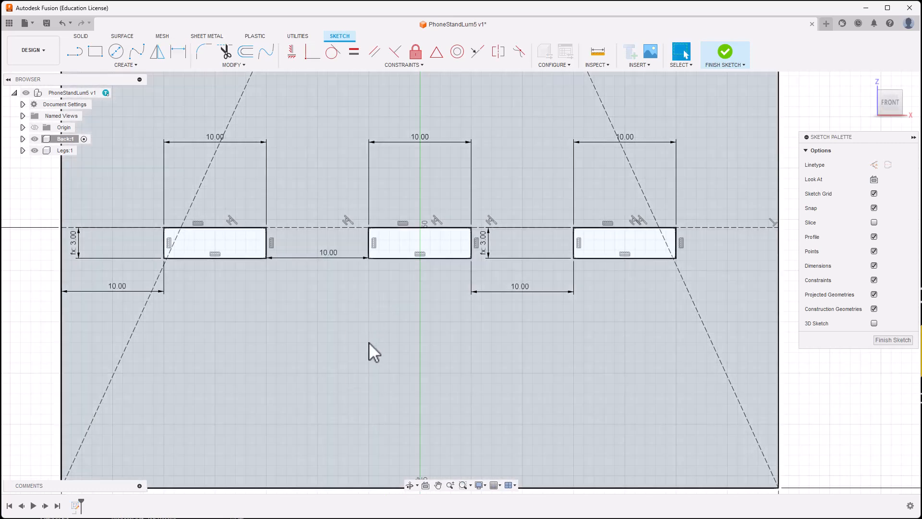
{"action": "key", "text": "d"}
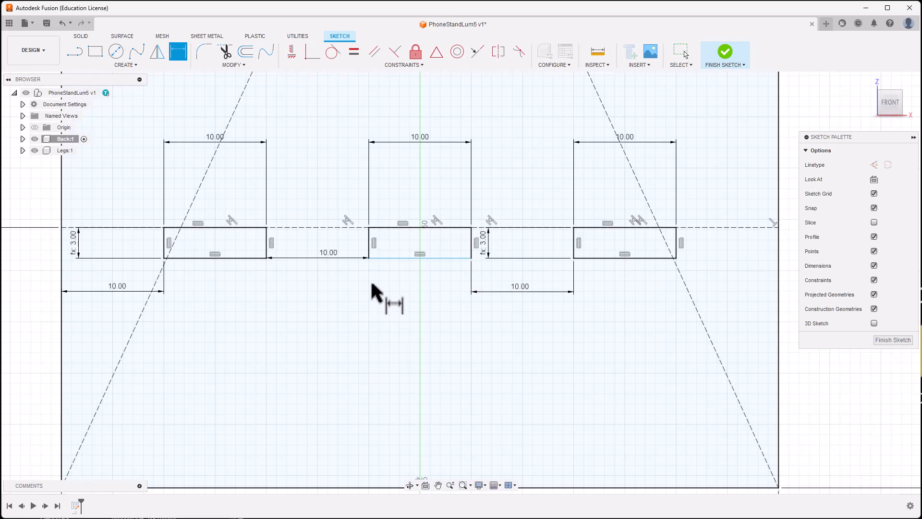
{"action": "left_click", "coordinate": [368, 243]}
{"action": "left_click", "coordinate": [354, 244]}
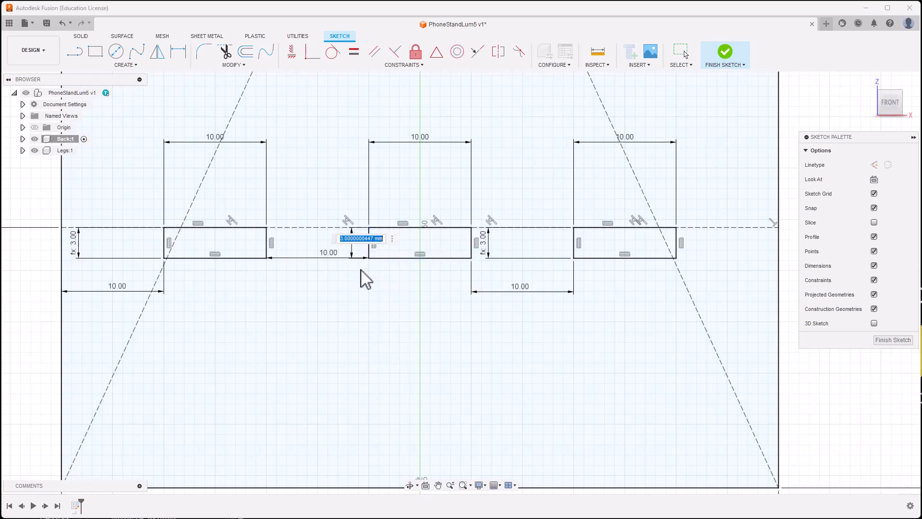
{"action": "type", "text": "thickness"}
{"action": "key", "text": "Return"}
{"action": "key", "text": "Return"}
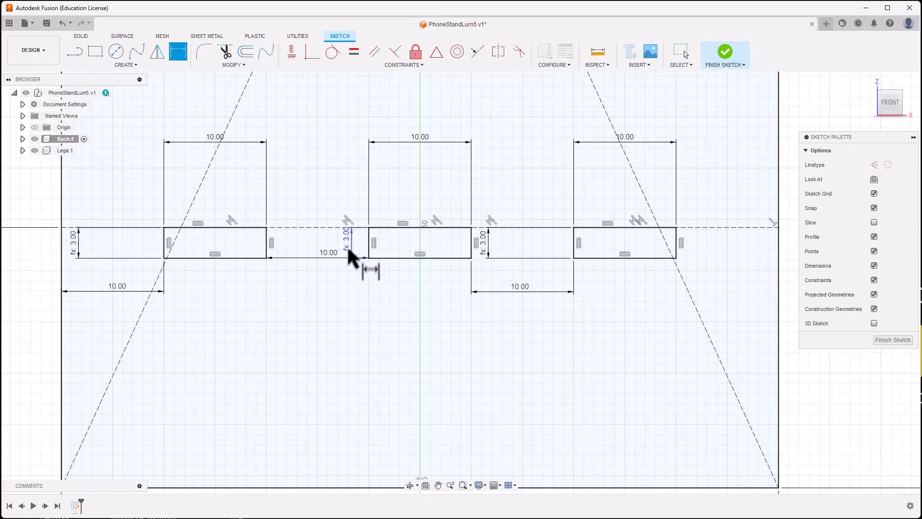
Step: Expand Back:1 and its Sketches folder to show Sketch1, zooming out over the plate
{"action": "left_click", "coordinate": [23, 139]}
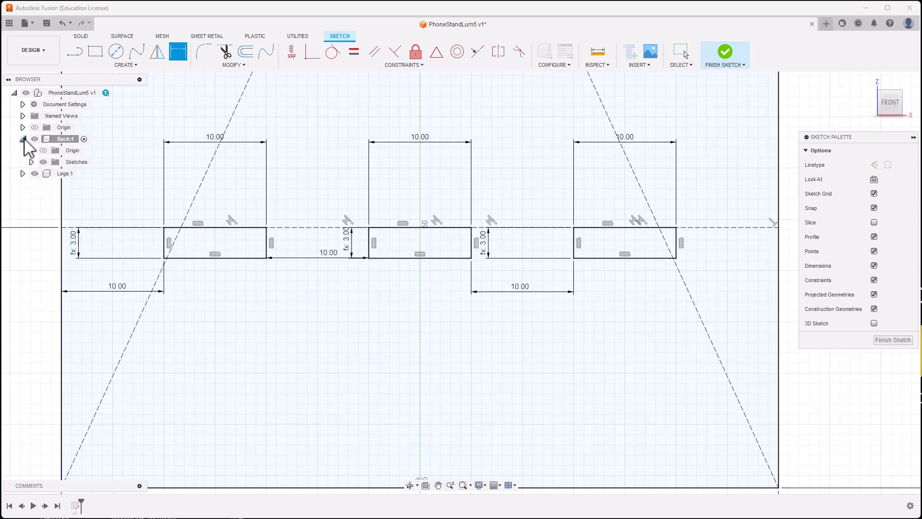
{"action": "left_click", "coordinate": [31, 162]}
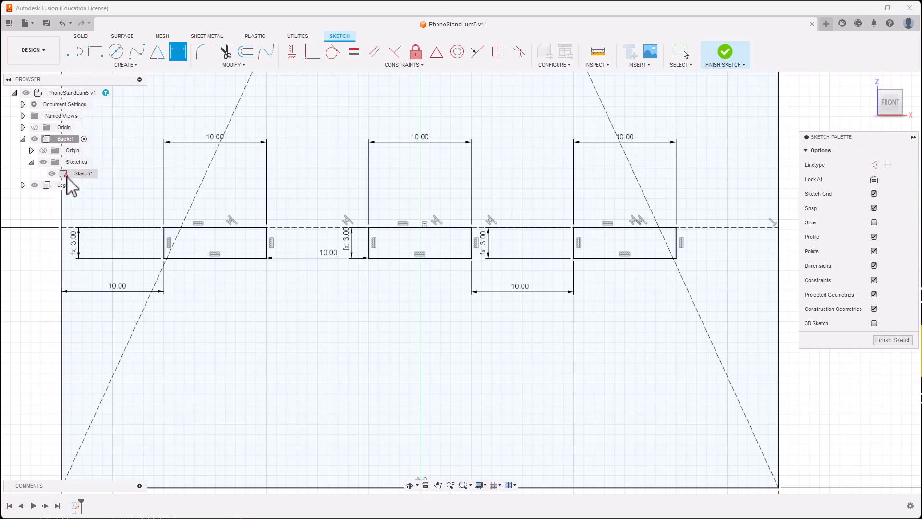
{"action": "scroll", "coordinate": [263, 239], "scroll_direction": "down", "scroll_amount": 6}
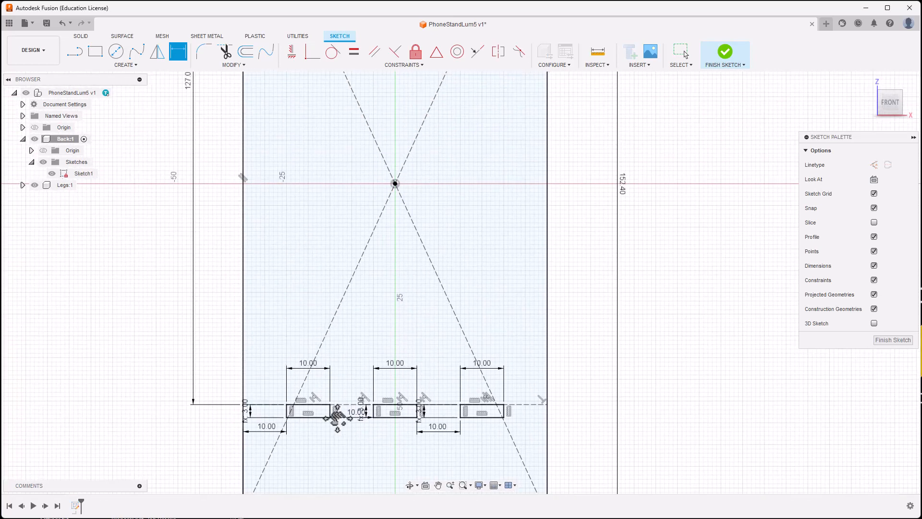
{"action": "scroll", "coordinate": [336, 362], "scroll_direction": "down", "scroll_amount": 6}
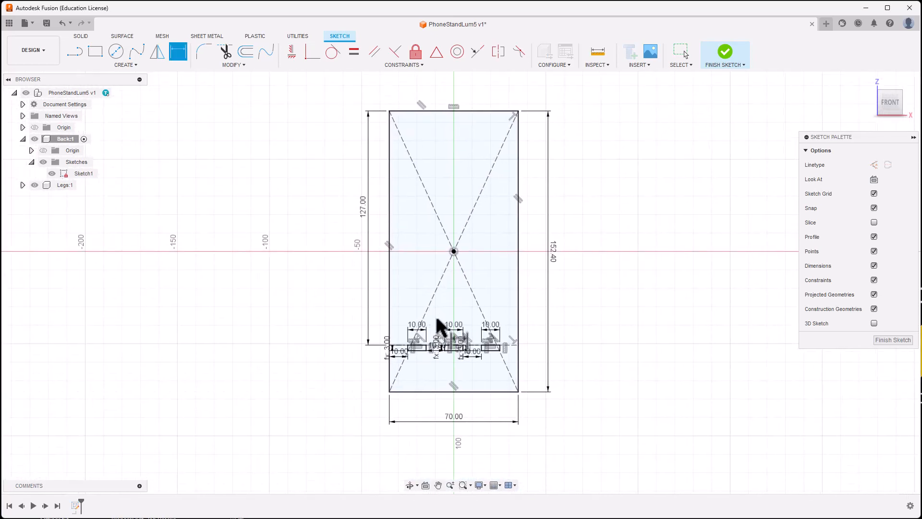
{"action": "scroll", "coordinate": [313, 325], "scroll_direction": "up", "scroll_amount": 1}
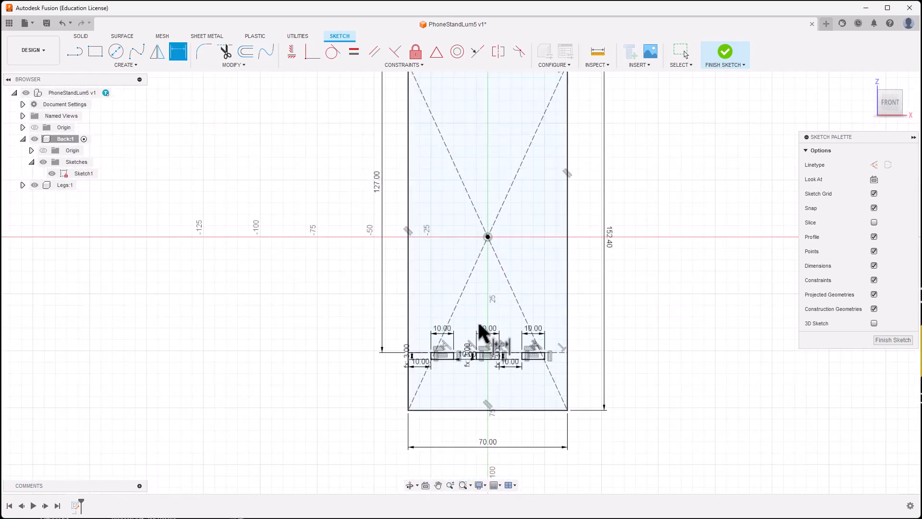
Step: Hide, then show again, the sketch dimensions and constraints in the Sketch Palette
{"action": "left_click", "coordinate": [873, 265]}
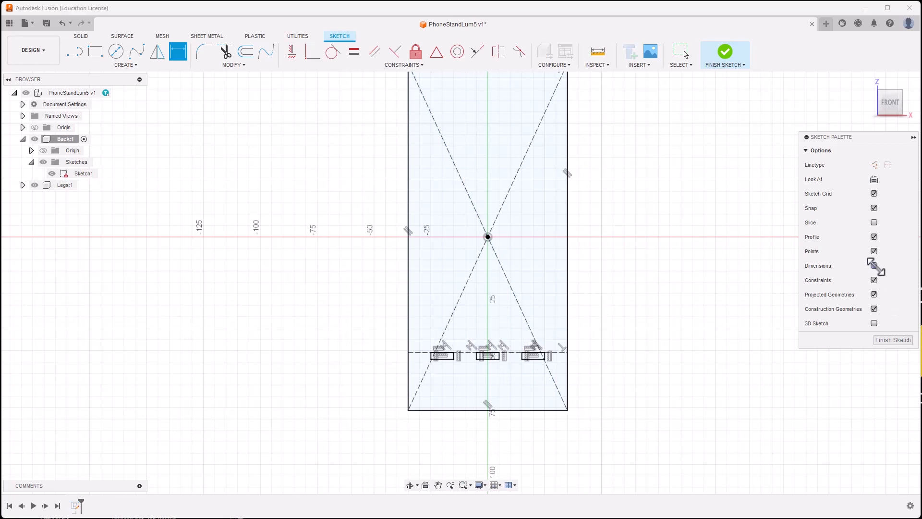
{"action": "left_click", "coordinate": [874, 279]}
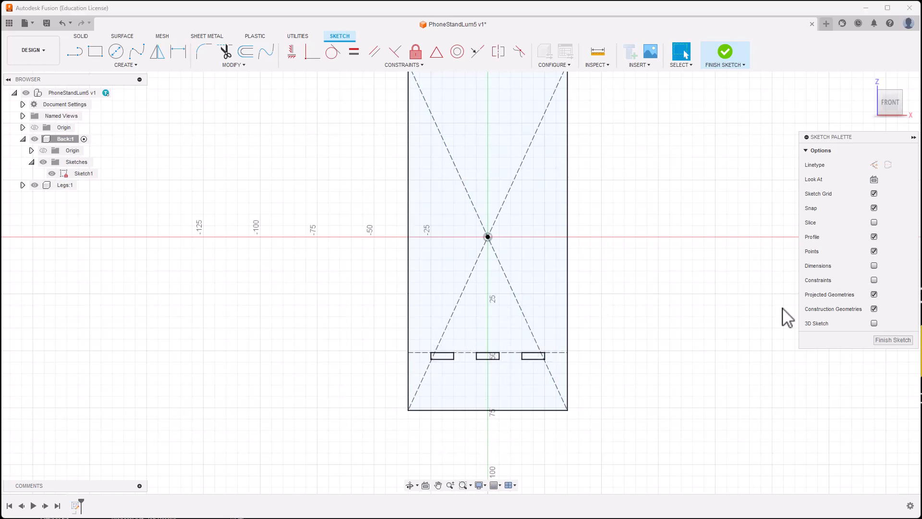
{"action": "scroll", "coordinate": [762, 325], "scroll_direction": "down", "scroll_amount": 1}
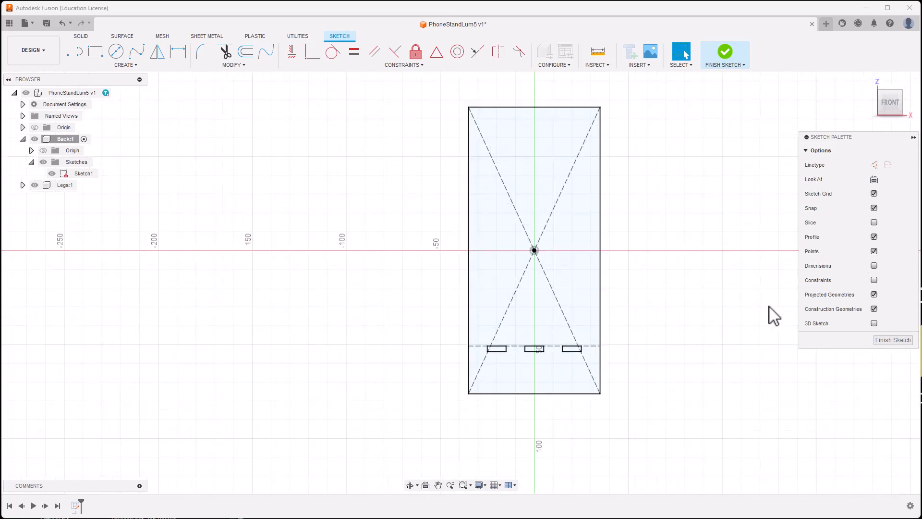
{"action": "left_click", "coordinate": [874, 265]}
{"action": "left_click", "coordinate": [875, 280]}
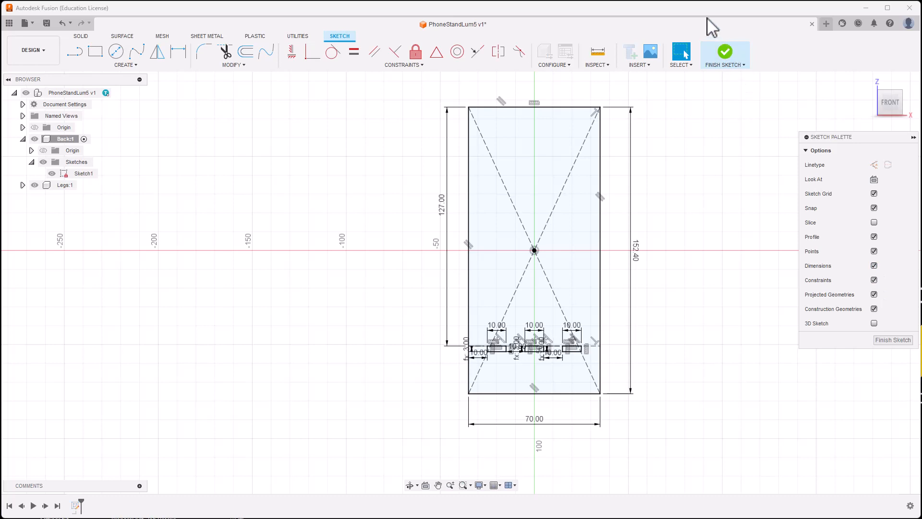
Step: Finish the sketch and extrude the slotted plate profile by the thickness parameter
{"action": "left_click", "coordinate": [727, 54]}
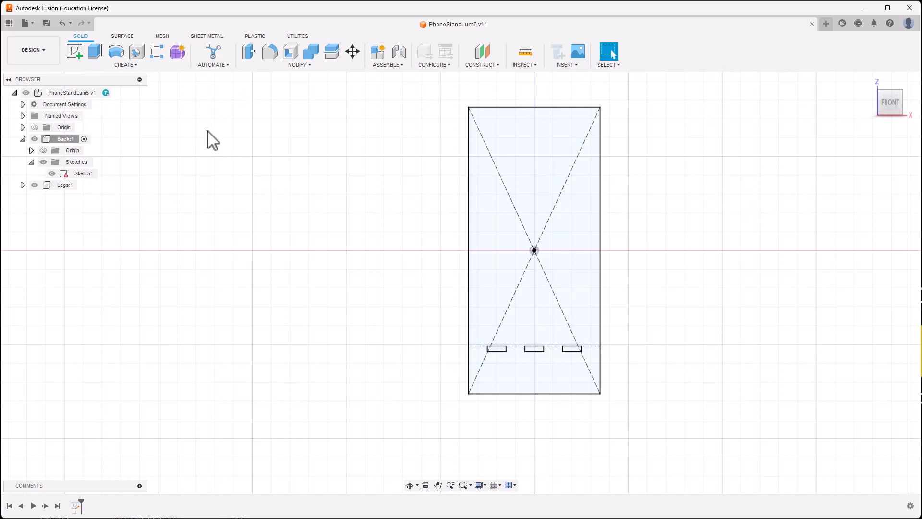
{"action": "left_click", "coordinate": [95, 52]}
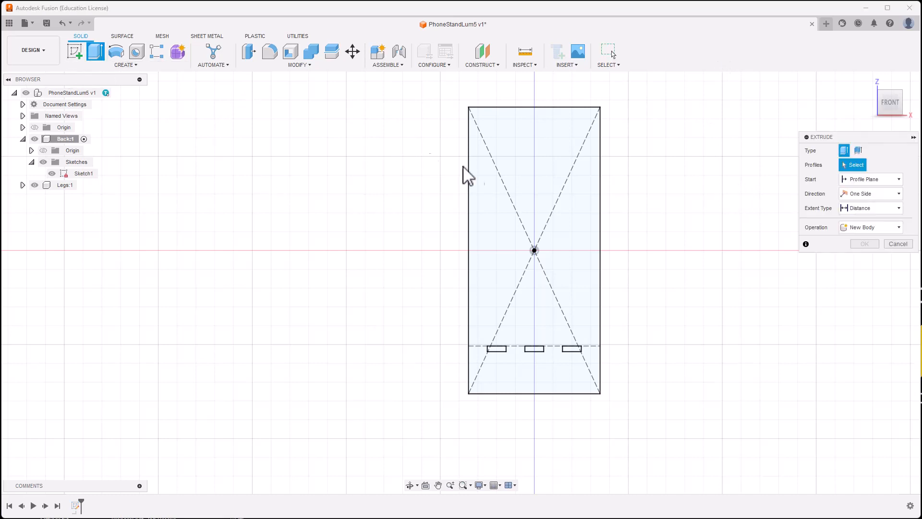
{"action": "left_click", "coordinate": [512, 210]}
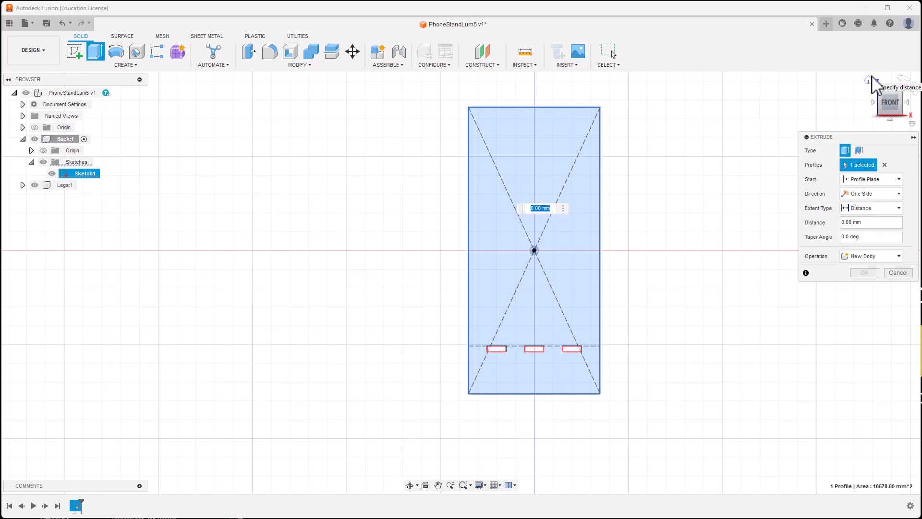
{"action": "left_click", "coordinate": [869, 80]}
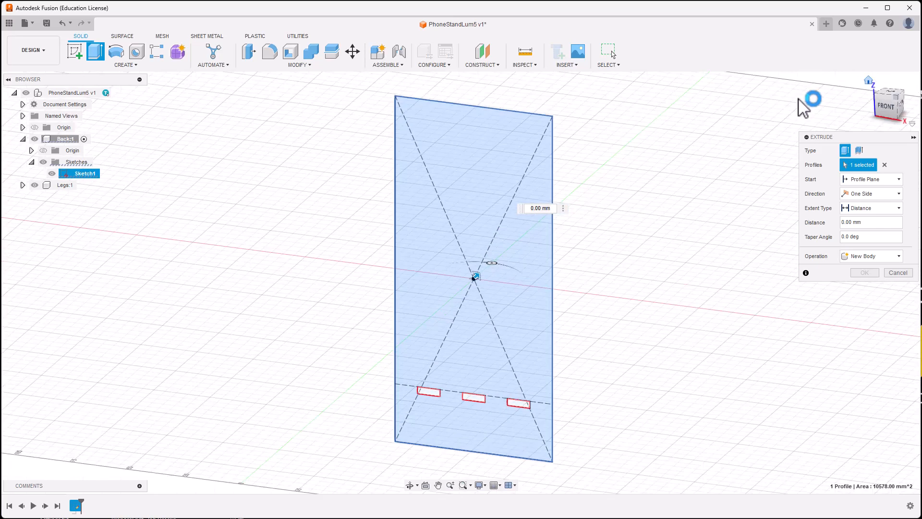
{"action": "left_click_drag", "start_coordinate": [470, 273], "coordinate": [474, 275]}
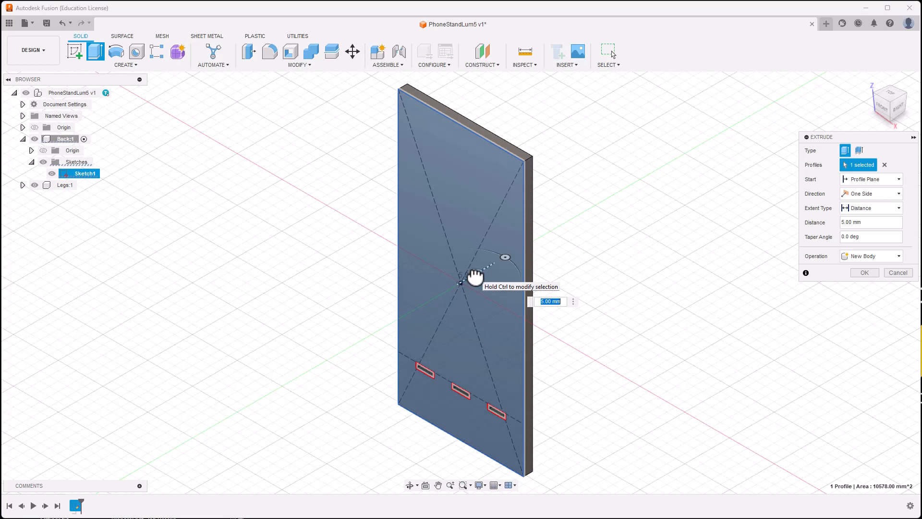
{"action": "type", "text": "t"}
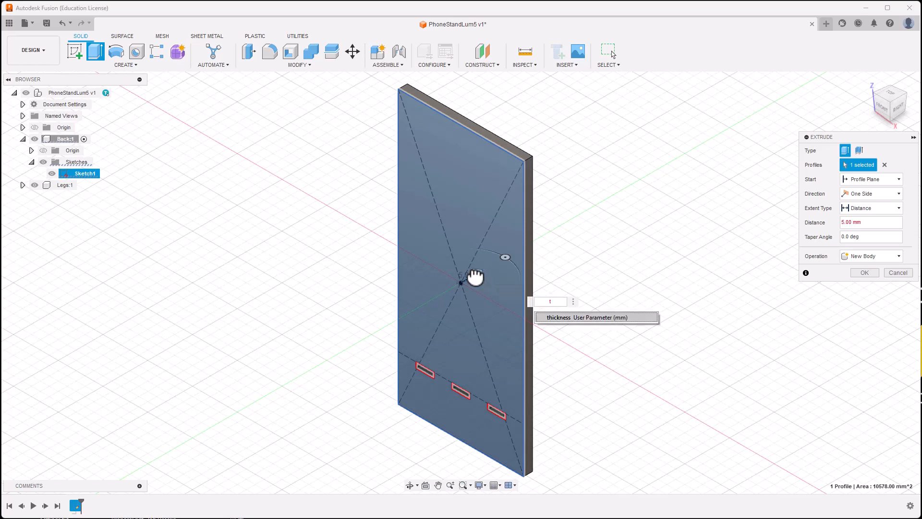
{"action": "left_click", "coordinate": [565, 318]}
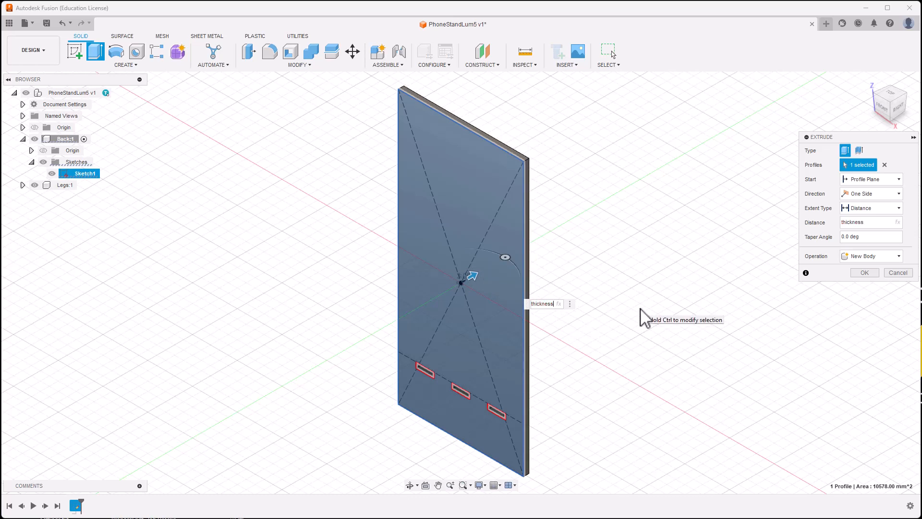
{"action": "key", "text": "Return"}
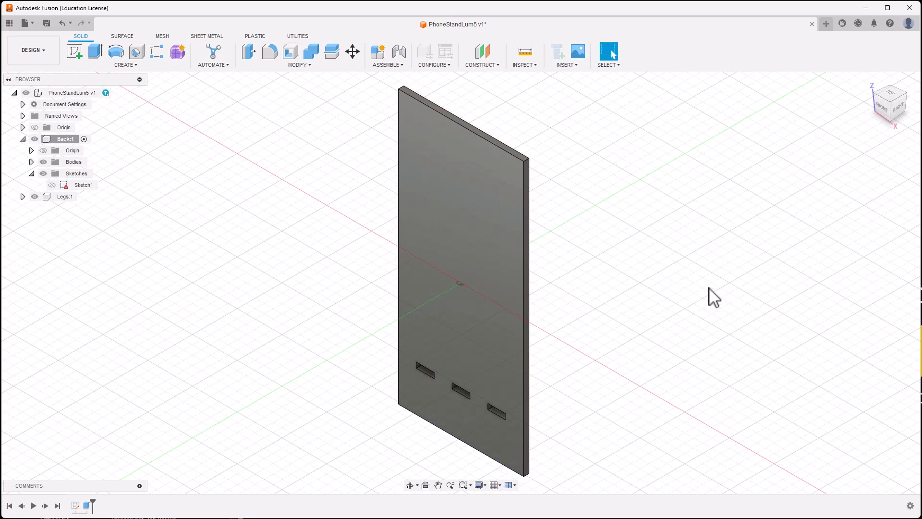
{"action": "middle_click_drag", "start_coordinate": [696, 305], "coordinate": [700, 293], "text": "shift"}
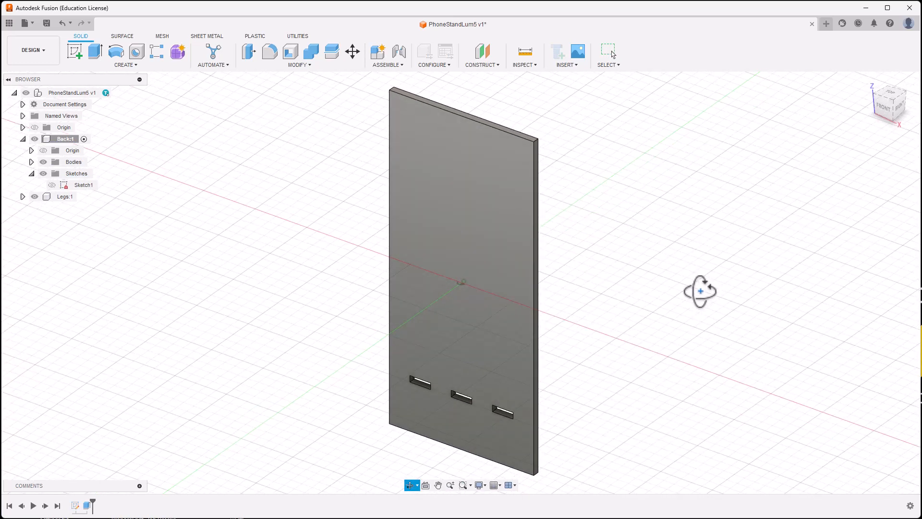
Step: Start a fillet and select the back plate's first two corner edges
{"action": "left_click", "coordinate": [271, 52]}
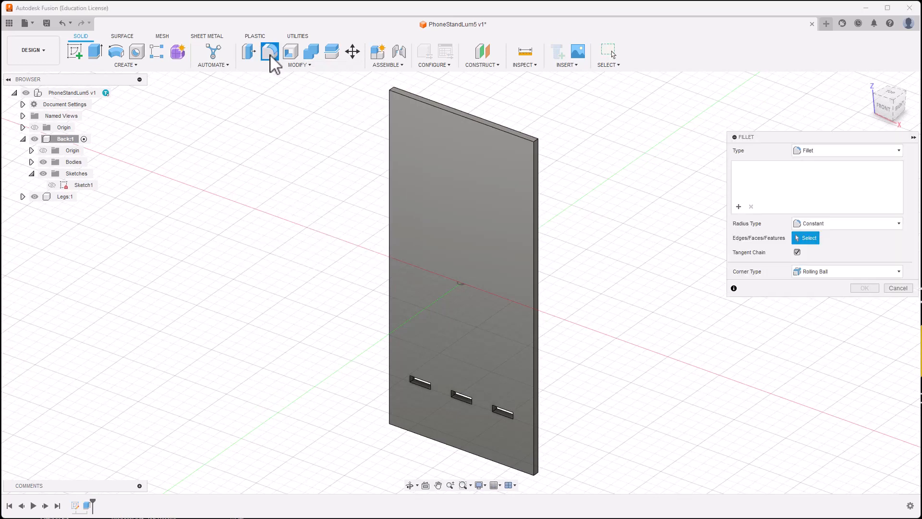
{"action": "scroll", "coordinate": [372, 78], "scroll_direction": "up", "scroll_amount": 4}
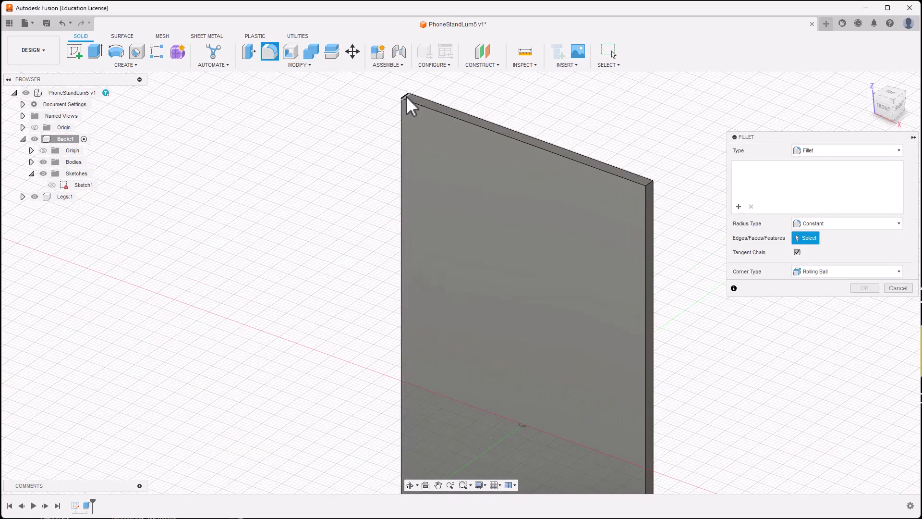
{"action": "left_click", "coordinate": [406, 96]}
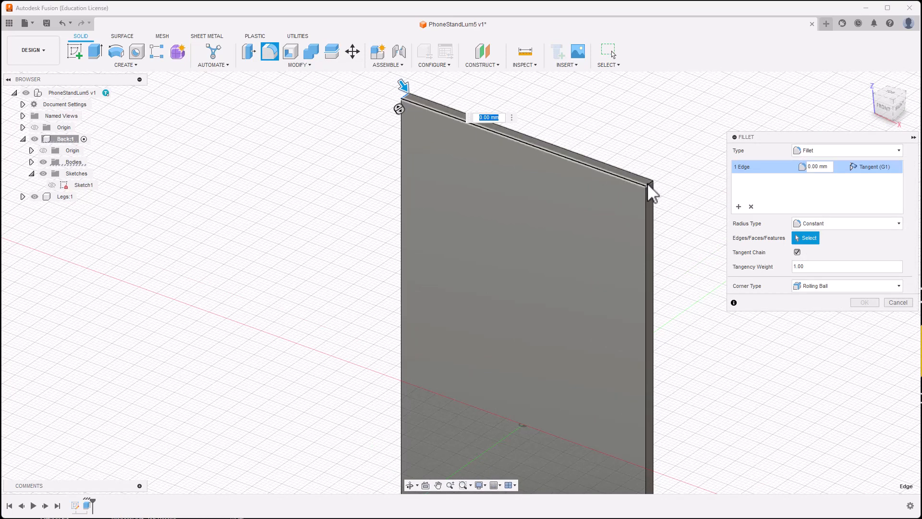
{"action": "scroll", "coordinate": [647, 182], "scroll_direction": "up", "scroll_amount": 3}
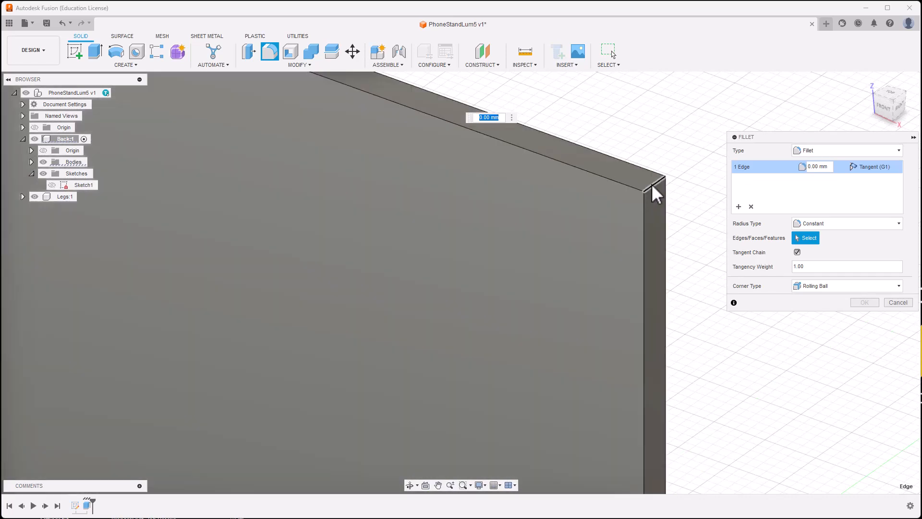
{"action": "left_click", "coordinate": [643, 212]}
{"action": "scroll", "coordinate": [634, 245], "scroll_direction": "down", "scroll_amount": 3}
{"action": "middle_click_drag", "start_coordinate": [614, 309], "coordinate": [561, 88]}
{"action": "middle_click_drag", "start_coordinate": [573, 471], "coordinate": [583, 259]}
Step: Add the two lower corner edges and apply the fillet at 10 mm radius
{"action": "scroll", "coordinate": [604, 312], "scroll_direction": "up", "scroll_amount": 4}
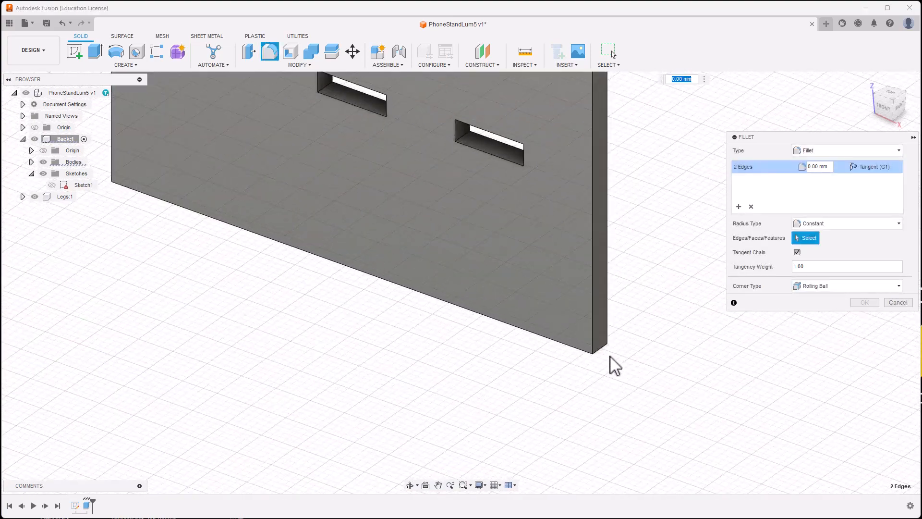
{"action": "left_click", "coordinate": [597, 349]}
{"action": "middle_click_drag", "start_coordinate": [424, 273], "coordinate": [715, 403]}
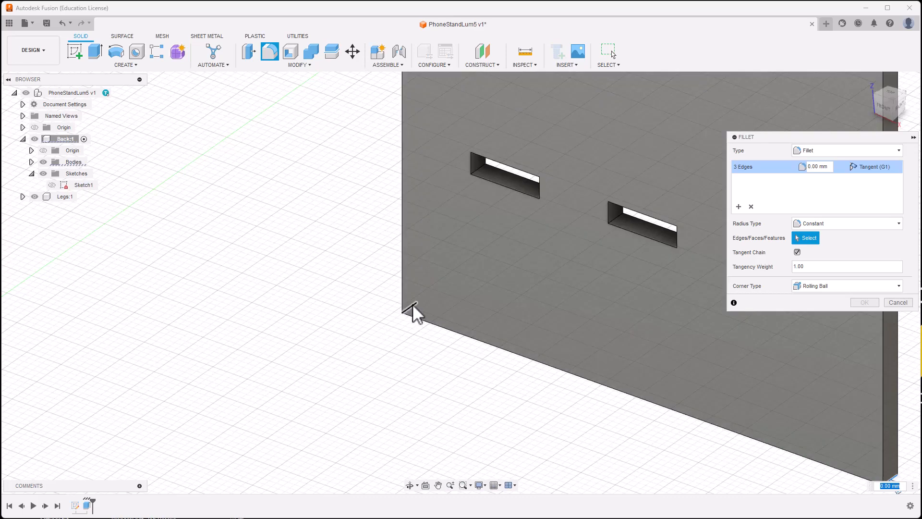
{"action": "left_click", "coordinate": [412, 306]}
{"action": "scroll", "coordinate": [406, 311], "scroll_direction": "down", "scroll_amount": 5}
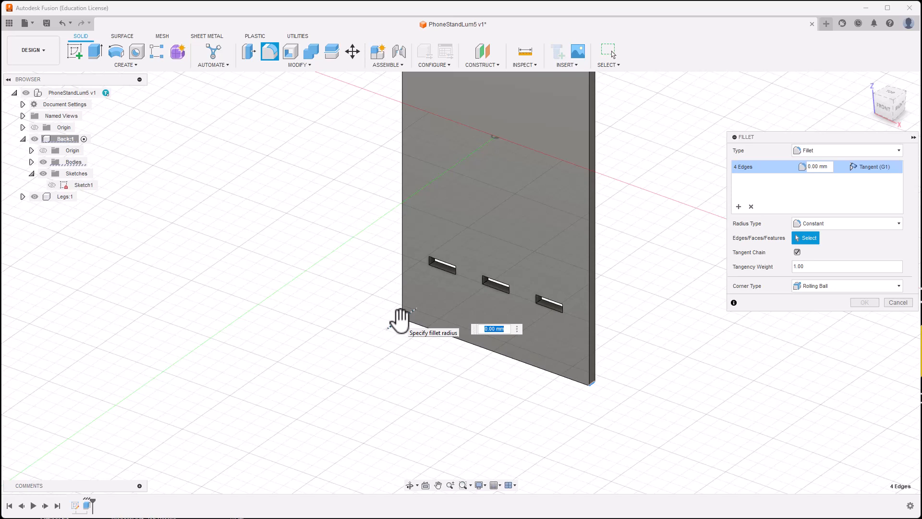
{"action": "type", "text": "10"}
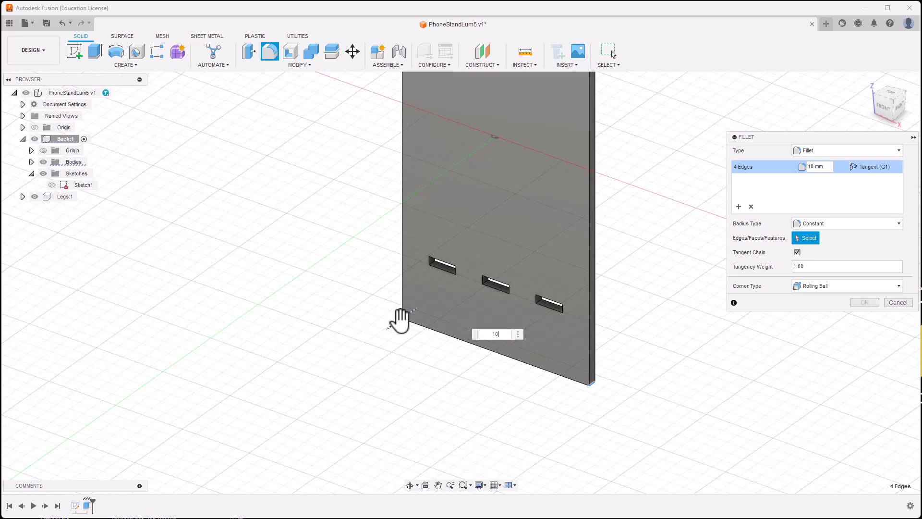
{"action": "left_click", "coordinate": [865, 302]}
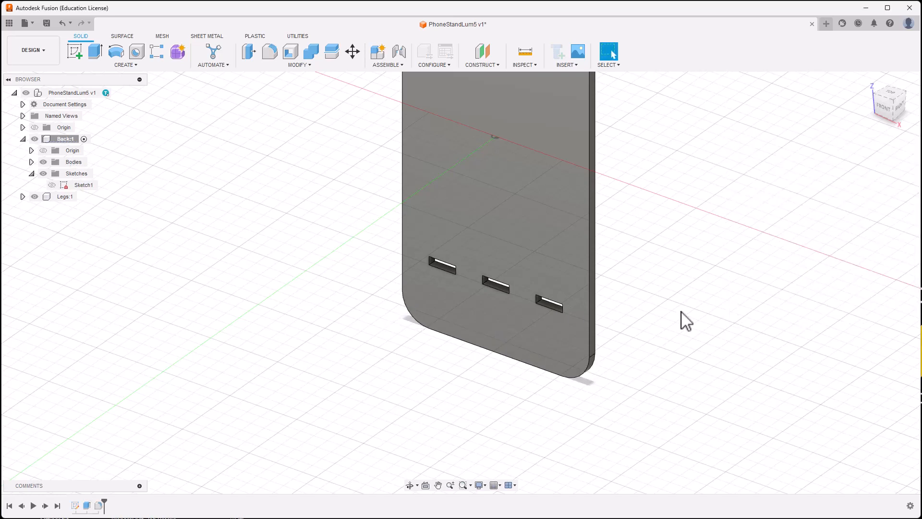
{"action": "scroll", "coordinate": [675, 324], "scroll_direction": "down", "scroll_amount": 2}
{"action": "scroll", "coordinate": [672, 324], "scroll_direction": "down", "scroll_amount": 2}
{"action": "middle_click_drag", "start_coordinate": [671, 323], "coordinate": [618, 370]}
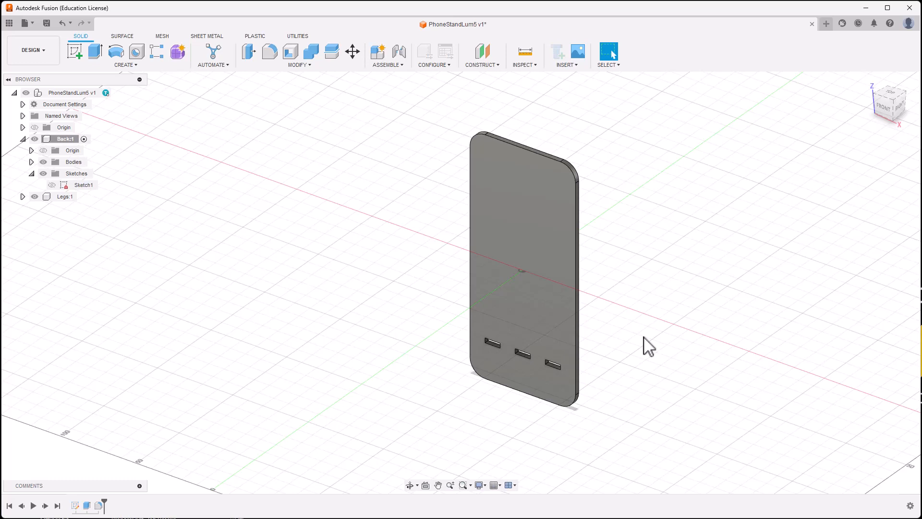
{"action": "middle_click_drag", "start_coordinate": [648, 347], "coordinate": [525, 385], "text": "shift"}
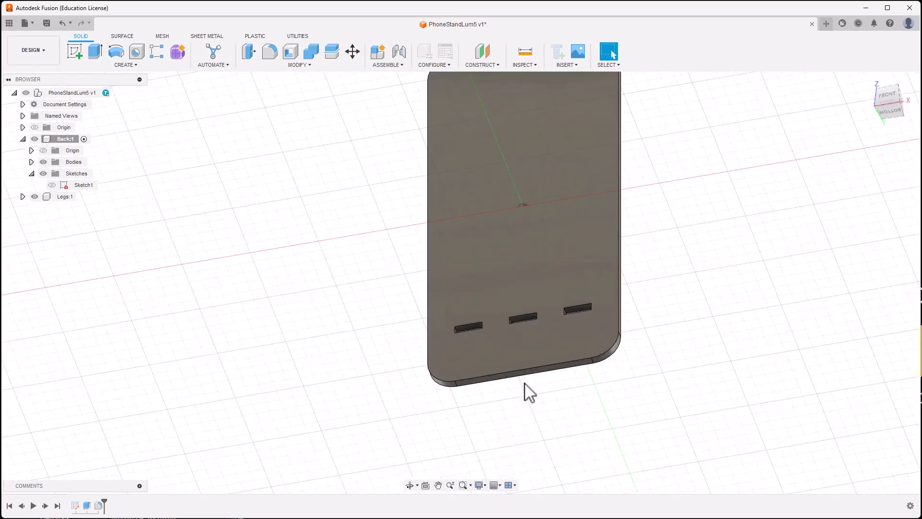
{"action": "scroll", "coordinate": [526, 387], "scroll_direction": "up", "scroll_amount": 3}
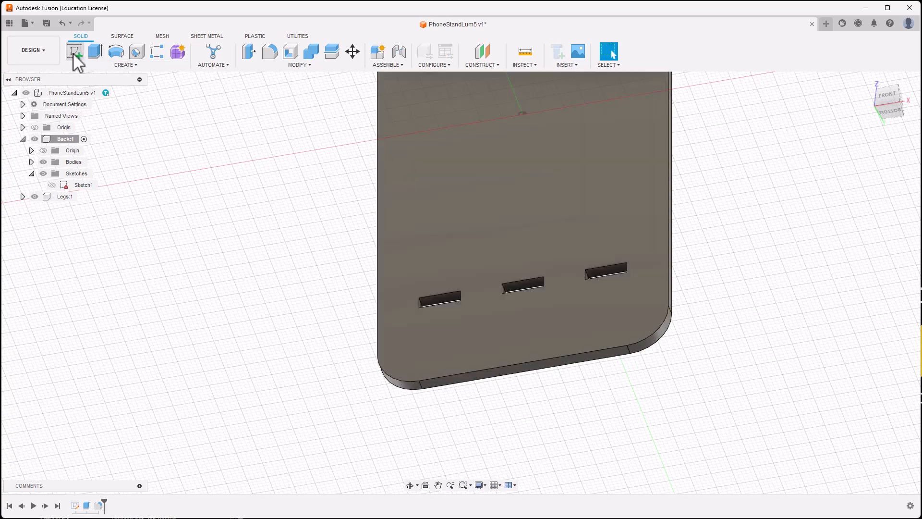
Step: Start a new sketch on the back plate's front face
{"action": "left_click", "coordinate": [74, 52]}
{"action": "left_click", "coordinate": [498, 328]}
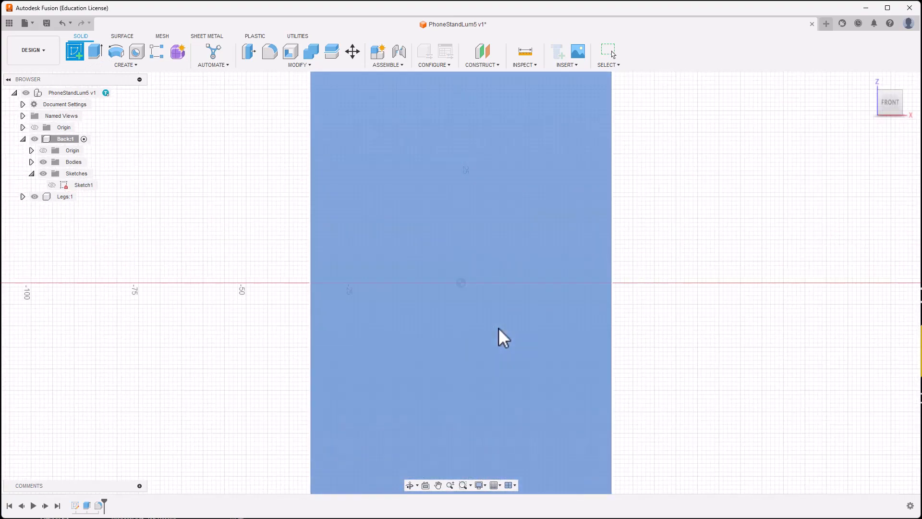
{"action": "middle_click_drag", "start_coordinate": [472, 391], "coordinate": [489, 218]}
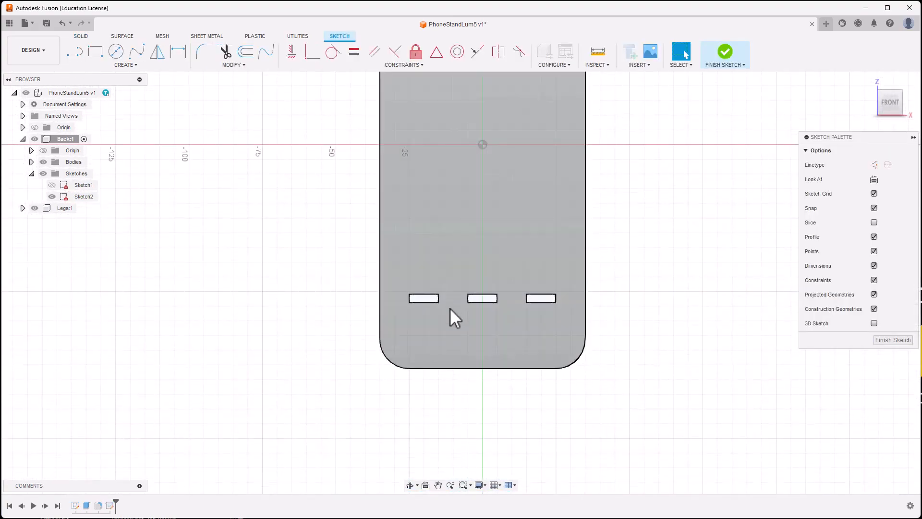
{"action": "scroll", "coordinate": [448, 339], "scroll_direction": "up", "scroll_amount": 3}
{"action": "scroll", "coordinate": [449, 339], "scroll_direction": "up", "scroll_amount": 1}
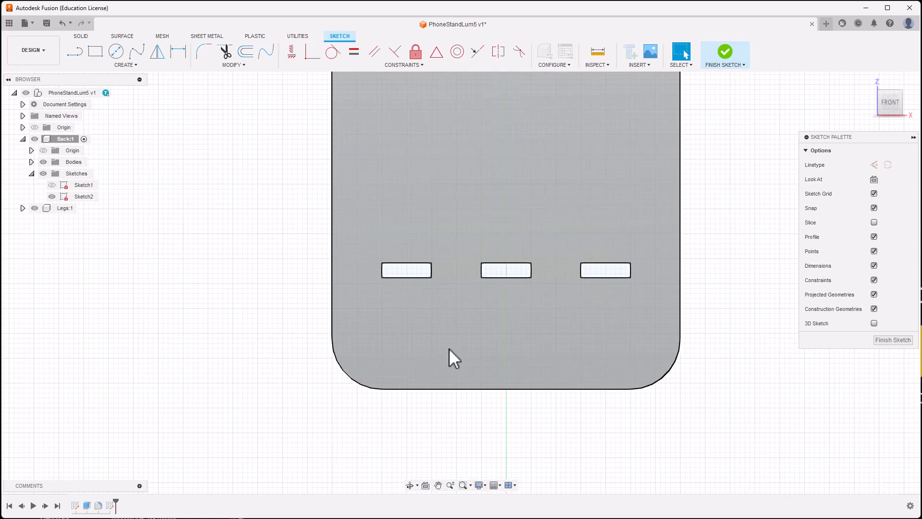
{"action": "middle_click_drag", "start_coordinate": [449, 347], "coordinate": [432, 274], "text": "shift"}
{"action": "scroll", "coordinate": [445, 343], "scroll_direction": "up", "scroll_amount": 2}
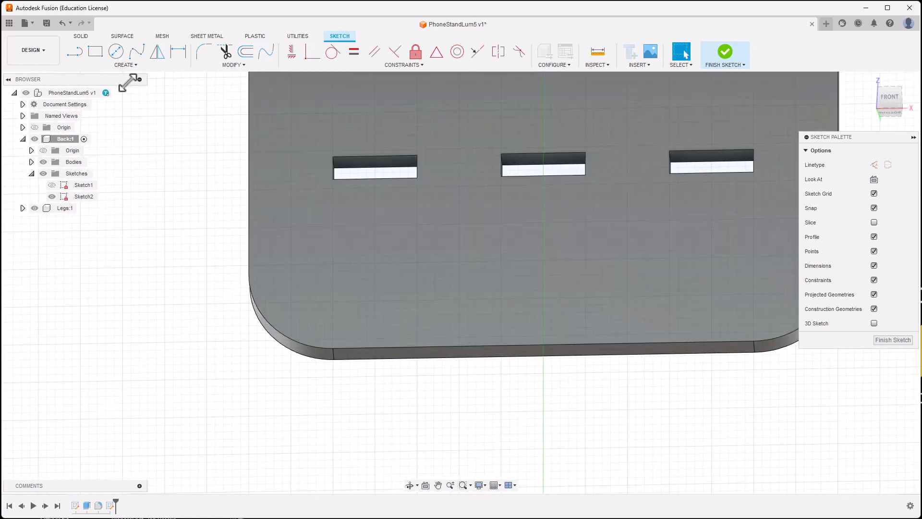
Step: Draw an arc spanning the plate's bottom edge, bulging up into the plate
{"action": "left_click", "coordinate": [125, 65]}
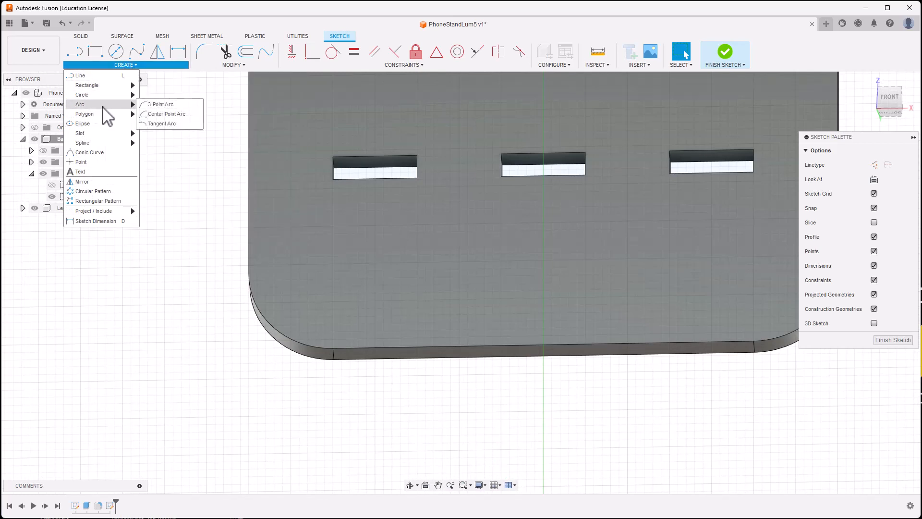
{"action": "left_click", "coordinate": [166, 114]}
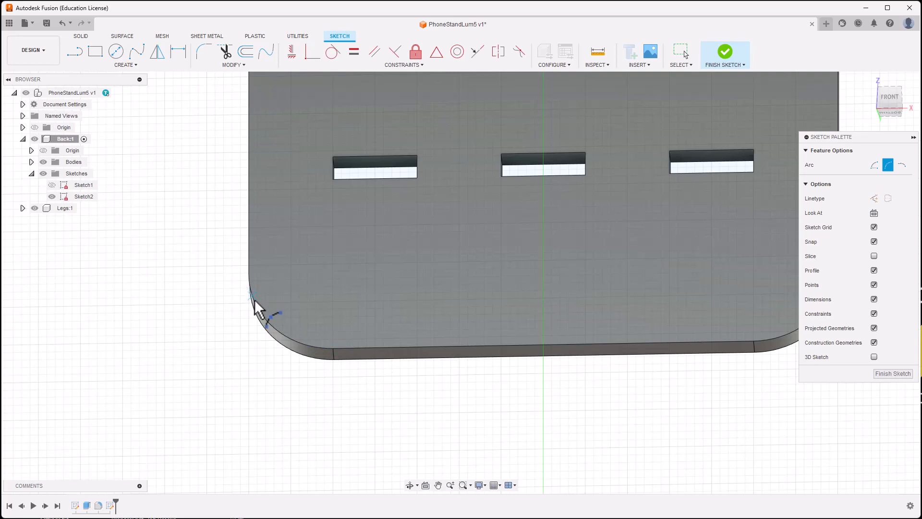
{"action": "left_click", "coordinate": [333, 348]}
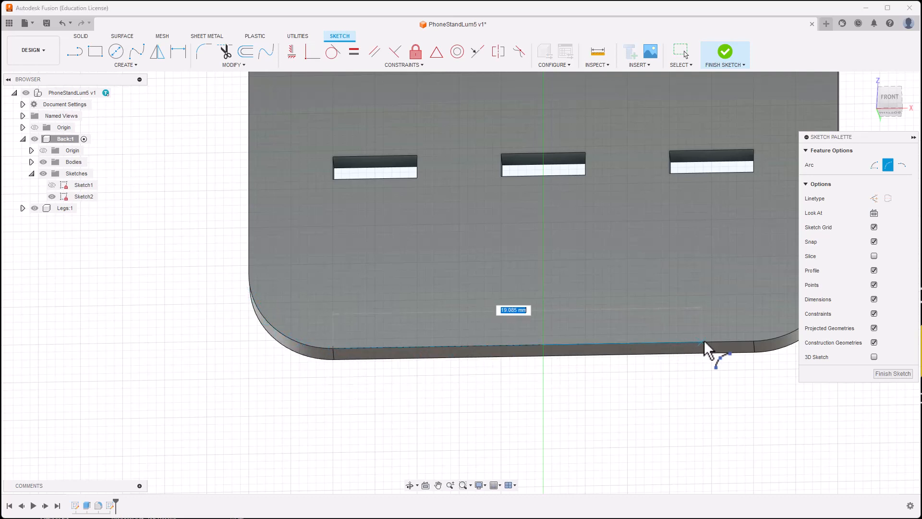
{"action": "left_click", "coordinate": [754, 340]}
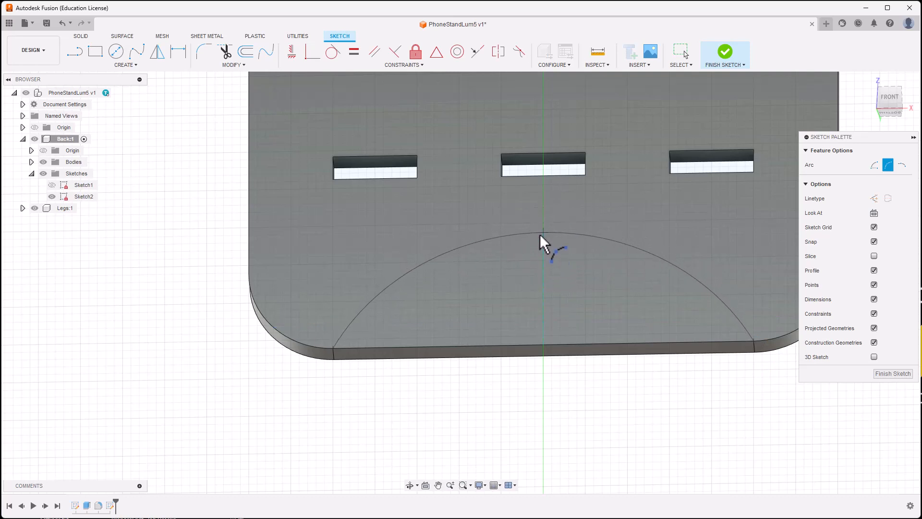
{"action": "left_click", "coordinate": [540, 235]}
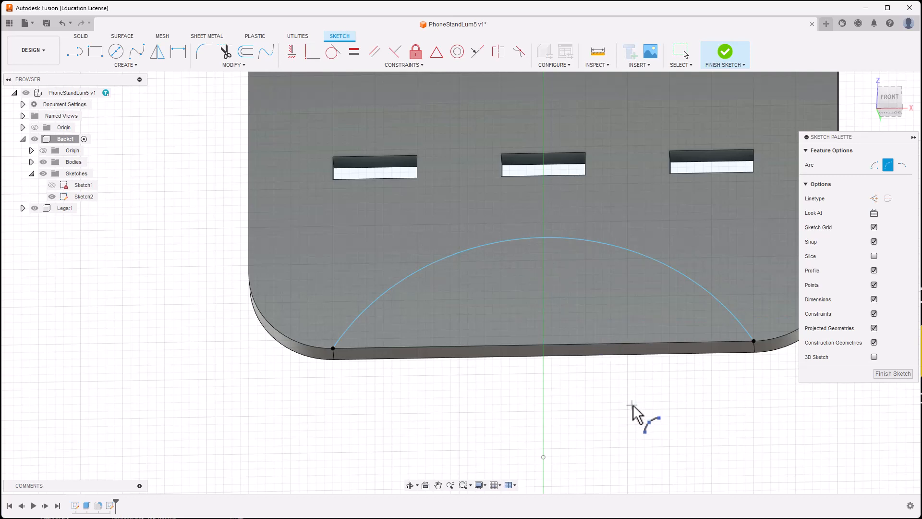
{"action": "key", "text": "Escape"}
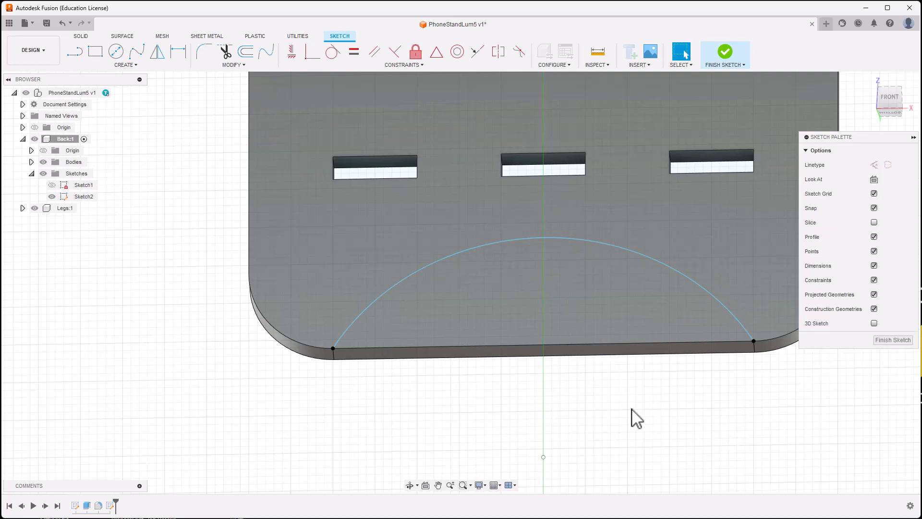
Step: Dimension the arc radius to 35 mm and finish the sketch
{"action": "key", "text": "d"}
{"action": "left_click", "coordinate": [593, 240]}
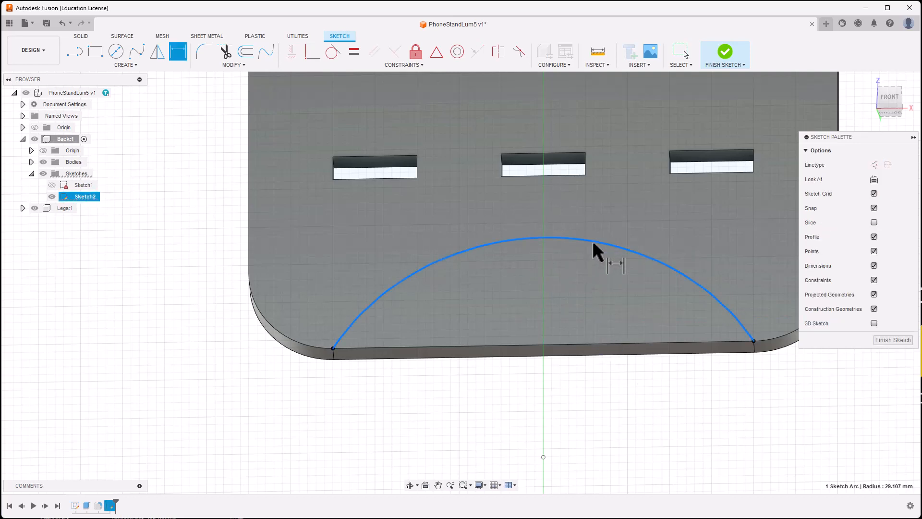
{"action": "left_click", "coordinate": [590, 404]}
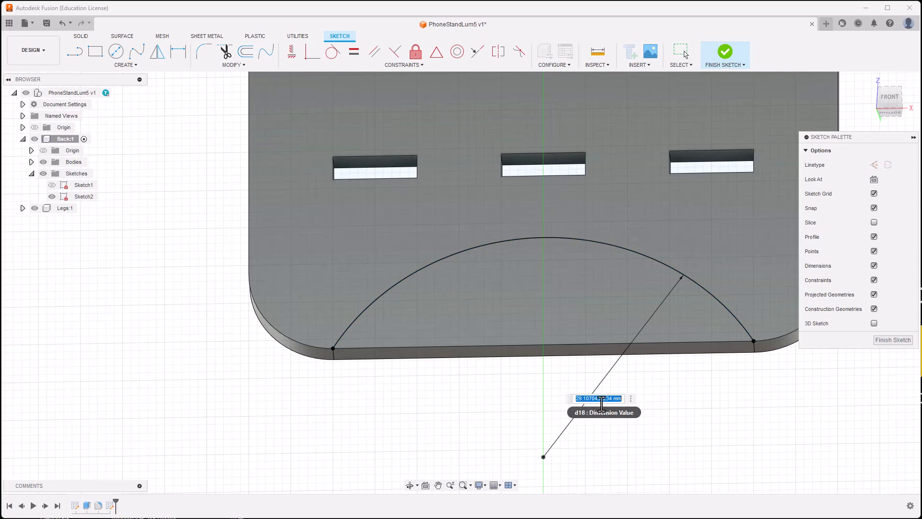
{"action": "key", "text": "BackSpace"}
{"action": "key", "text": "Return"}
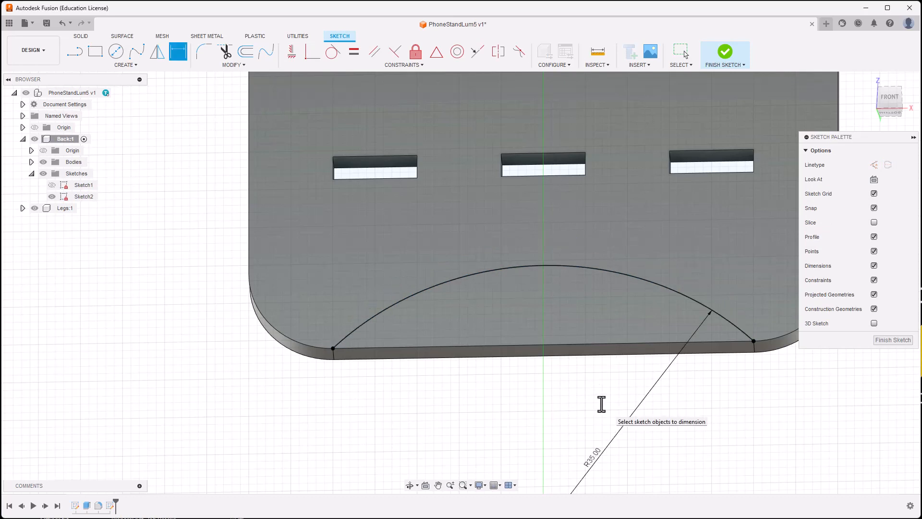
{"action": "scroll", "coordinate": [600, 361], "scroll_direction": "down", "scroll_amount": 4}
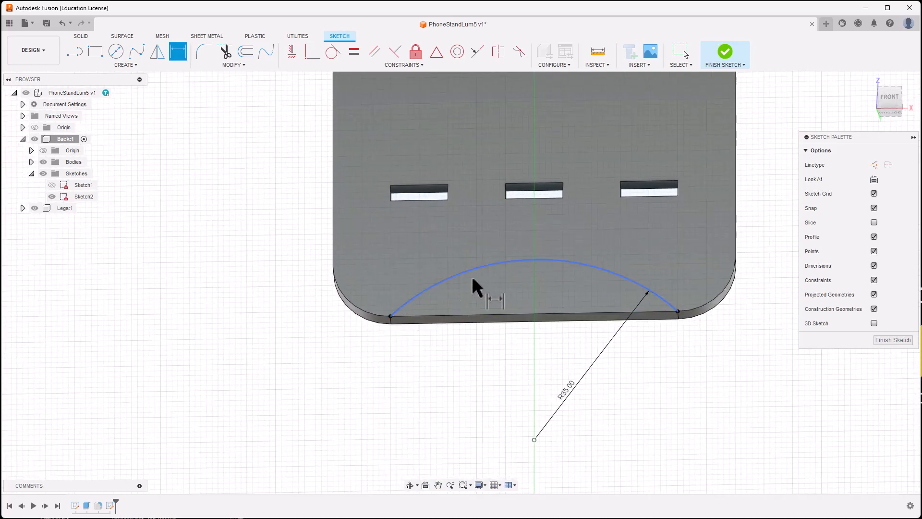
{"action": "left_click", "coordinate": [723, 55]}
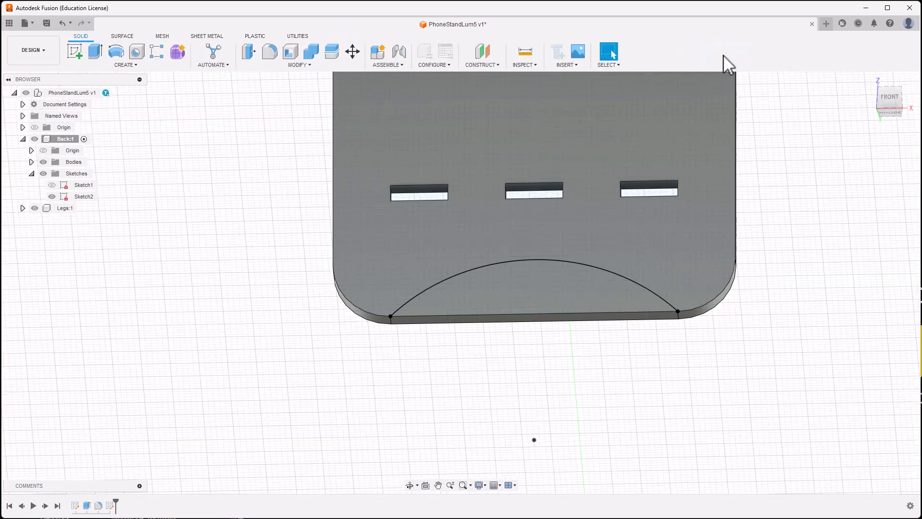
Step: Extrude the arc region as a cut with depth -thickness into the back plate
{"action": "left_click", "coordinate": [96, 54]}
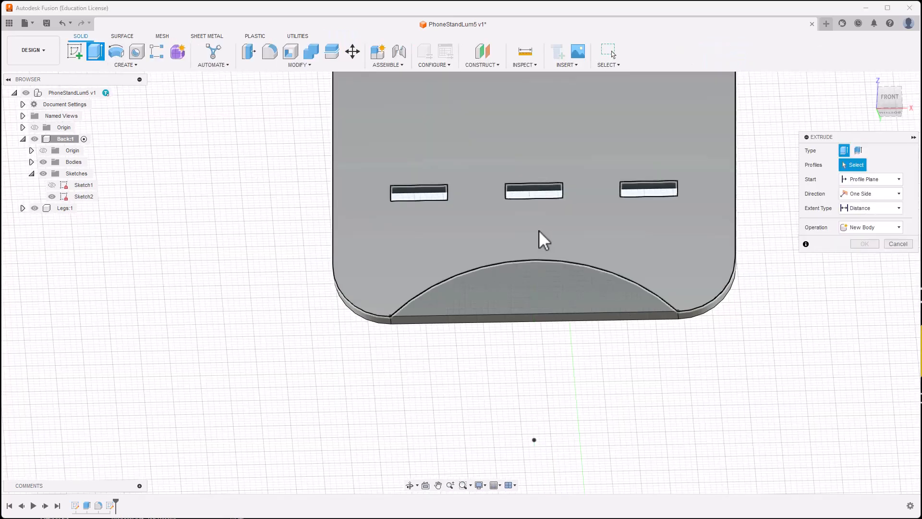
{"action": "left_click", "coordinate": [541, 288]}
{"action": "left_click_drag", "start_coordinate": [535, 283], "coordinate": [531, 303]}
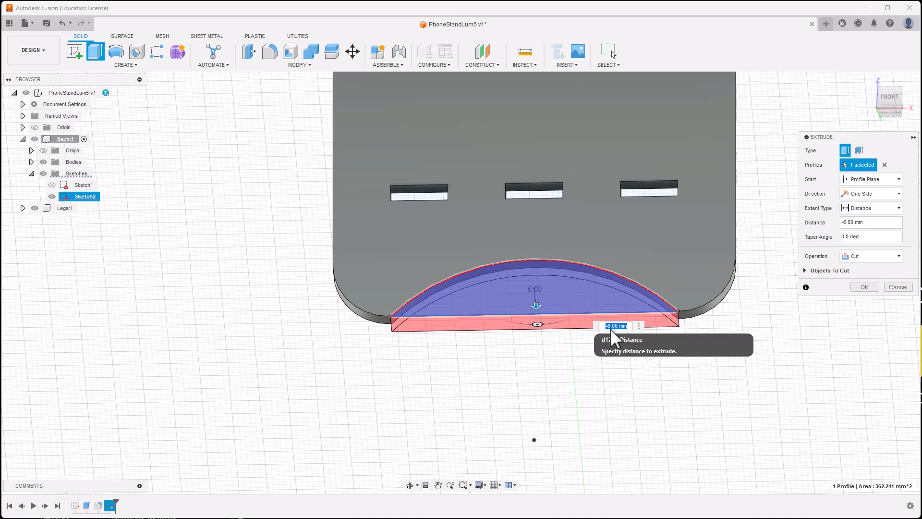
{"action": "type", "text": "t"}
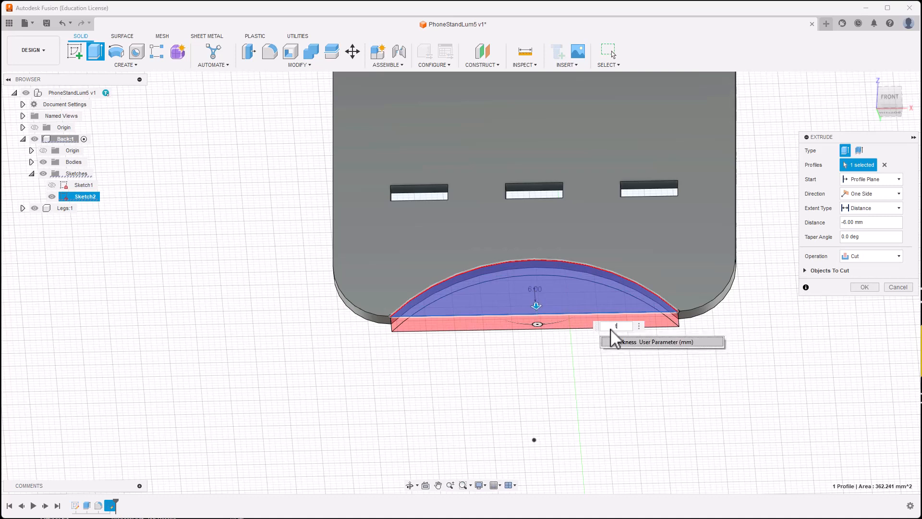
{"action": "key", "text": "BackSpace"}
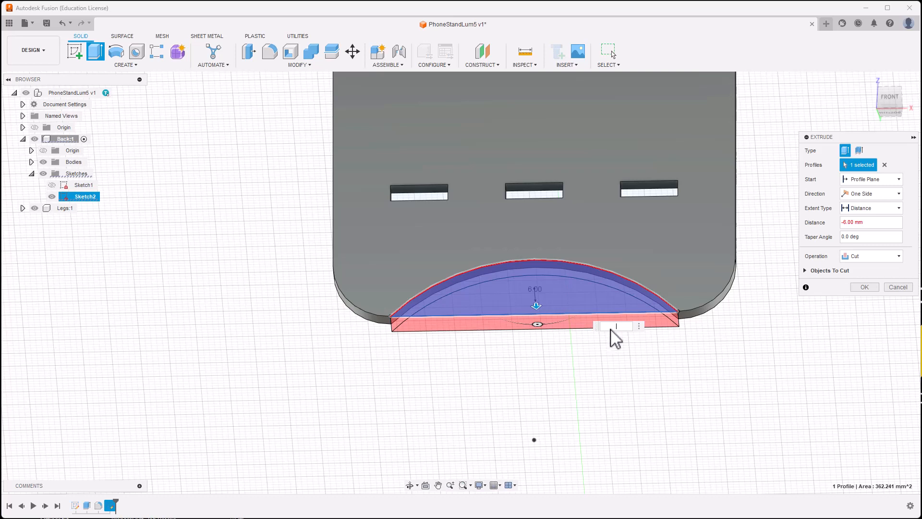
{"action": "type", "text": "-t"}
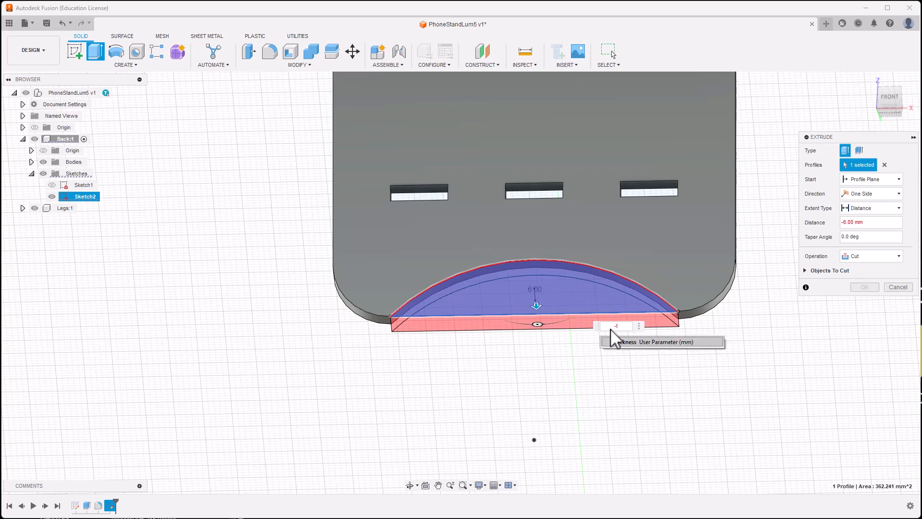
{"action": "left_click", "coordinate": [618, 342]}
{"action": "key", "text": "Return"}
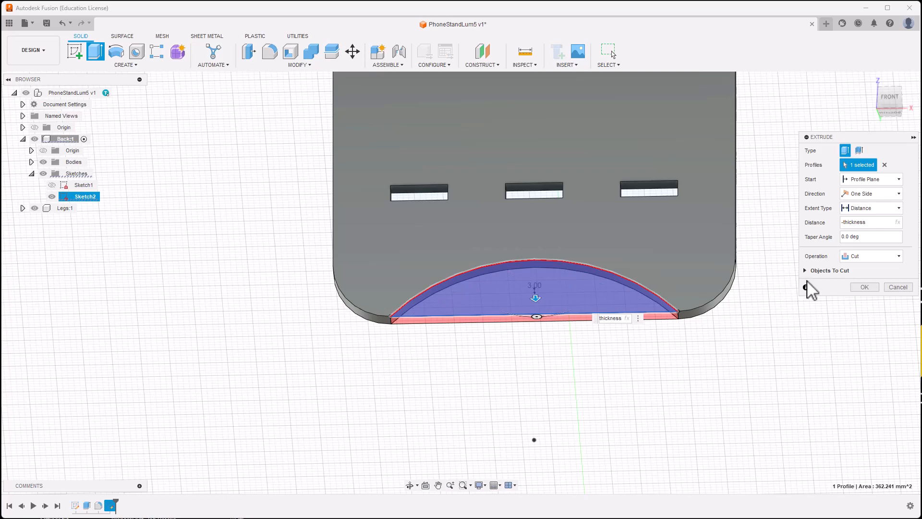
Step: Confirm the cut and zoom out to view the whole back plate
{"action": "left_click", "coordinate": [860, 289]}
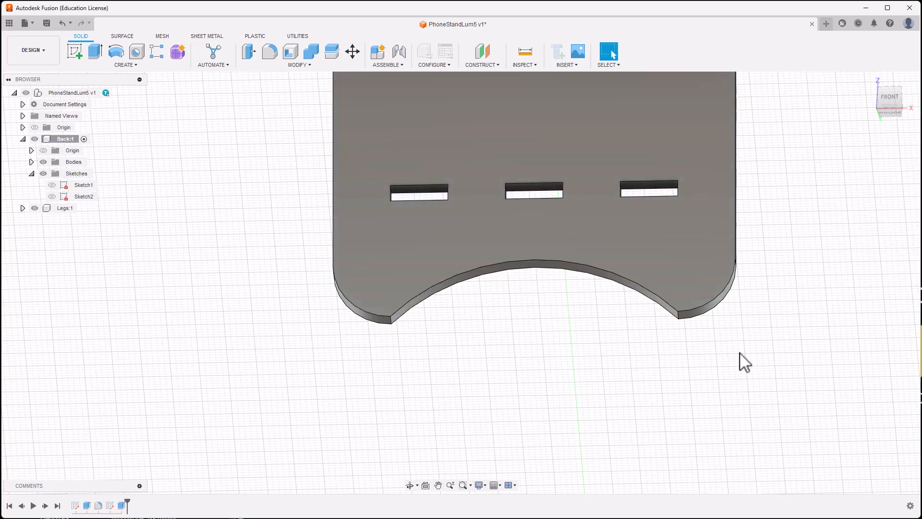
{"action": "scroll", "coordinate": [740, 363], "scroll_direction": "down", "scroll_amount": 3}
{"action": "middle_click_drag", "start_coordinate": [738, 366], "coordinate": [587, 405]}
{"action": "scroll", "coordinate": [590, 413], "scroll_direction": "down", "scroll_amount": 3}
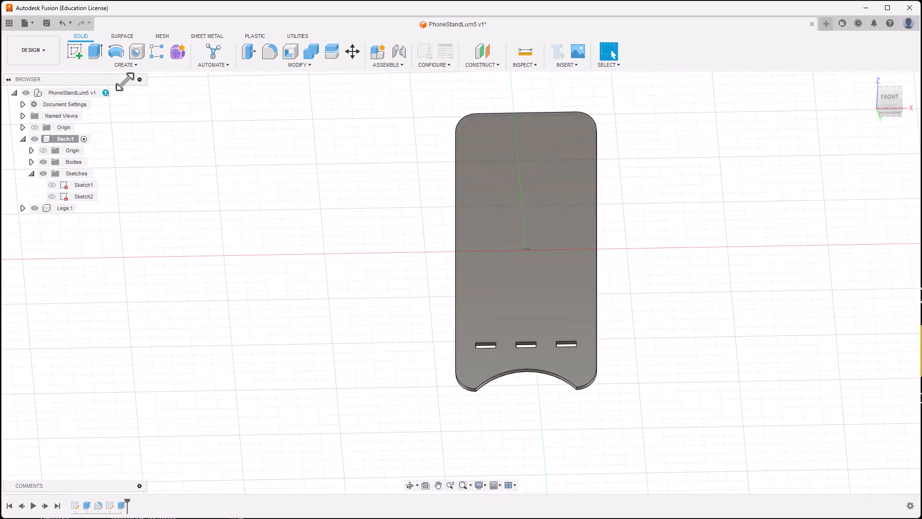
Step: Save a new version of the design described as 'Back Finished'
{"action": "left_click", "coordinate": [47, 21]}
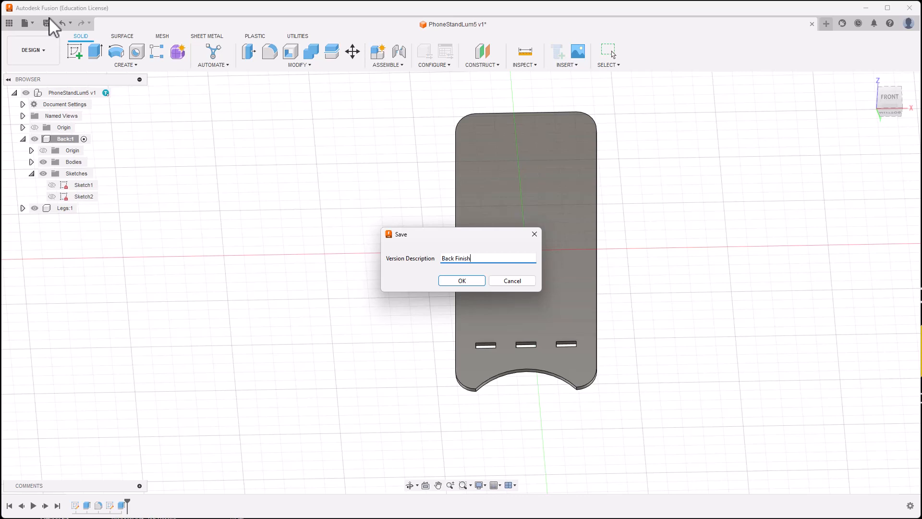
{"action": "type", "text": "Back Finished"}
{"action": "key", "text": "Return"}
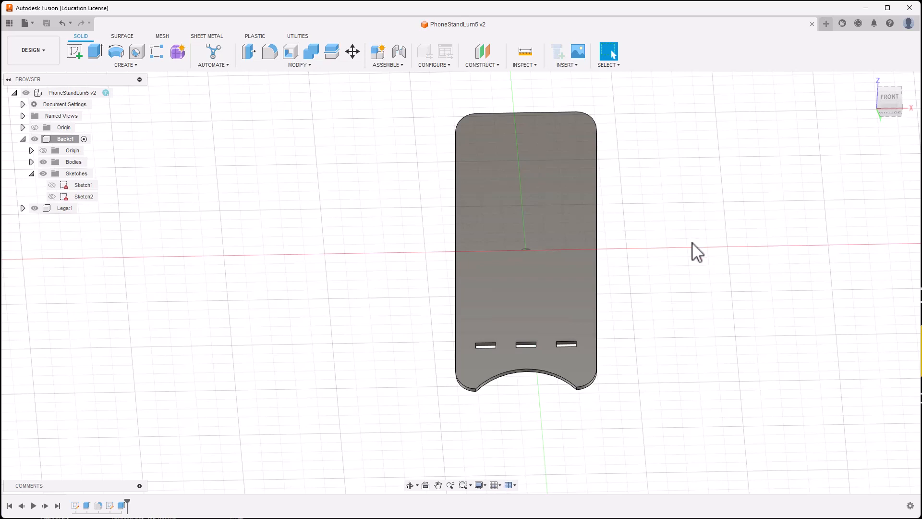
Step: Orbit to an angled view and collapse the Sketches folder under Back:1
{"action": "middle_click_drag", "start_coordinate": [697, 252], "coordinate": [665, 249], "text": "shift"}
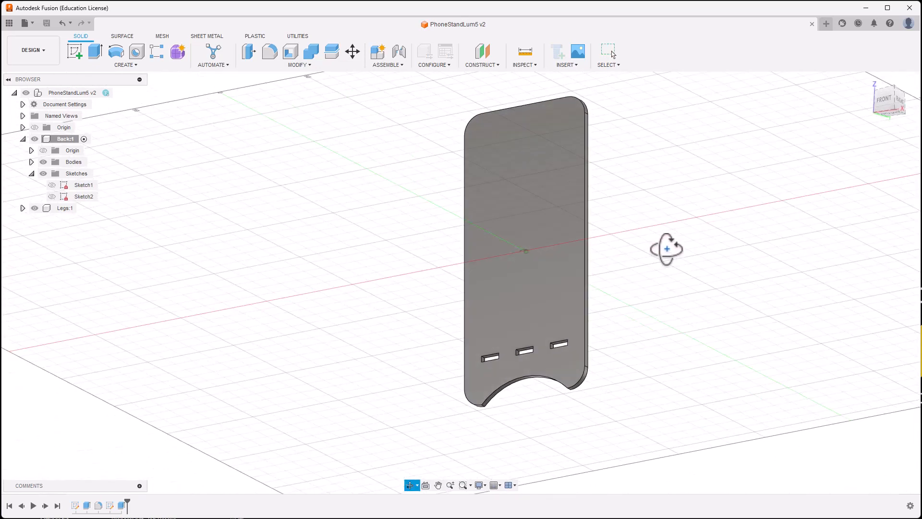
{"action": "left_click", "coordinate": [32, 173]}
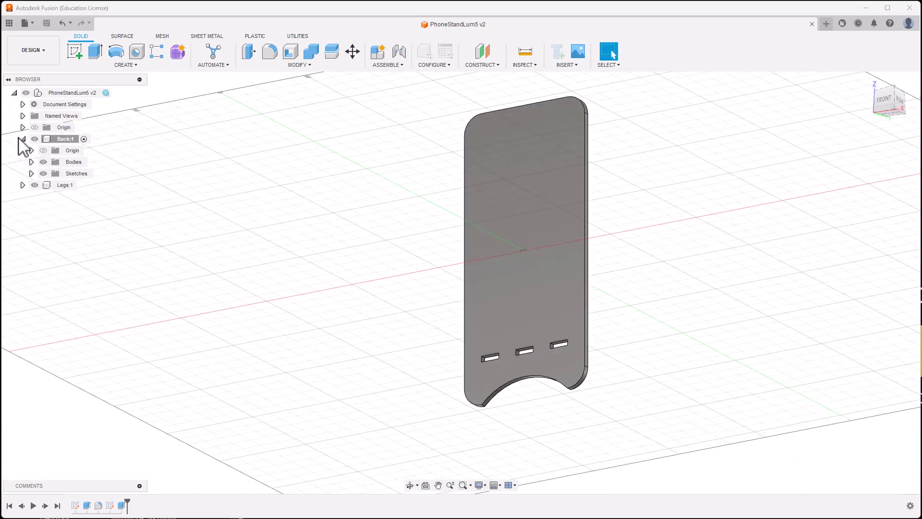
{"action": "left_click", "coordinate": [31, 173]}
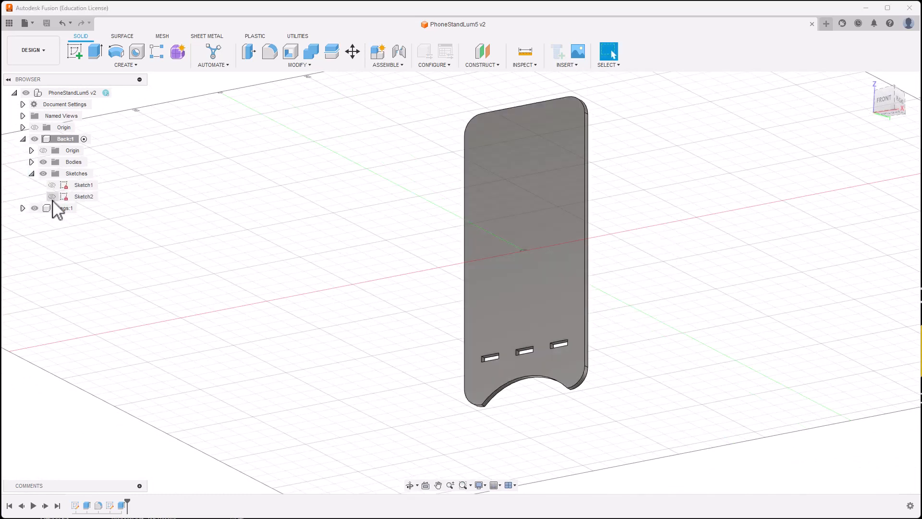
{"action": "left_click", "coordinate": [31, 173]}
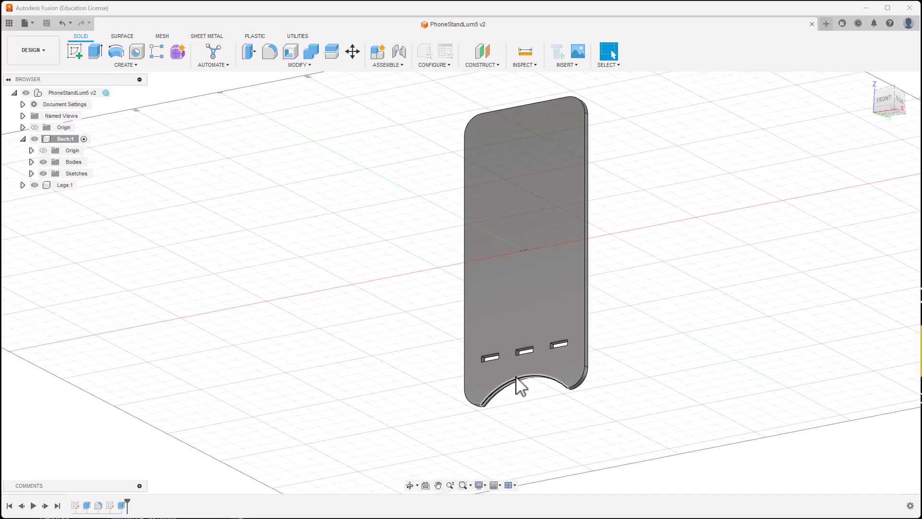
Step: Collapse Back:1 and make Legs:1 the active component
{"action": "left_click", "coordinate": [22, 139]}
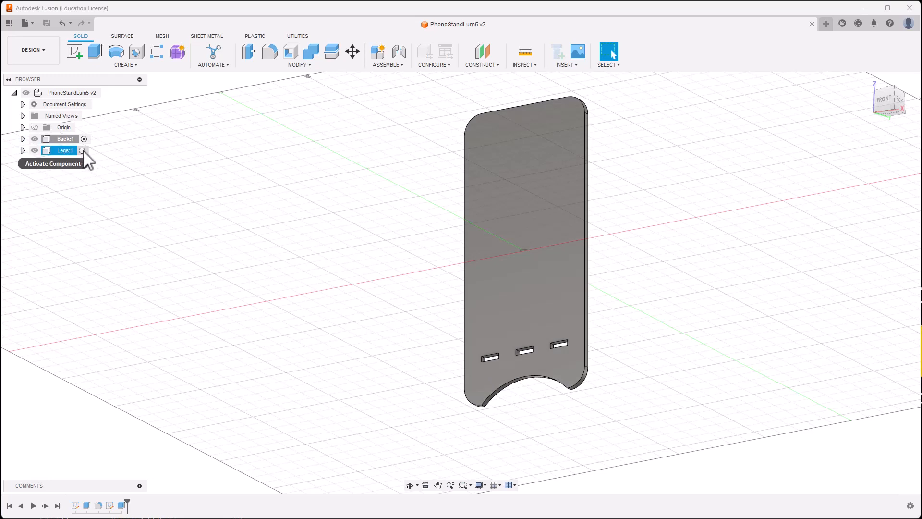
{"action": "left_click", "coordinate": [83, 151]}
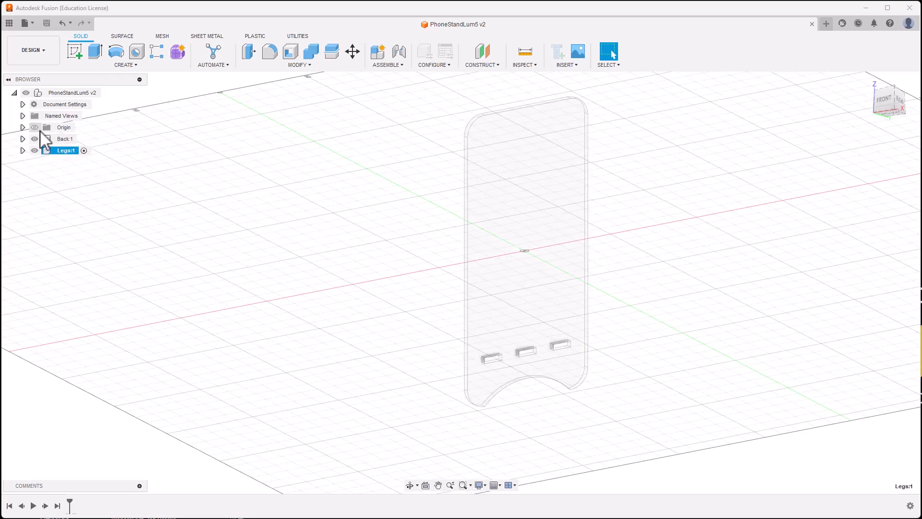
{"action": "left_click", "coordinate": [82, 139]}
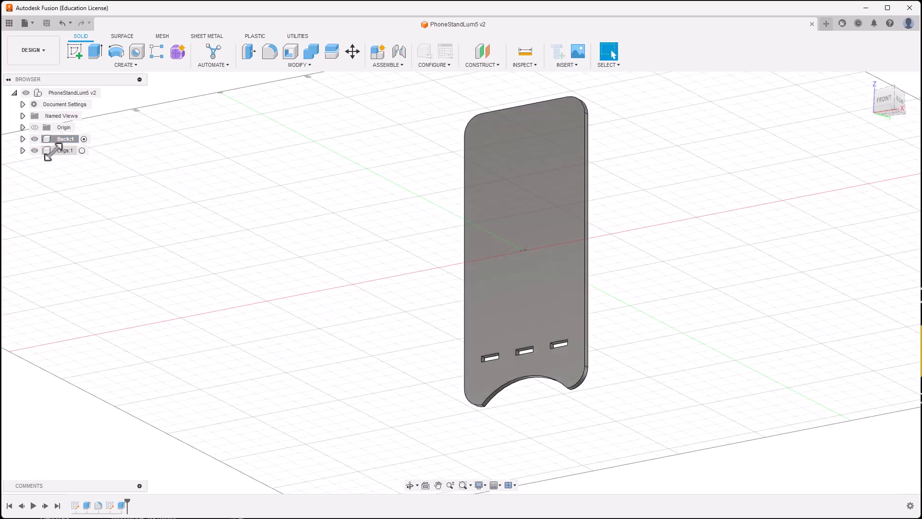
{"action": "left_click", "coordinate": [84, 151]}
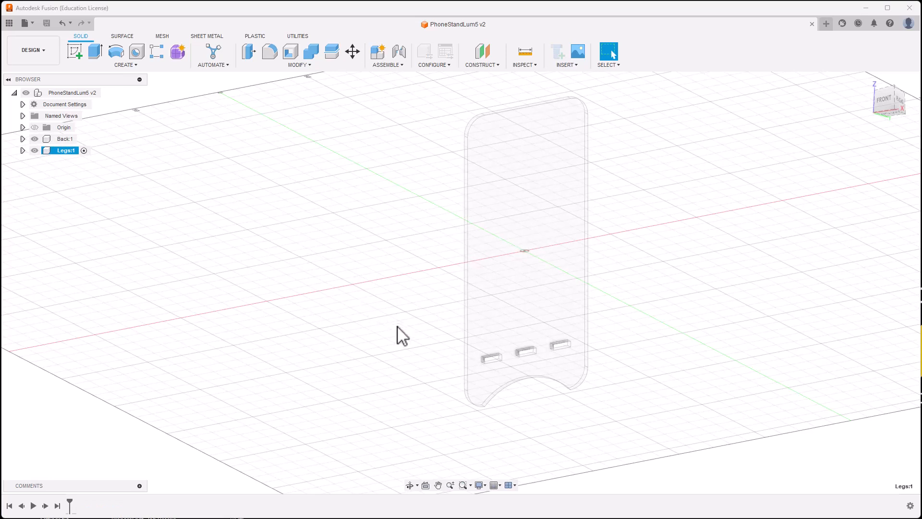
Step: Orbit to view the plate from behind and start a new sketch in Legs
{"action": "left_click", "coordinate": [883, 99]}
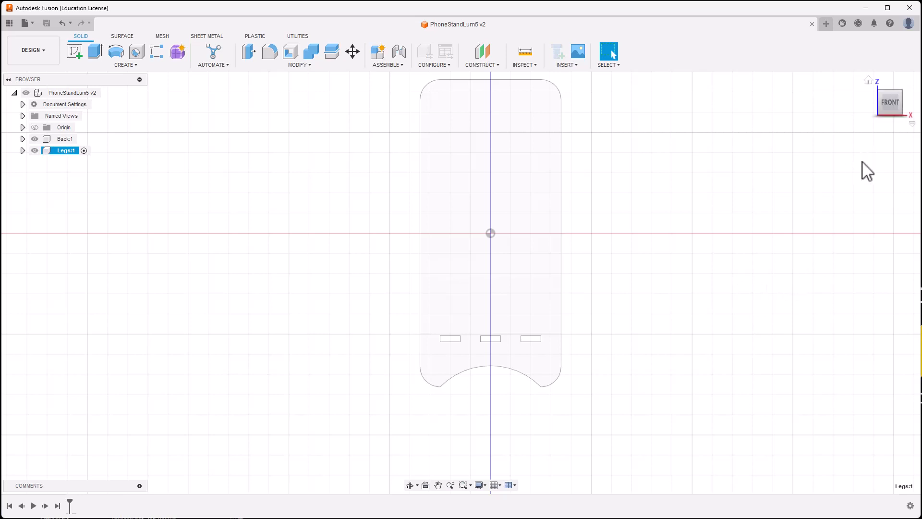
{"action": "left_click_drag", "start_coordinate": [891, 115], "coordinate": [859, 210]}
{"action": "middle_click_drag", "start_coordinate": [875, 216], "coordinate": [801, 231], "text": "shift"}
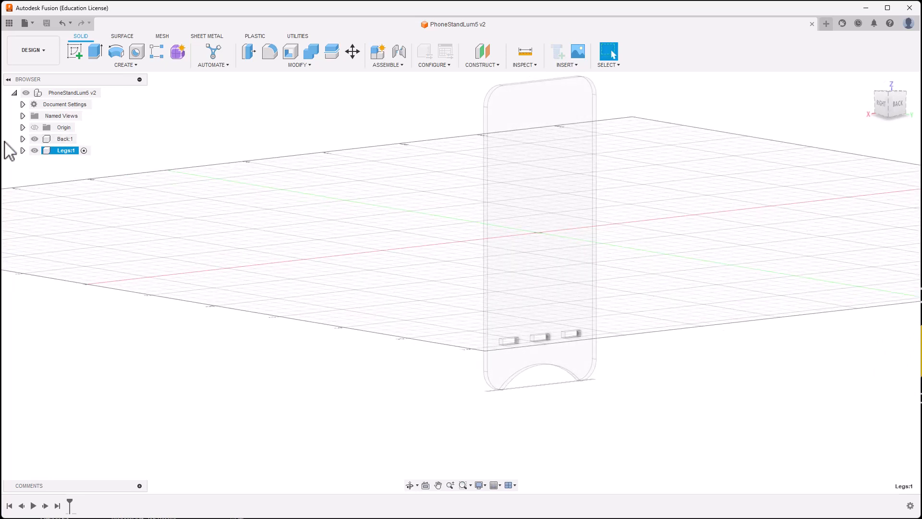
{"action": "left_click", "coordinate": [71, 49]}
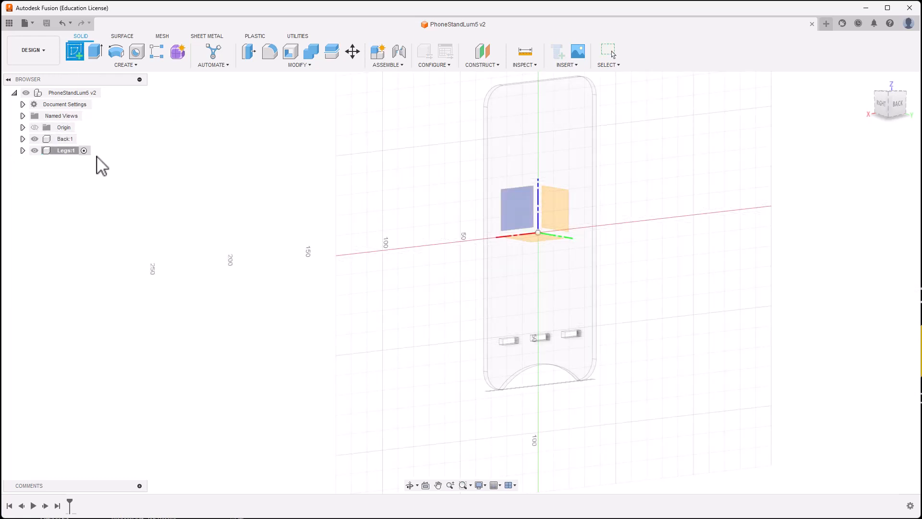
{"action": "key", "text": "Escape"}
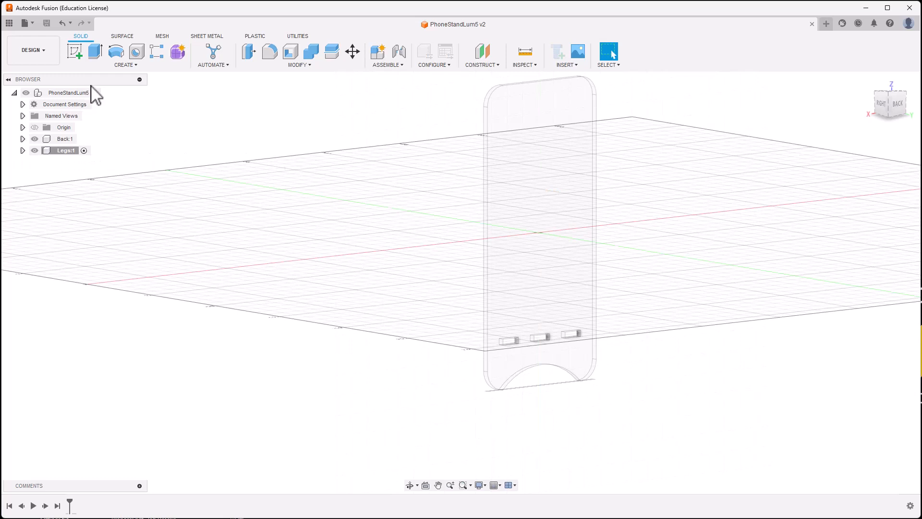
{"action": "left_click", "coordinate": [85, 151]}
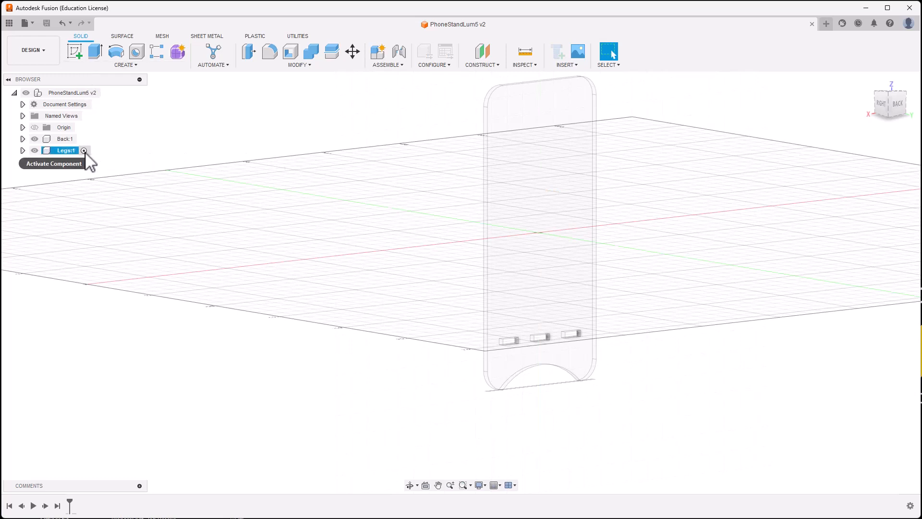
{"action": "left_click", "coordinate": [75, 49]}
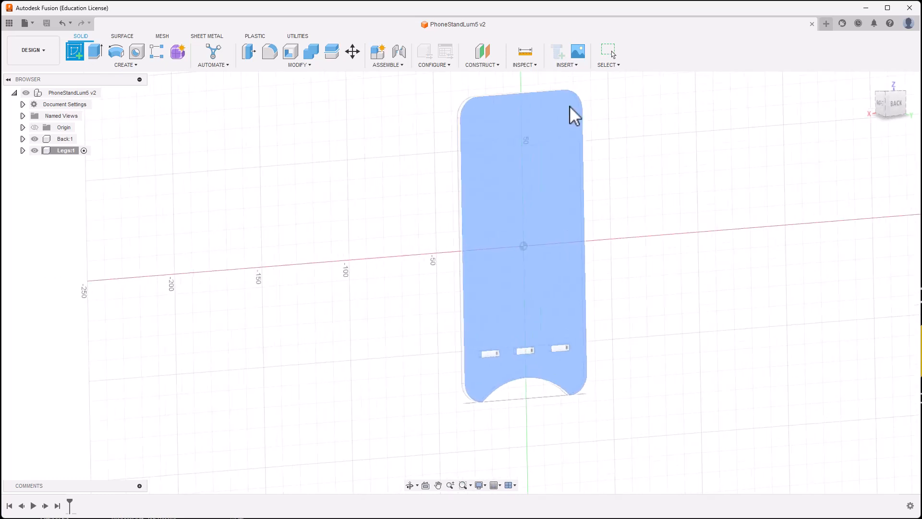
Step: Sketch on the back plate's face a two-point rectangle spanning its full 70 mm width
{"action": "left_click", "coordinate": [570, 108]}
{"action": "middle_click_drag", "start_coordinate": [511, 350], "coordinate": [616, 175]}
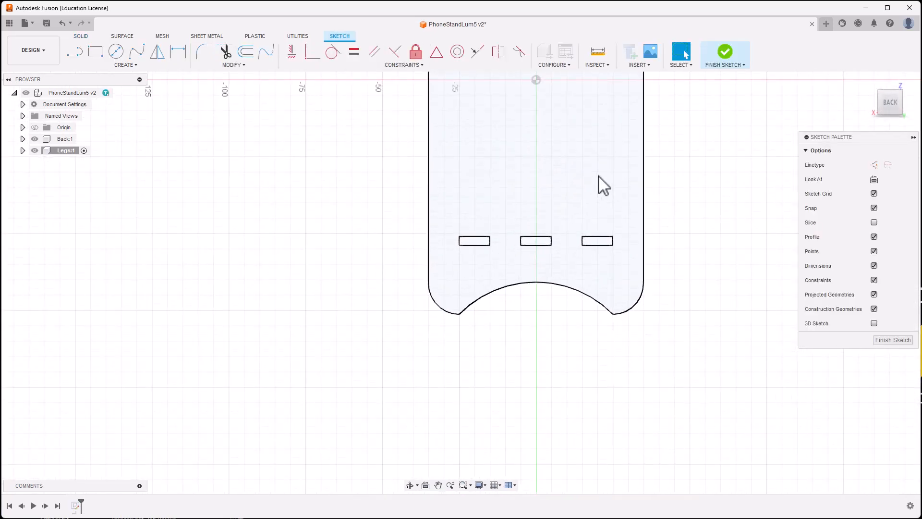
{"action": "left_click", "coordinate": [96, 51]}
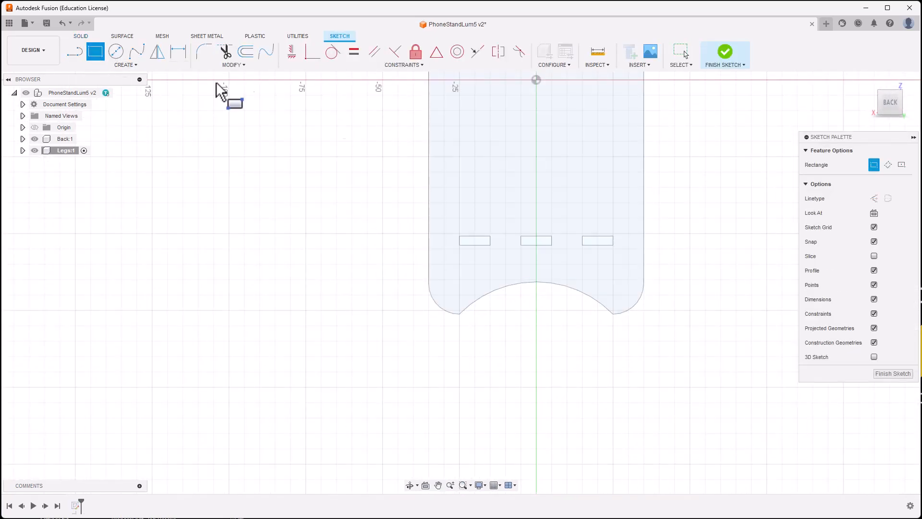
{"action": "left_click", "coordinate": [429, 172]}
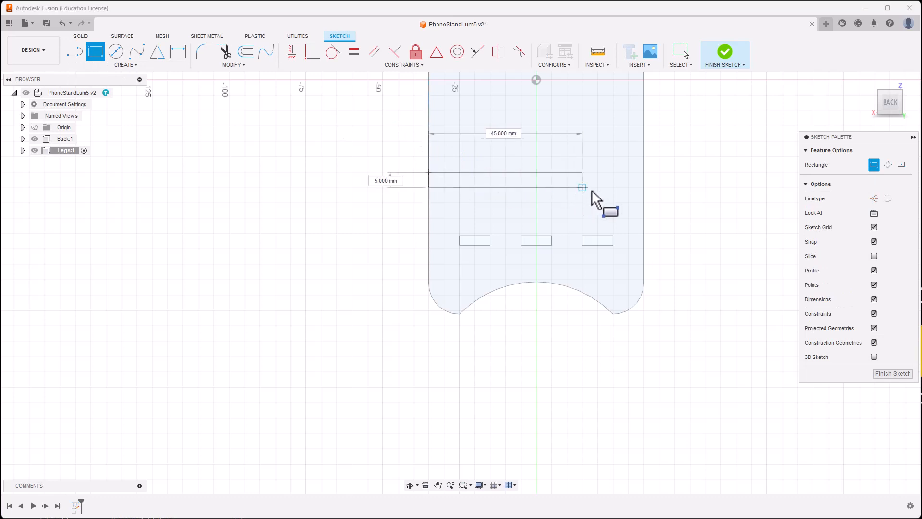
{"action": "left_click", "coordinate": [644, 188]}
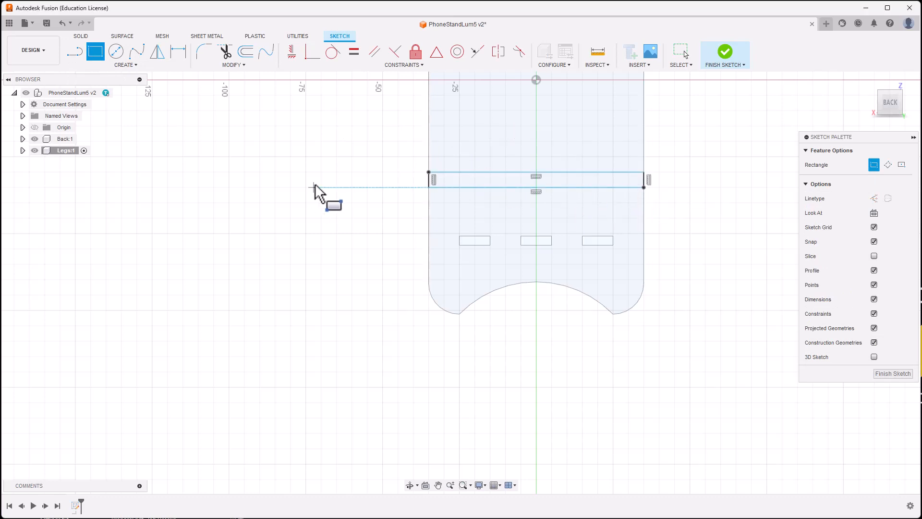
{"action": "scroll", "coordinate": [317, 185], "scroll_direction": "up", "scroll_amount": 2}
{"action": "scroll", "coordinate": [320, 193], "scroll_direction": "down", "scroll_amount": 1}
{"action": "key", "text": "Escape"}
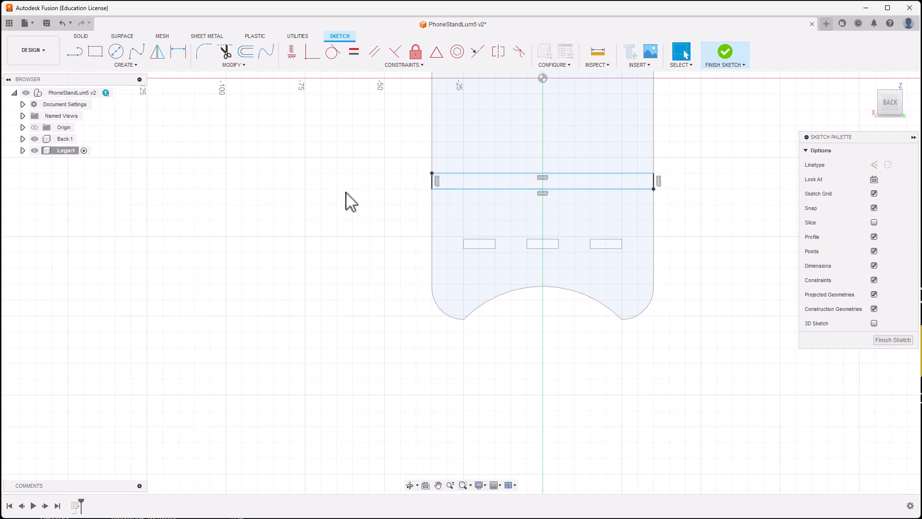
Step: Dimension the rectangle's height to the thickness parameter (3.00 mm)
{"action": "key", "text": "d"}
{"action": "left_click", "coordinate": [431, 181]}
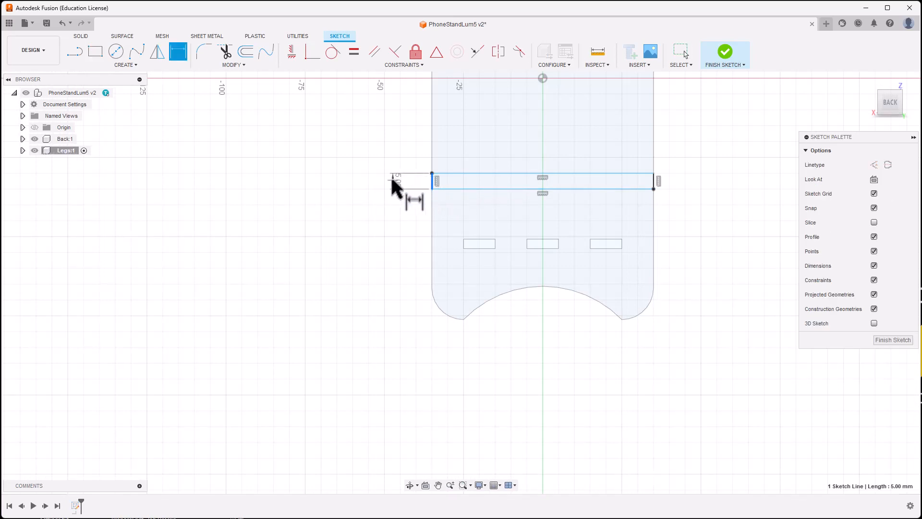
{"action": "left_click", "coordinate": [393, 182]}
{"action": "type", "text": "t"}
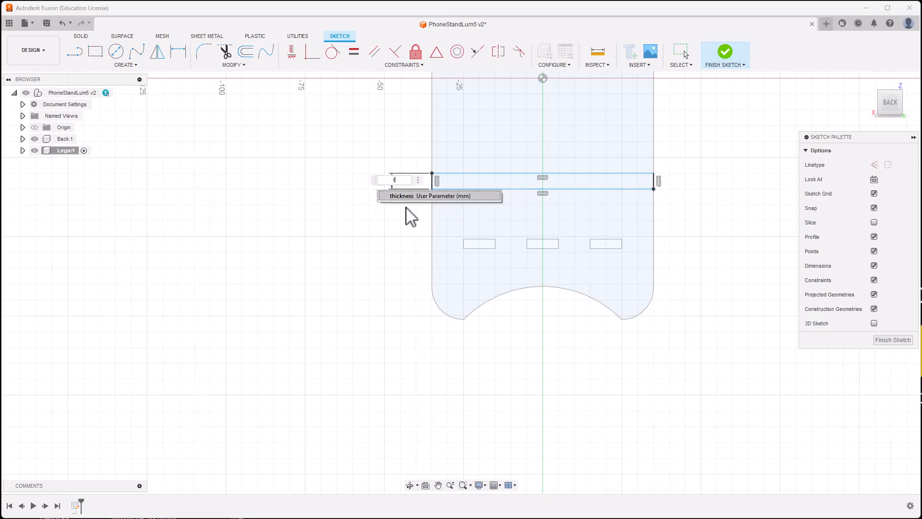
{"action": "key", "text": "Return"}
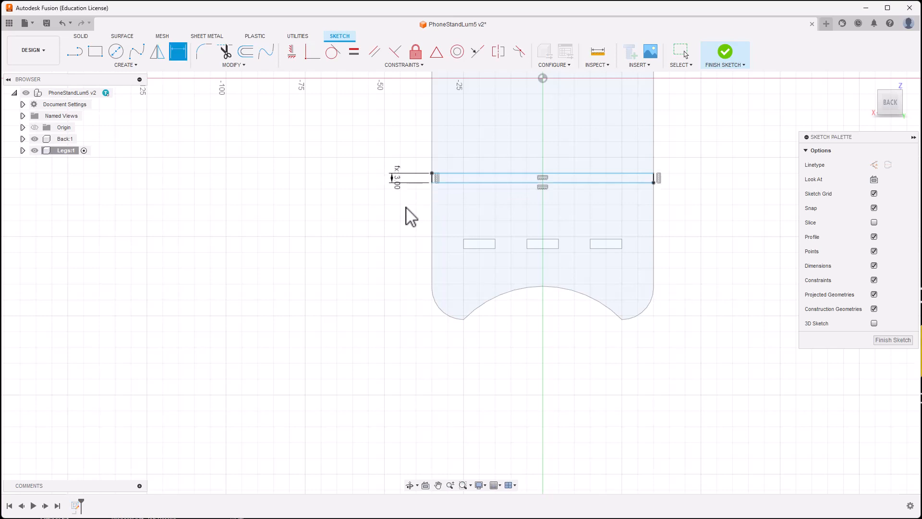
{"action": "key", "text": "Return"}
{"action": "scroll", "coordinate": [341, 194], "scroll_direction": "up", "scroll_amount": 1}
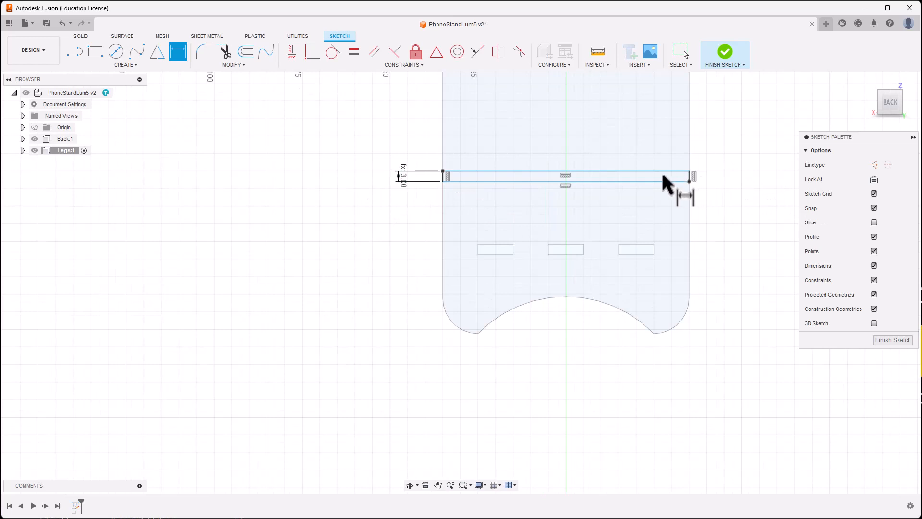
{"action": "key", "text": "Escape"}
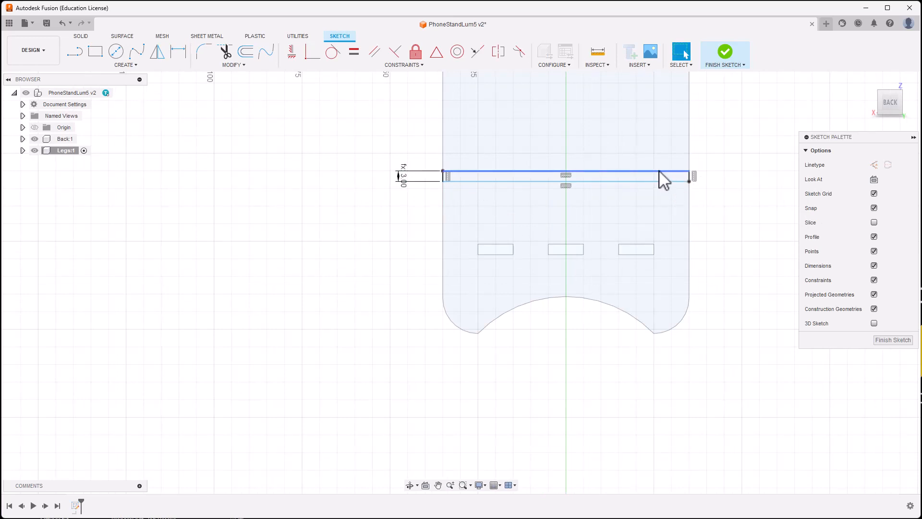
{"action": "mouse_move", "coordinate": [660, 171]}
{"action": "left_mouse_down"}
{"action": "mouse_move", "coordinate": [661, 208]}
{"action": "mouse_move", "coordinate": [655, 145]}
{"action": "mouse_move", "coordinate": [662, 192]}
{"action": "mouse_move", "coordinate": [654, 181]}
{"action": "mouse_move", "coordinate": [636, 202]}
{"action": "mouse_move", "coordinate": [630, 163]}
{"action": "mouse_move", "coordinate": [633, 174]}
{"action": "left_mouse_up"}
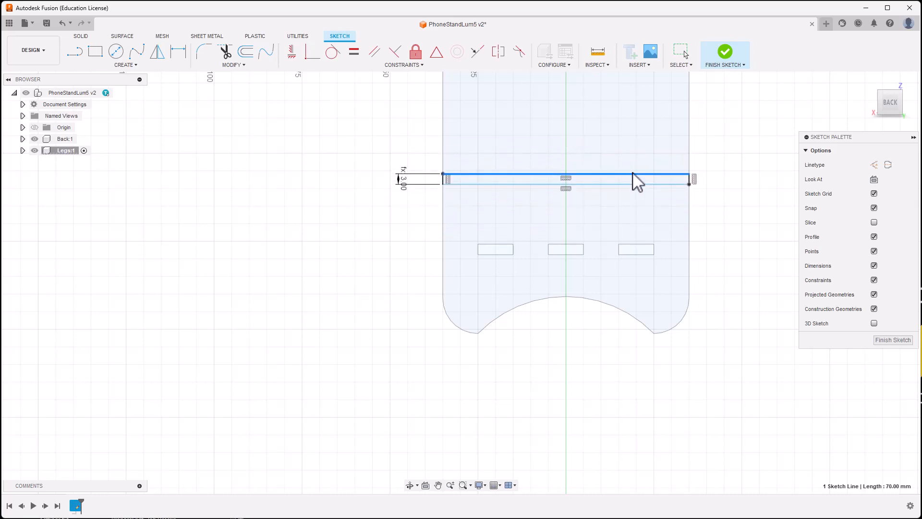
{"action": "left_click", "coordinate": [368, 283]}
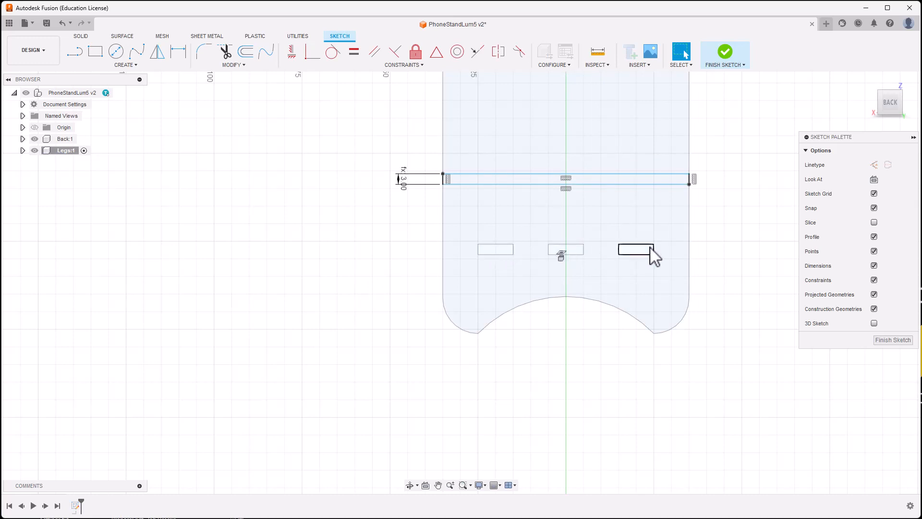
Step: Apply a Midpoint constraint so the 70 mm strip's top line is centred on the slot rectangles
{"action": "left_click", "coordinate": [474, 52]}
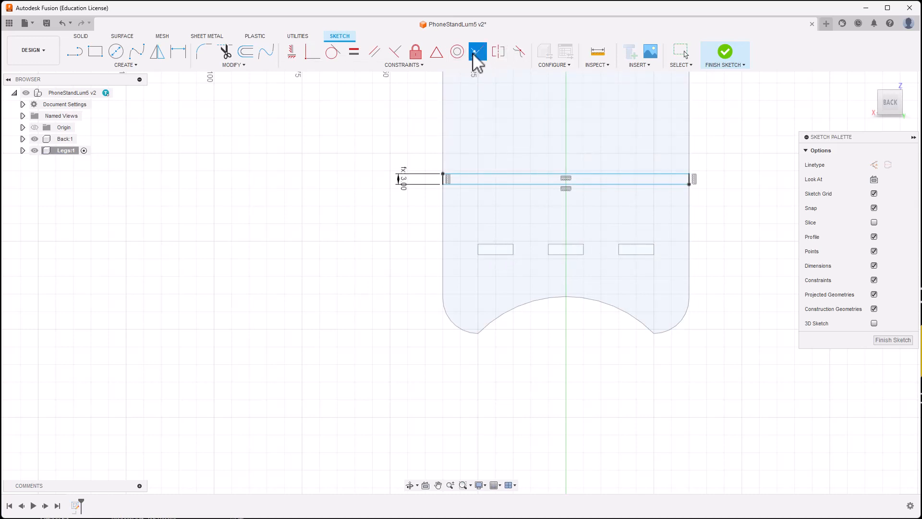
{"action": "left_click", "coordinate": [489, 173]}
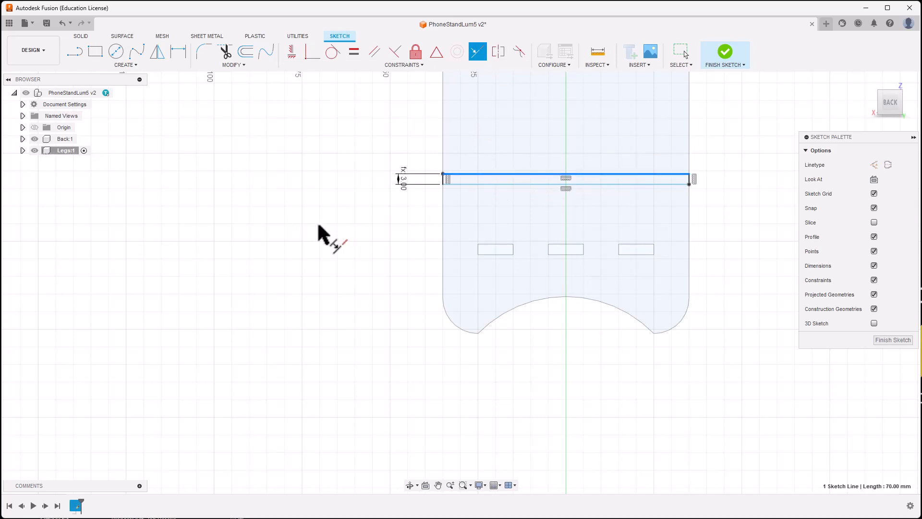
{"action": "key", "text": "Escape"}
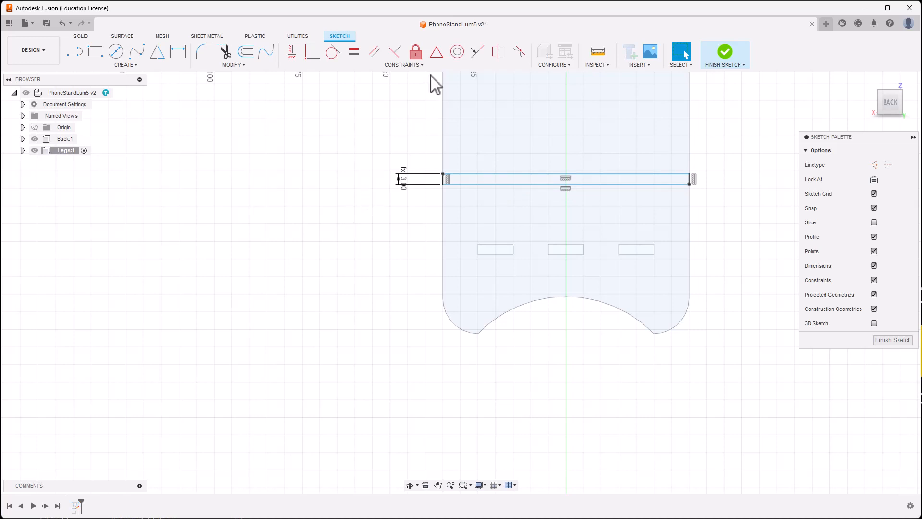
{"action": "left_click", "coordinate": [477, 52]}
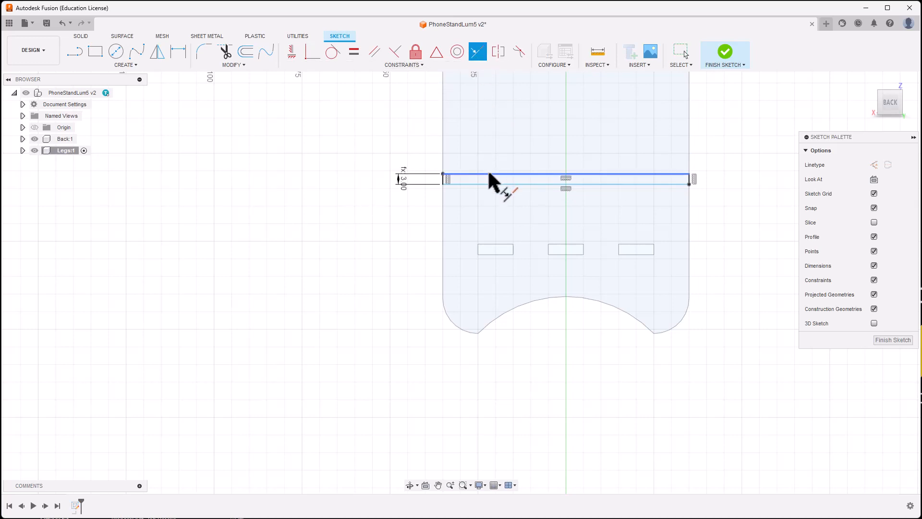
{"action": "left_click", "coordinate": [488, 173]}
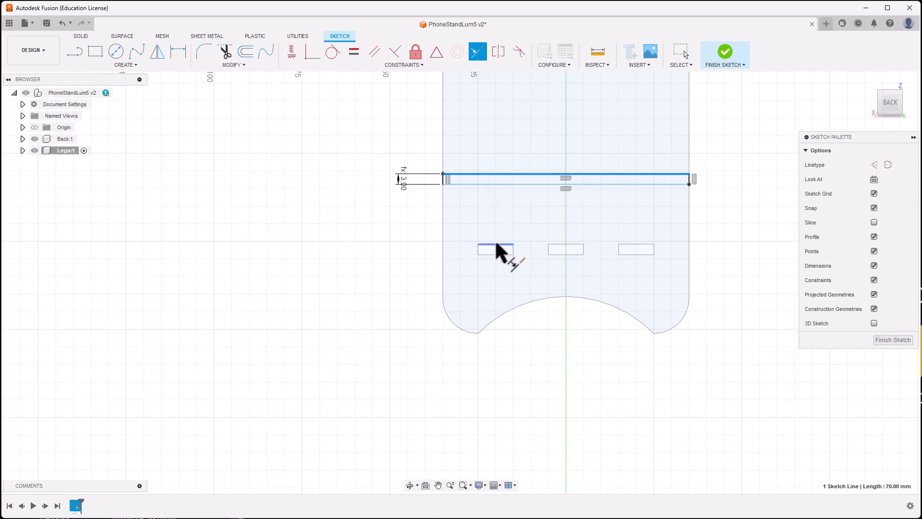
{"action": "left_click", "coordinate": [628, 245]}
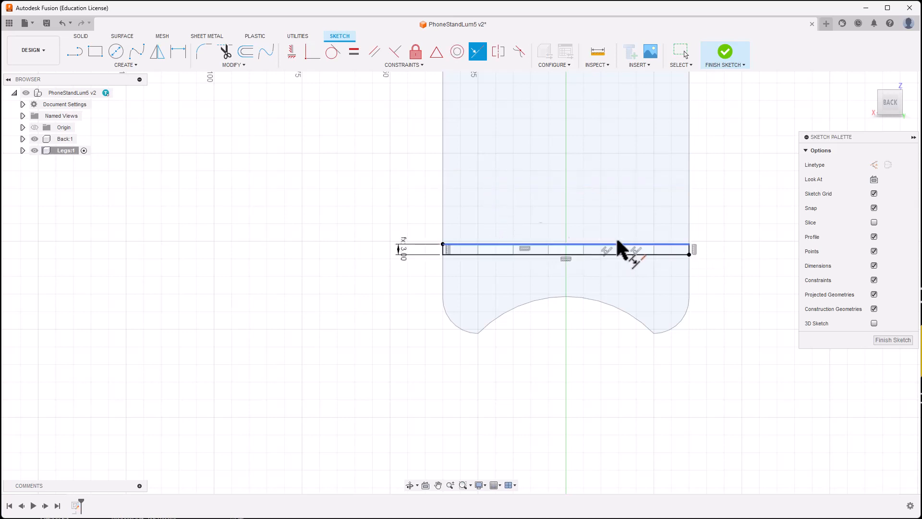
Step: Expand Legs:1 > Sketches in the browser and finish Sketch1
{"action": "left_click", "coordinate": [23, 151]}
{"action": "left_click", "coordinate": [31, 174]}
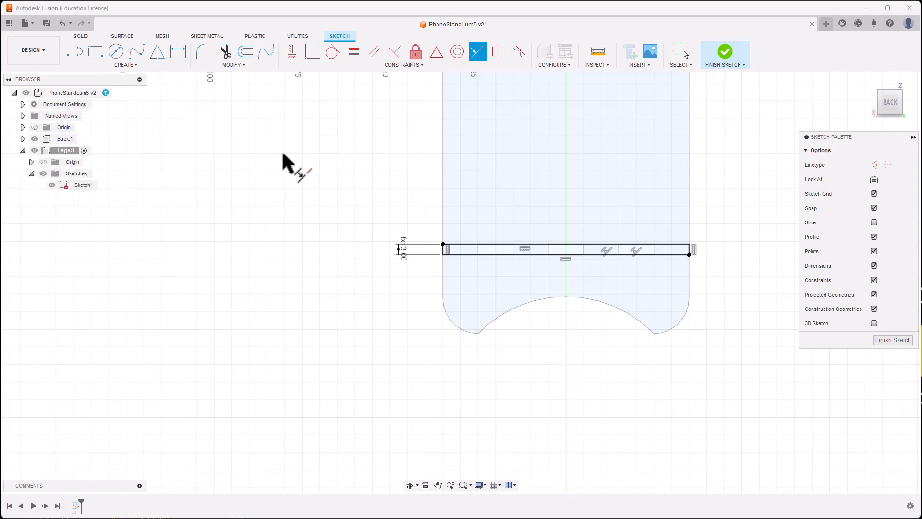
{"action": "left_click", "coordinate": [724, 50]}
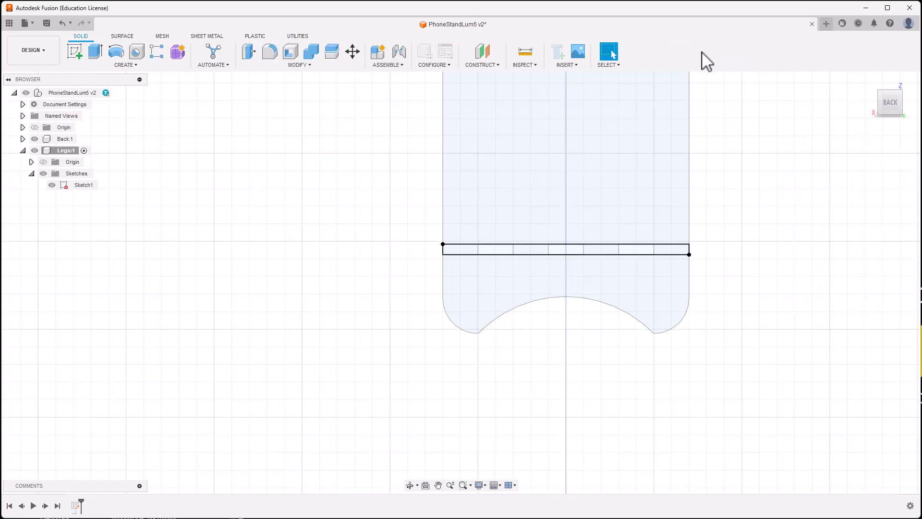
Step: Extrude all seven strip profiles 60 mm as a New Body to form the base plate
{"action": "middle_click_drag", "start_coordinate": [265, 222], "coordinate": [299, 227], "text": "shift"}
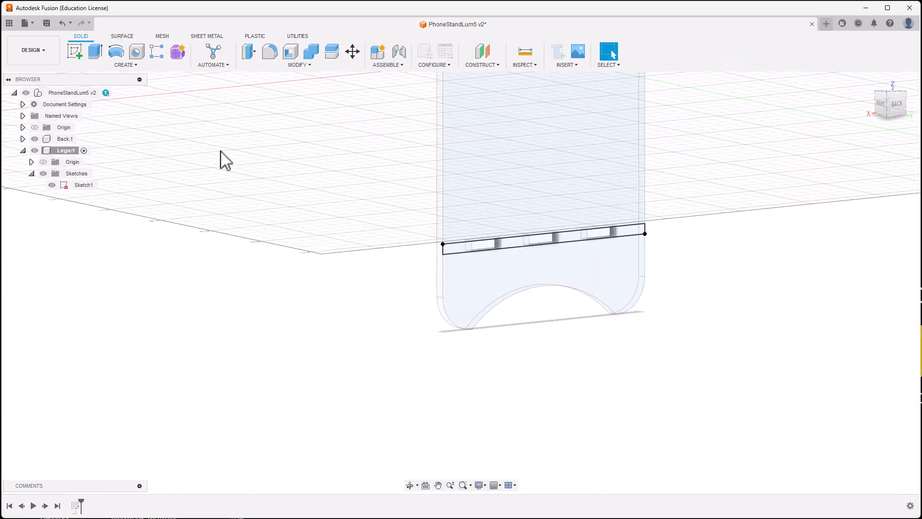
{"action": "left_click", "coordinate": [95, 51]}
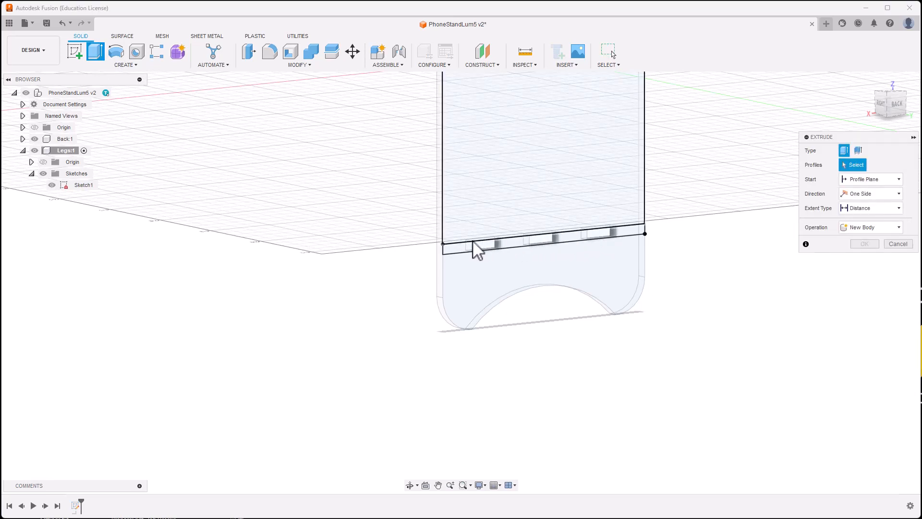
{"action": "left_click", "coordinate": [460, 250]}
{"action": "left_click", "coordinate": [486, 244]}
{"action": "left_click", "coordinate": [512, 241]}
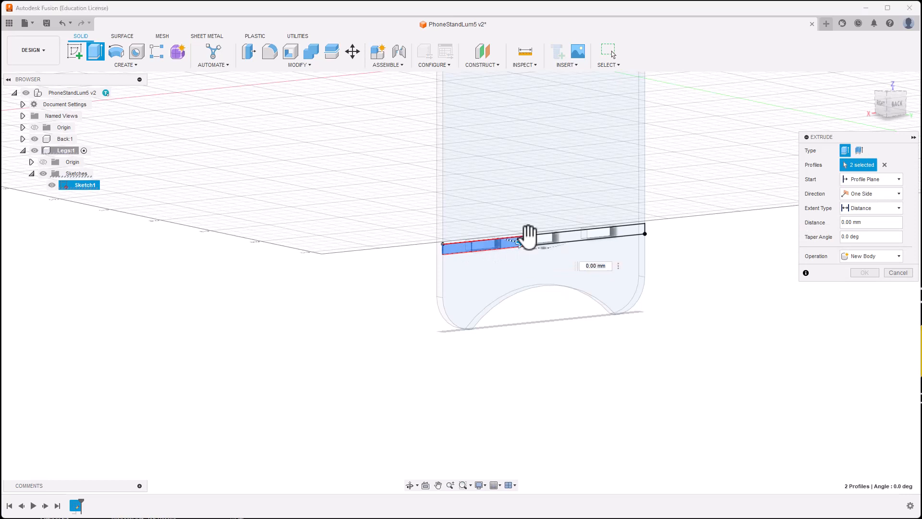
{"action": "left_click", "coordinate": [538, 238]}
{"action": "left_click", "coordinate": [574, 240]}
{"action": "left_click", "coordinate": [603, 237]}
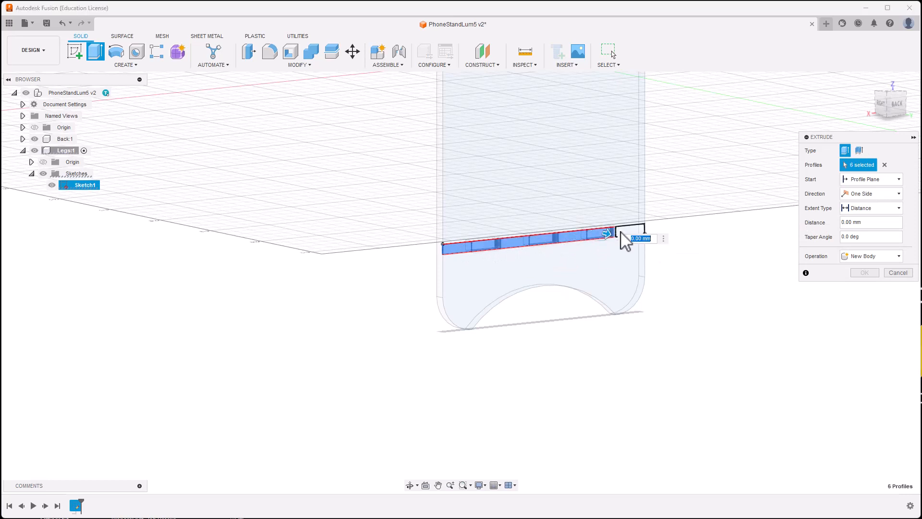
{"action": "left_click", "coordinate": [624, 234]}
{"action": "type", "text": "60"}
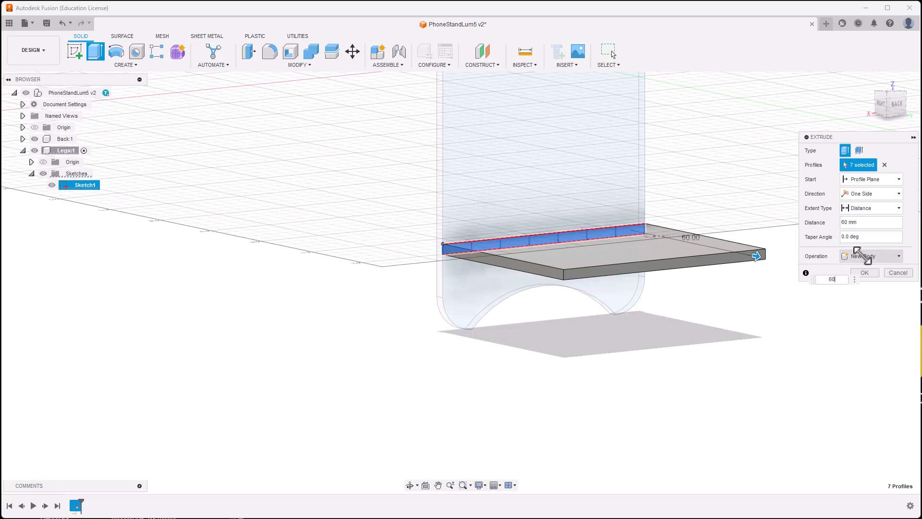
{"action": "left_click", "coordinate": [869, 256]}
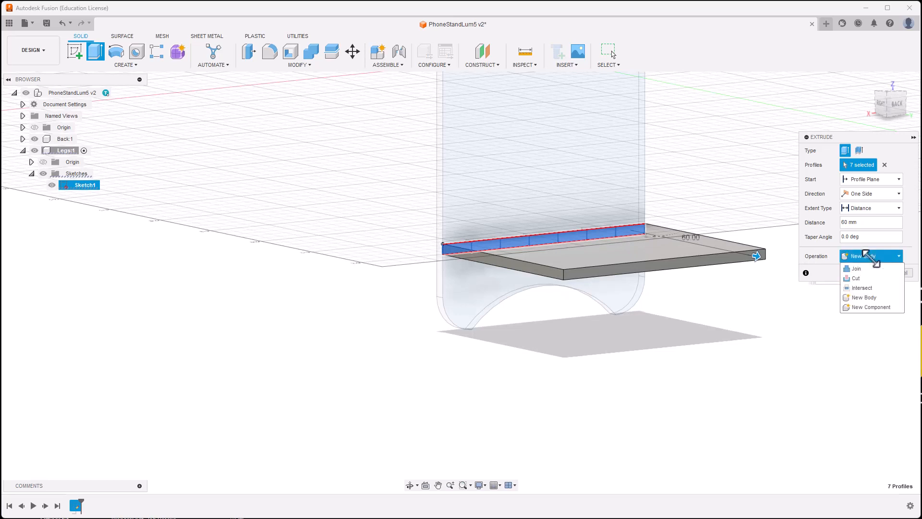
{"action": "left_click", "coordinate": [869, 256]}
{"action": "left_click", "coordinate": [865, 272]}
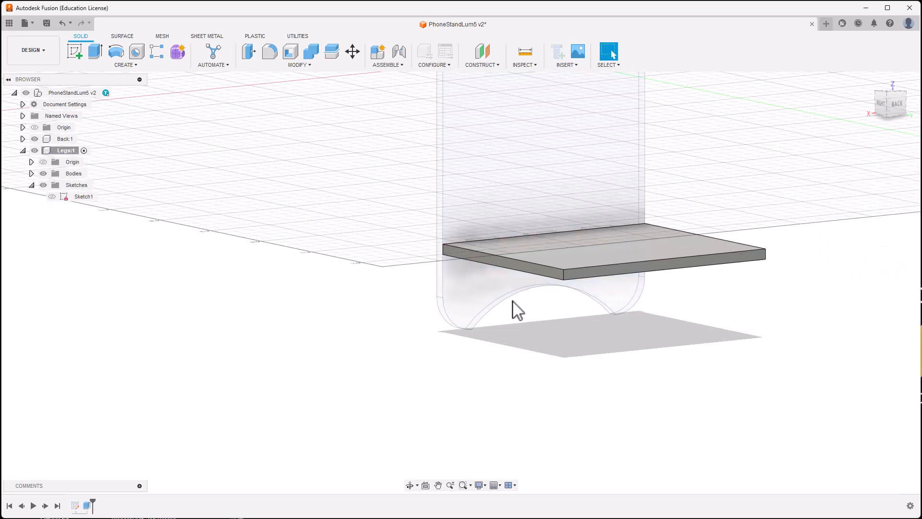
Step: Orbit and zoom around the new plate to inspect where it meets the back plate's slots
{"action": "middle_click_drag", "start_coordinate": [342, 305], "coordinate": [406, 294], "text": "shift"}
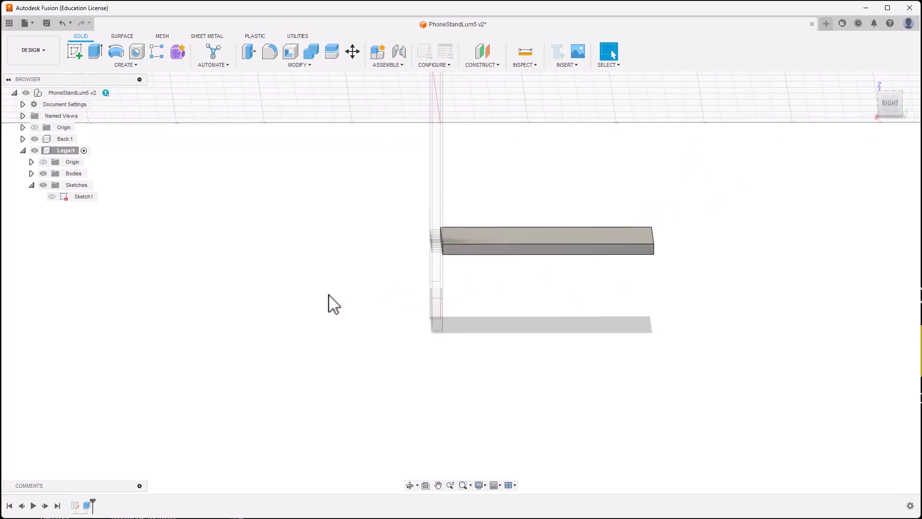
{"action": "middle_click_drag", "start_coordinate": [330, 302], "coordinate": [355, 290], "text": "shift"}
{"action": "middle_click_drag", "start_coordinate": [469, 309], "coordinate": [716, 340]}
{"action": "scroll", "coordinate": [471, 267], "scroll_direction": "up", "scroll_amount": 2}
{"action": "middle_click_drag", "start_coordinate": [471, 267], "coordinate": [274, 237]}
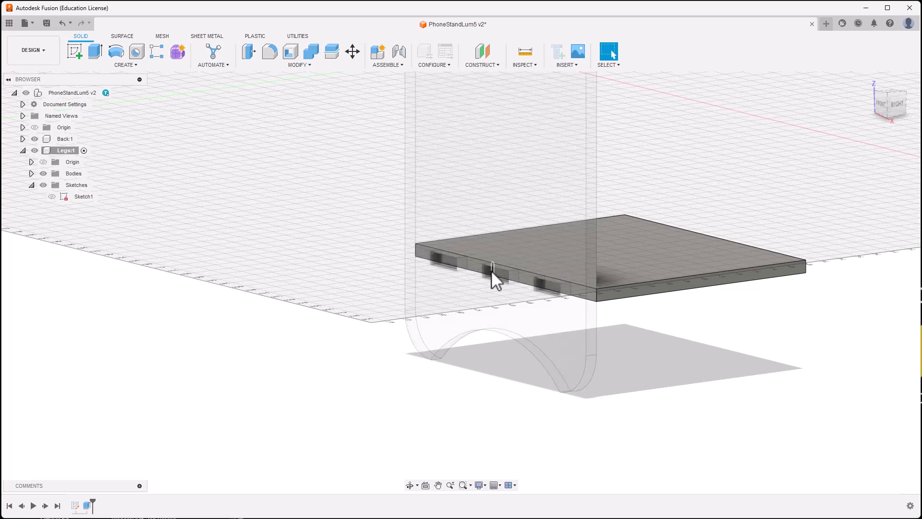
{"action": "scroll", "coordinate": [280, 239], "scroll_direction": "up", "scroll_amount": 2}
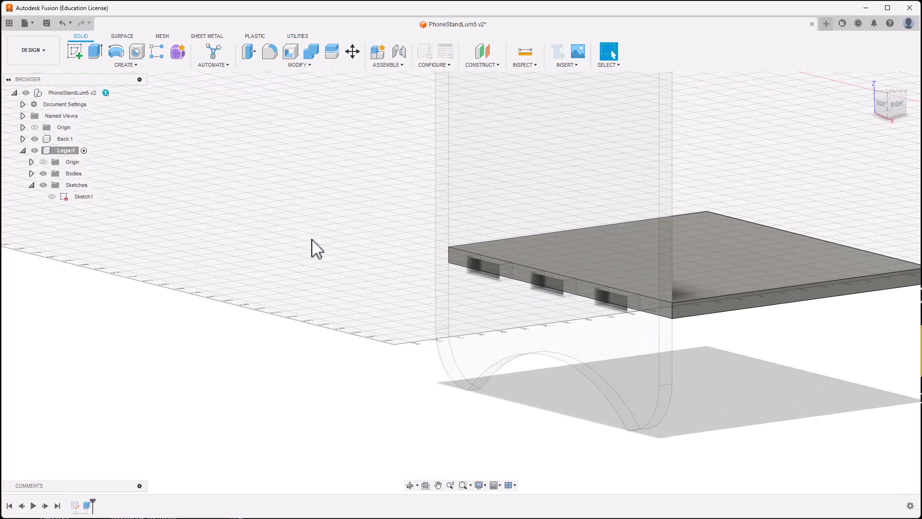
Step: Hide the Back:1 plate, leaving only the Legs slab visible
{"action": "middle_click_drag", "start_coordinate": [317, 249], "coordinate": [315, 227], "text": "shift"}
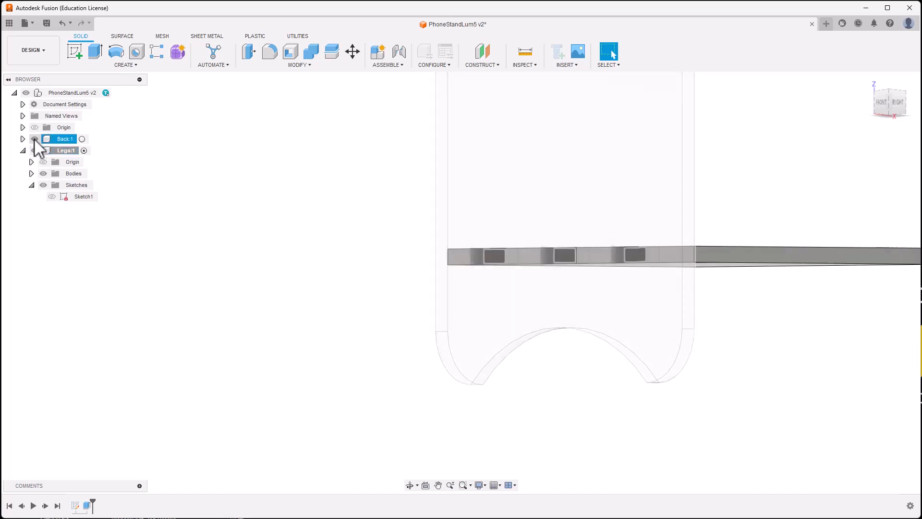
{"action": "left_click", "coordinate": [35, 139]}
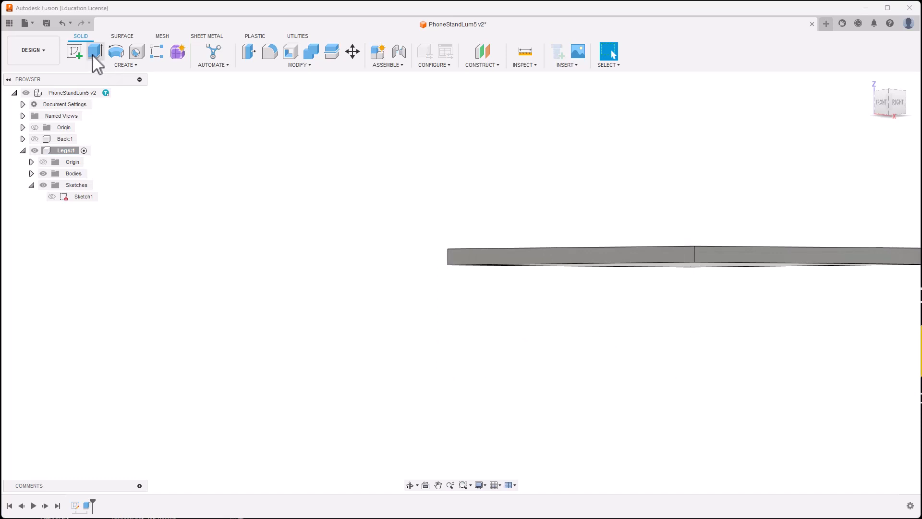
{"action": "left_click", "coordinate": [75, 51]}
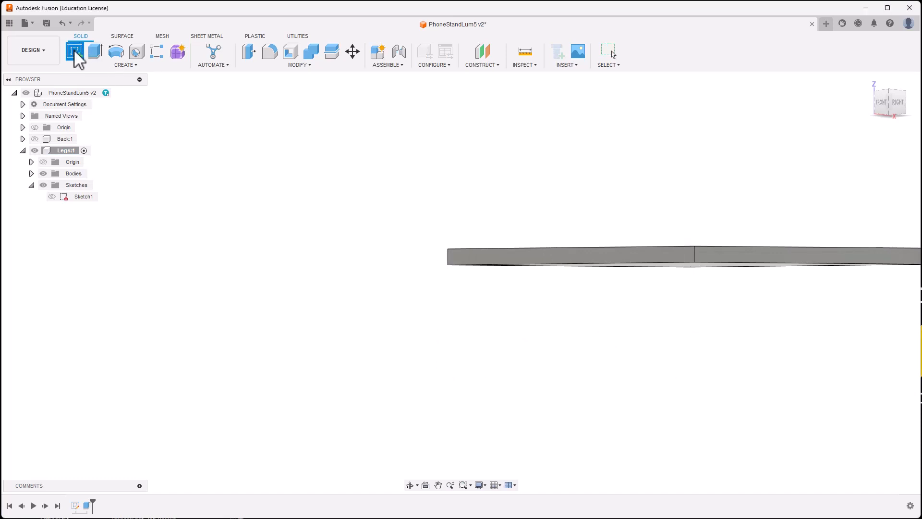
Step: Start Sketch2 on the Legs plate's front face and centre the plate edge in view
{"action": "left_click", "coordinate": [489, 263]}
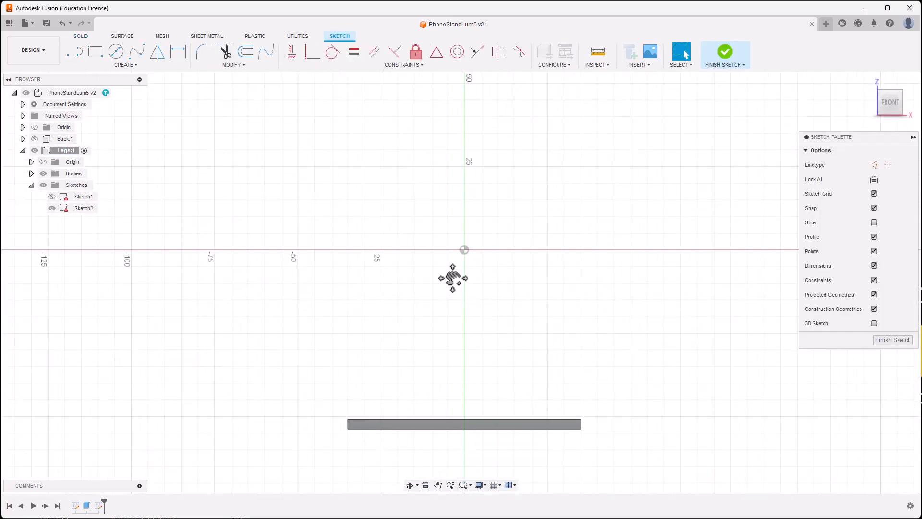
{"action": "middle_click_drag", "start_coordinate": [453, 278], "coordinate": [459, 169]}
{"action": "scroll", "coordinate": [452, 287], "scroll_direction": "up", "scroll_amount": 4}
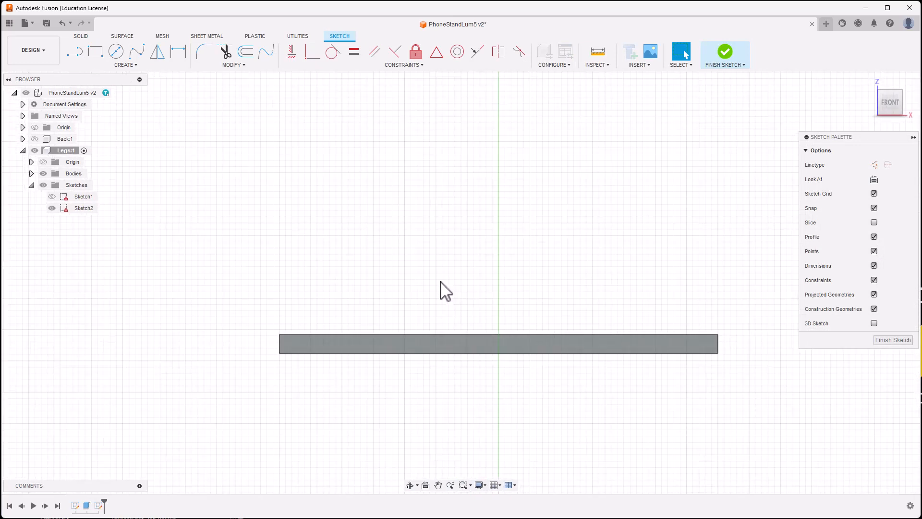
{"action": "middle_click_drag", "start_coordinate": [442, 290], "coordinate": [470, 188]}
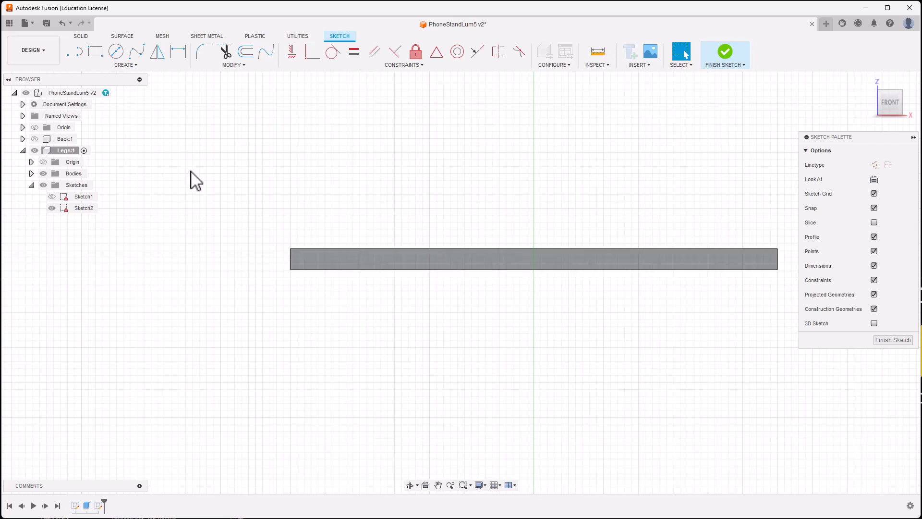
Step: Show the Back:1 plate again and orbit to an angled view
{"action": "left_click", "coordinate": [34, 139]}
{"action": "middle_click_drag", "start_coordinate": [283, 186], "coordinate": [497, 189], "text": "shift"}
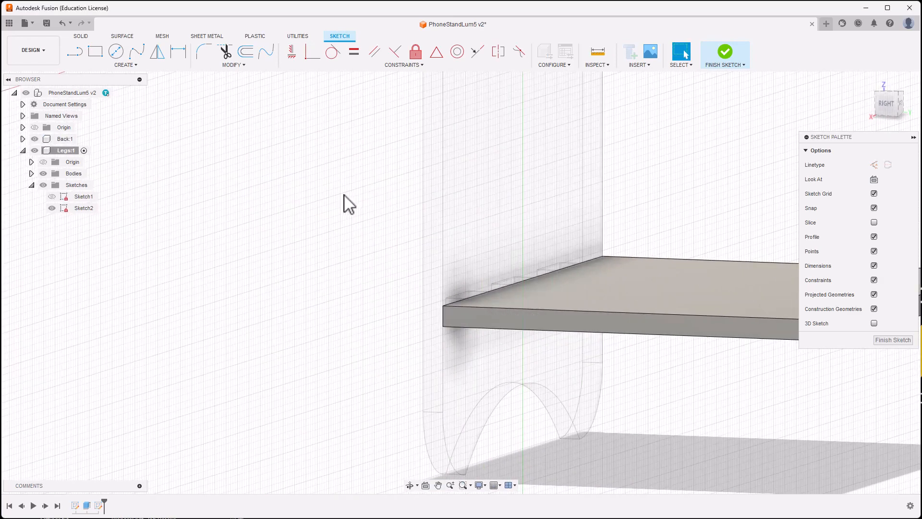
{"action": "middle_click_drag", "start_coordinate": [343, 194], "coordinate": [340, 197], "text": "shift"}
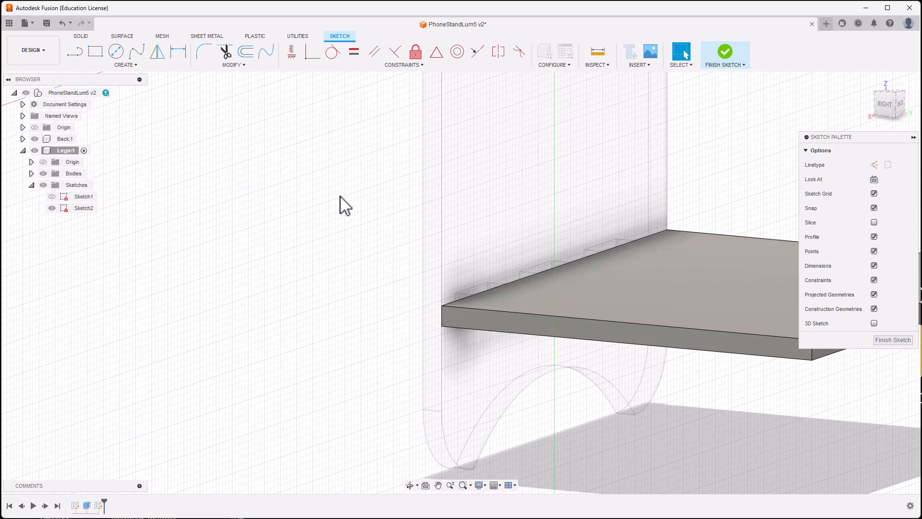
Step: Project the back plate body's slot outlines into Sketch2
{"action": "key", "text": "p"}
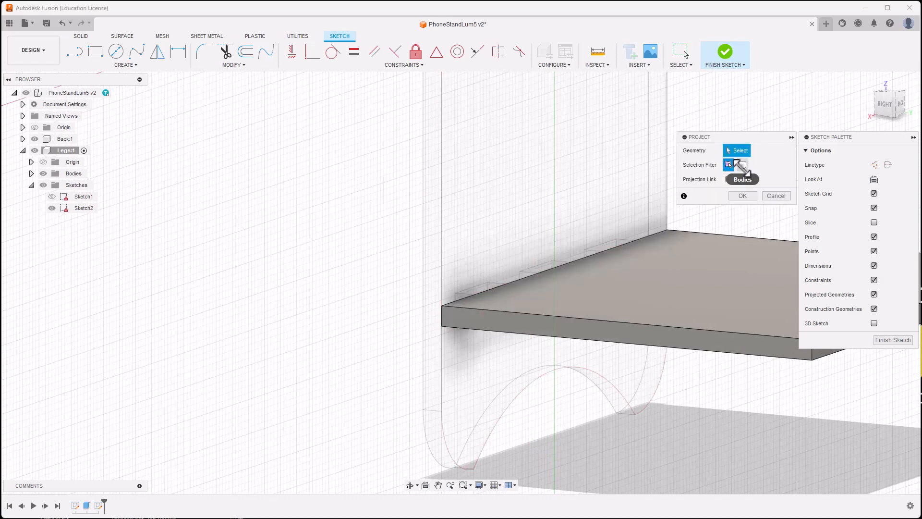
{"action": "left_click", "coordinate": [742, 165]}
{"action": "left_click", "coordinate": [609, 172]}
{"action": "left_click", "coordinate": [536, 174]}
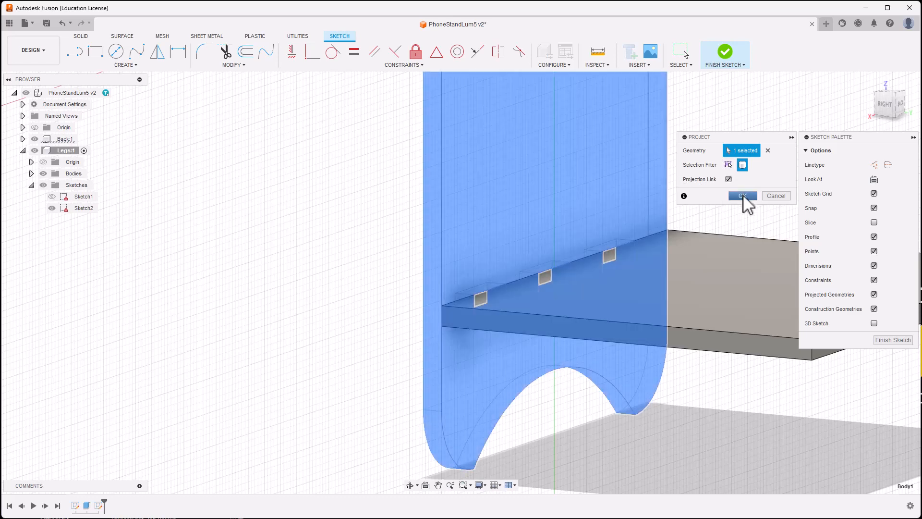
{"action": "mouse_move", "coordinate": [233, 333]}
{"action": "middle_mouse_down", "text": "shift"}
{"action": "mouse_move", "coordinate": [261, 319]}
{"action": "mouse_move", "coordinate": [235, 323]}
{"action": "middle_mouse_up", "text": "shift"}
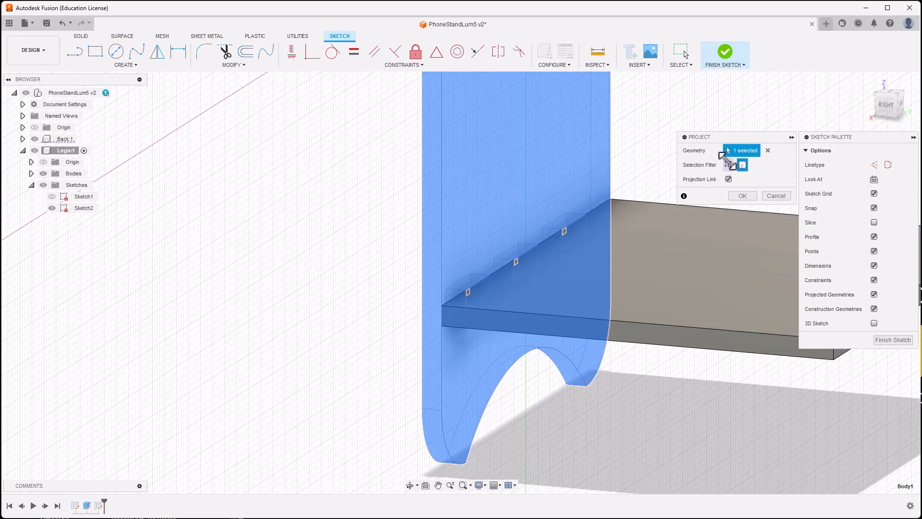
{"action": "key", "text": "Escape"}
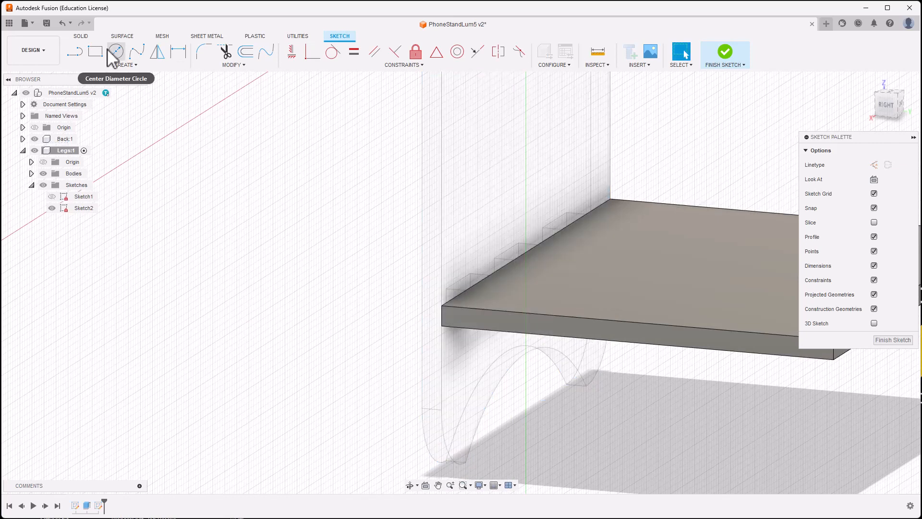
{"action": "key", "text": "p"}
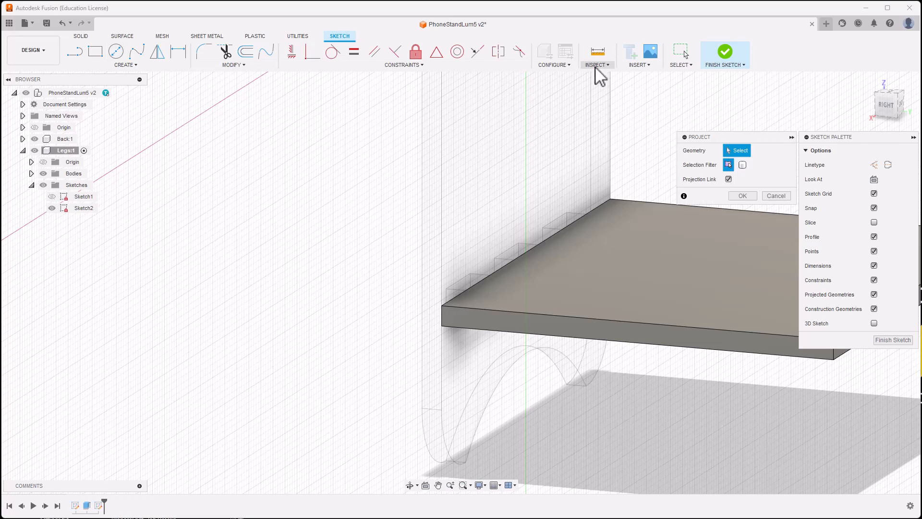
{"action": "left_click", "coordinate": [126, 65]}
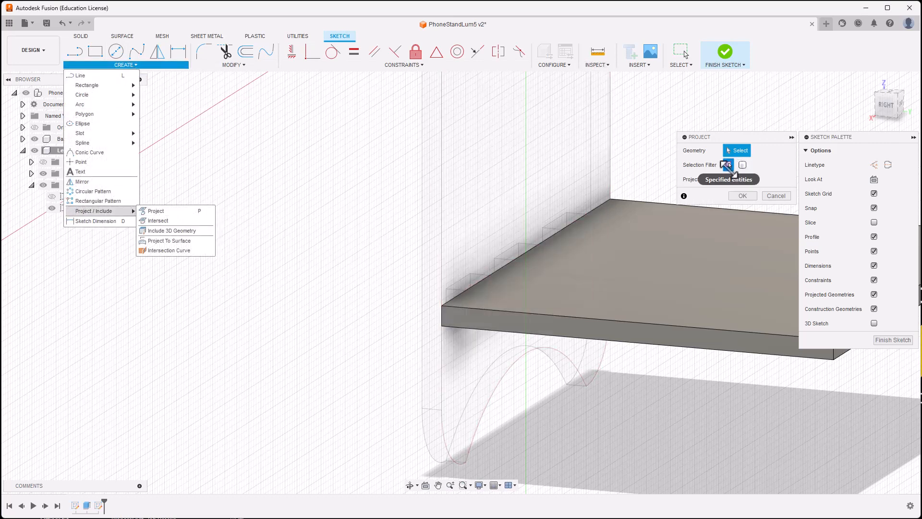
{"action": "left_click", "coordinate": [743, 165]}
{"action": "left_click", "coordinate": [575, 159]}
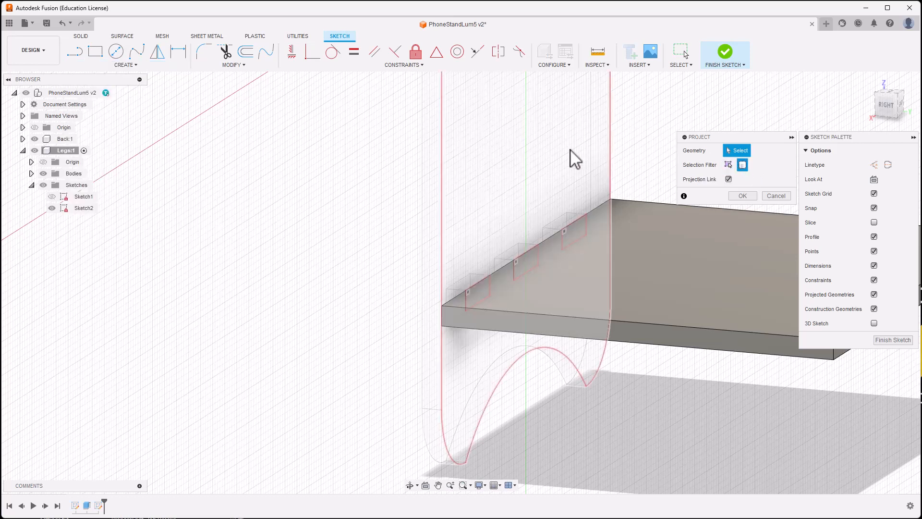
{"action": "left_click", "coordinate": [543, 154]}
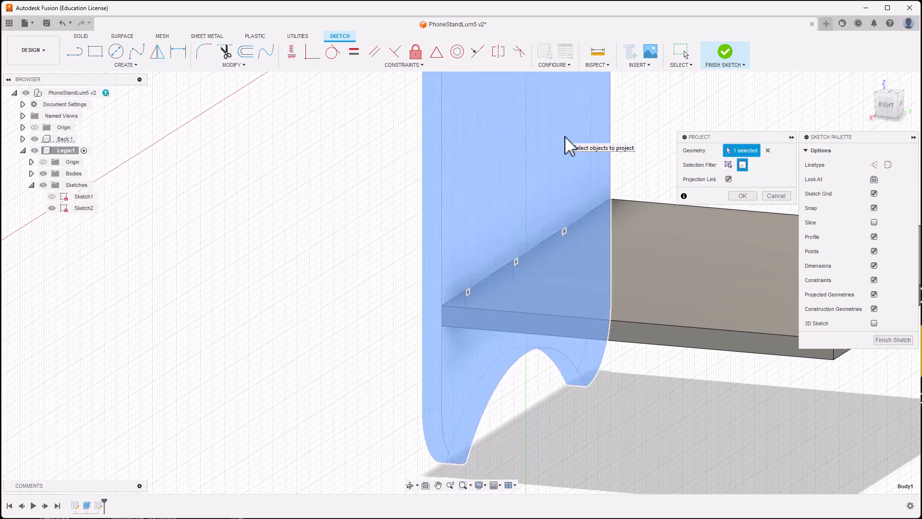
{"action": "left_click", "coordinate": [744, 197]}
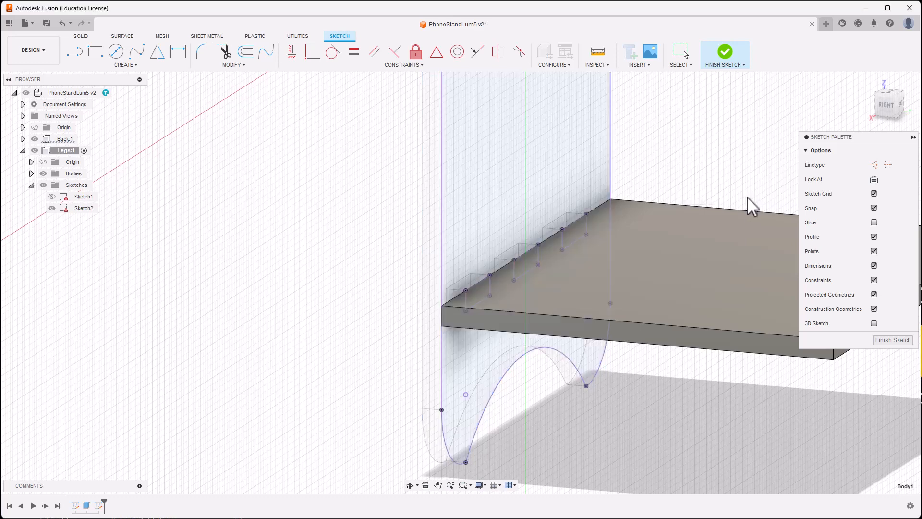
Step: Hide the Back body and turn the view to face the projected slot outlines
{"action": "mouse_move", "coordinate": [370, 237]}
{"action": "middle_mouse_down", "text": "shift"}
{"action": "mouse_move", "coordinate": [350, 226]}
{"action": "mouse_move", "coordinate": [370, 222]}
{"action": "middle_mouse_up", "text": "shift"}
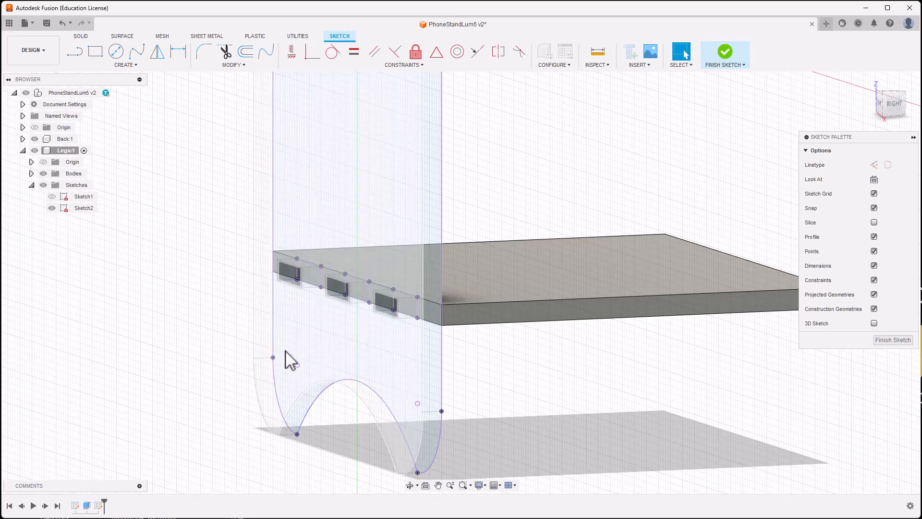
{"action": "middle_click_drag", "start_coordinate": [227, 216], "coordinate": [391, 208]}
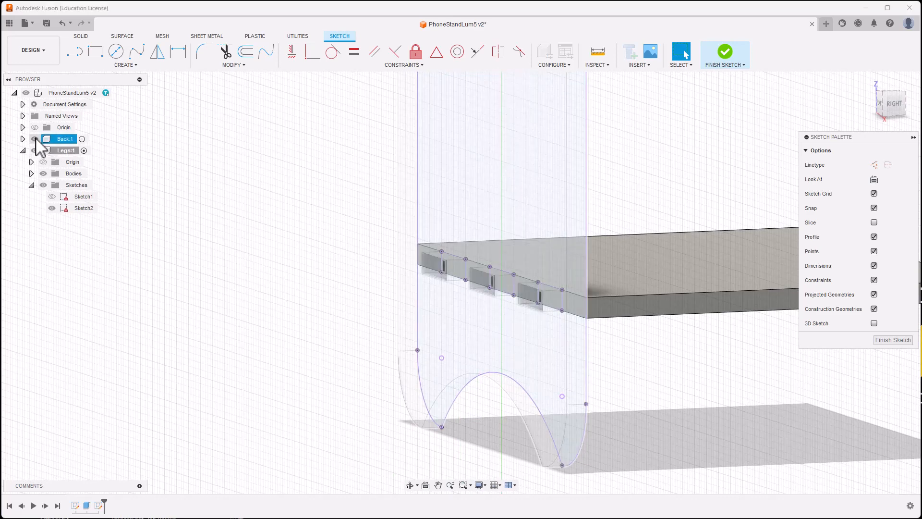
{"action": "left_click", "coordinate": [35, 139]}
{"action": "mouse_move", "coordinate": [294, 241]}
{"action": "middle_mouse_down", "text": "shift"}
{"action": "mouse_move", "coordinate": [293, 224]}
{"action": "mouse_move", "coordinate": [180, 241]}
{"action": "middle_mouse_up", "text": "shift"}
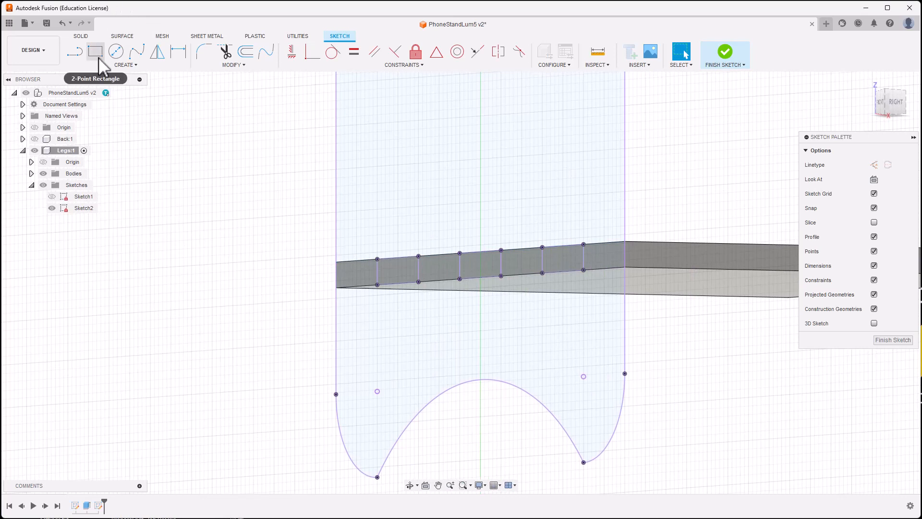
Step: Finish Sketch2 and extrude the two outer slot profiles 20 mm, joined to the Legs plate
{"action": "left_click", "coordinate": [726, 54]}
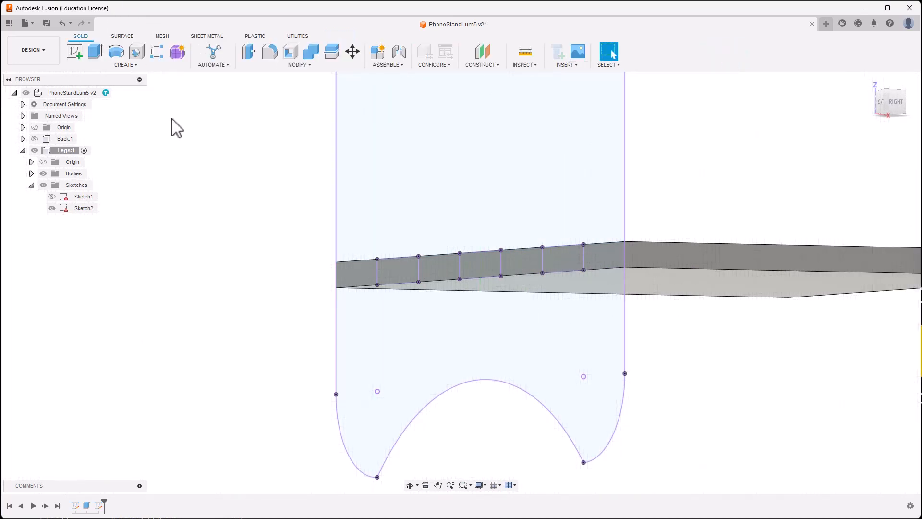
{"action": "left_click", "coordinate": [98, 53]}
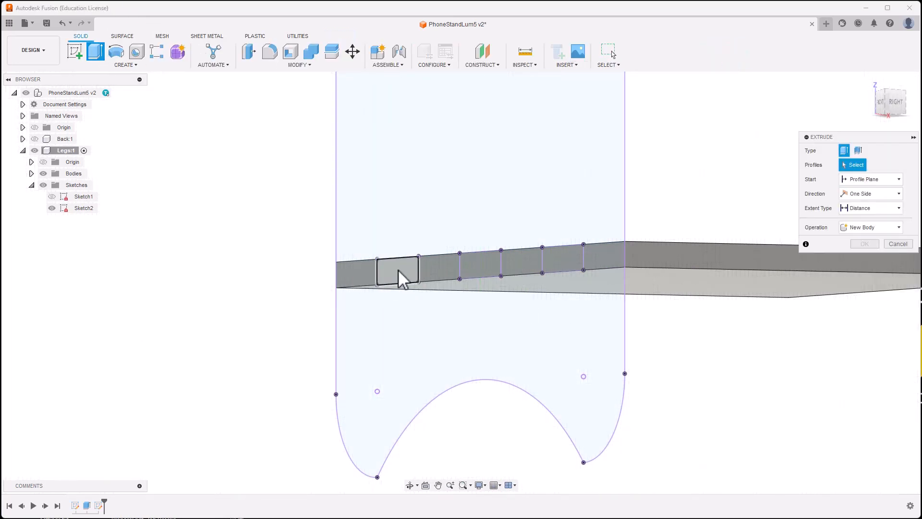
{"action": "left_click", "coordinate": [401, 272]}
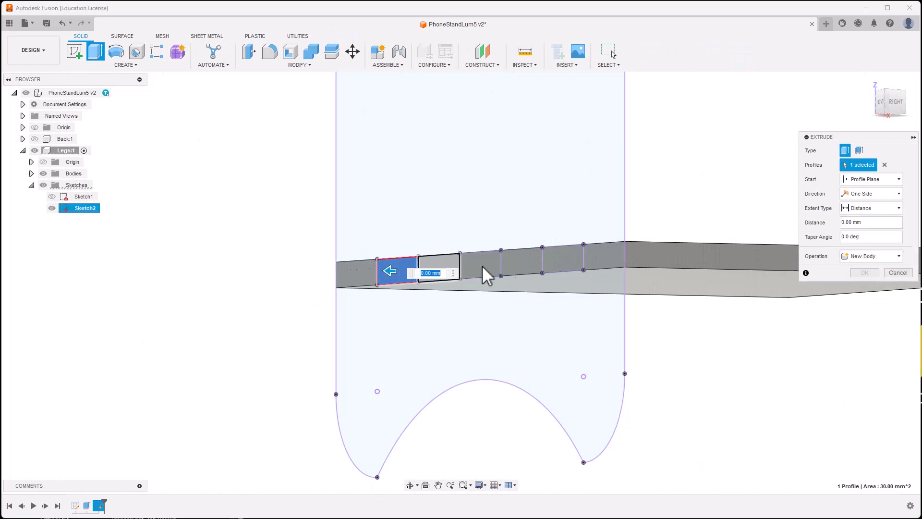
{"action": "left_click", "coordinate": [560, 267]}
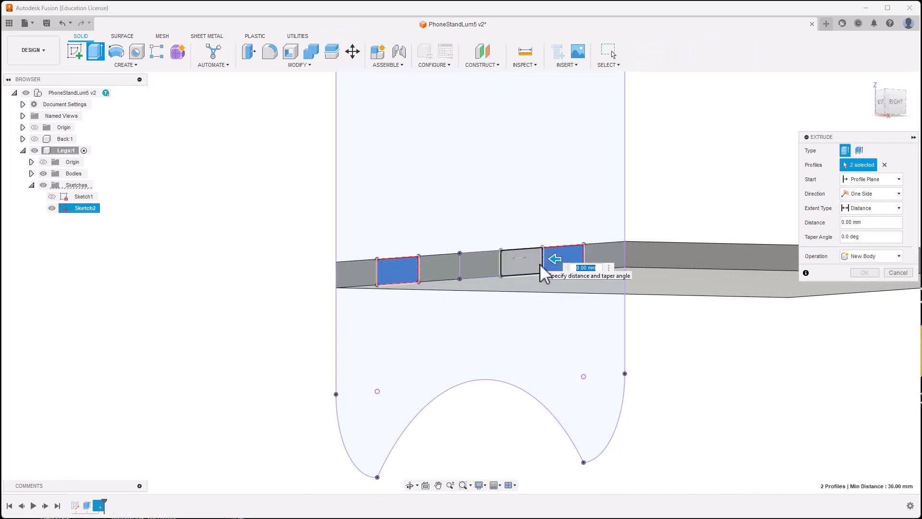
{"action": "type", "text": "20"}
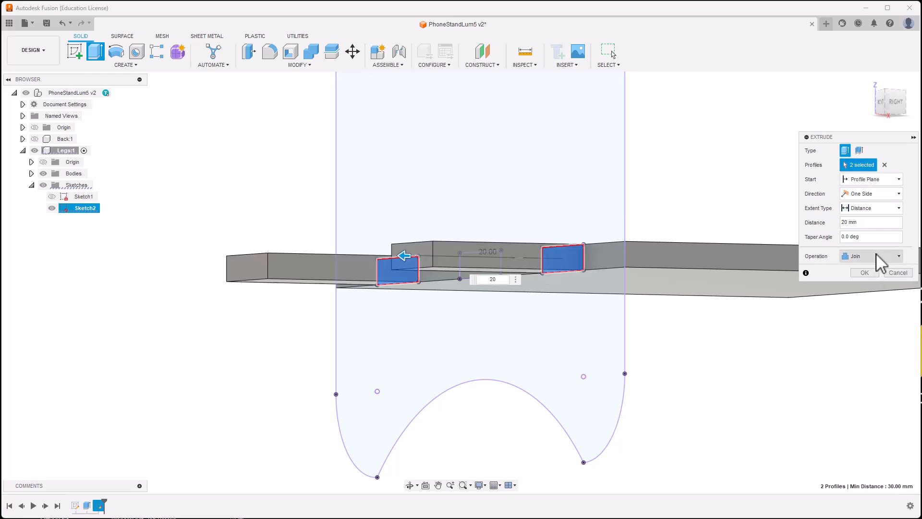
{"action": "left_click", "coordinate": [870, 272]}
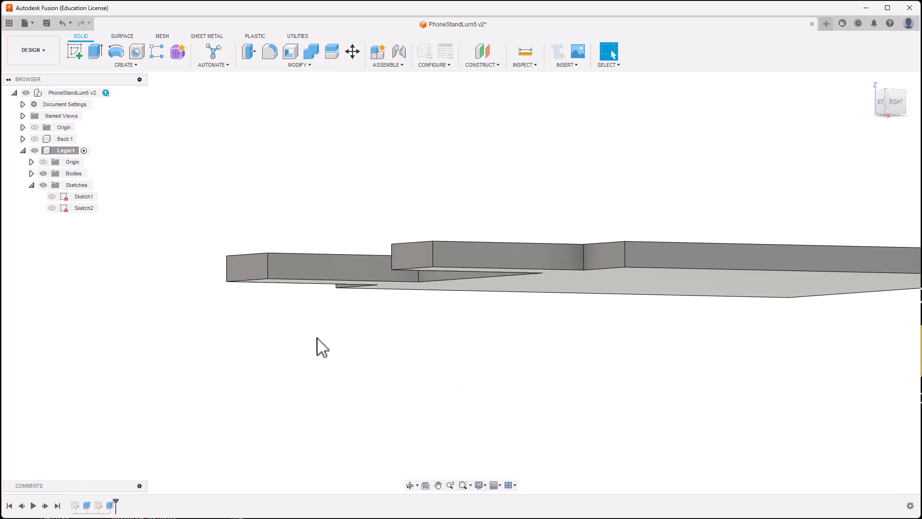
{"action": "middle_click_drag", "start_coordinate": [317, 338], "coordinate": [325, 360], "text": "shift"}
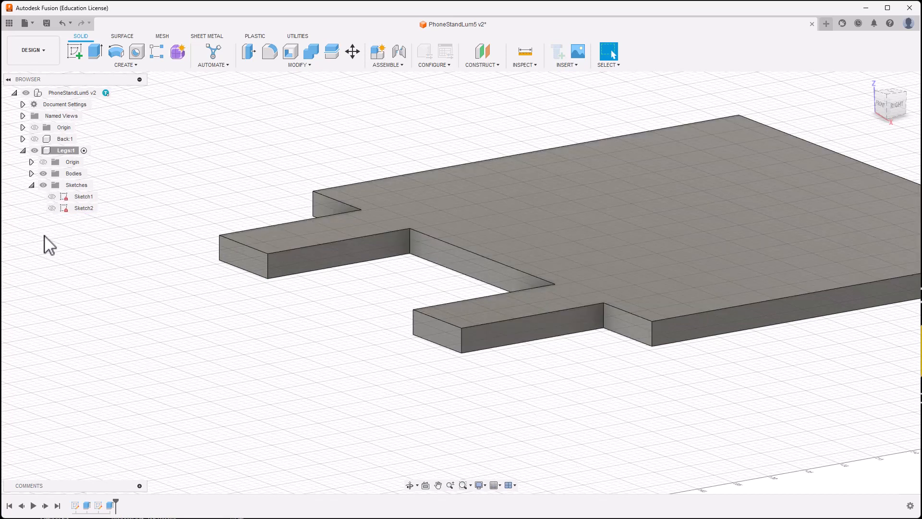
{"action": "left_click", "coordinate": [51, 210]}
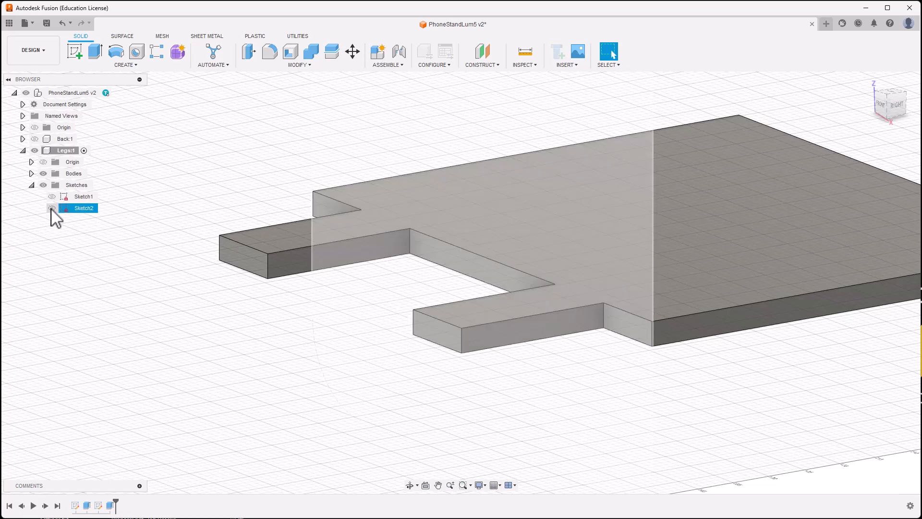
Step: Extrude the middle slot profile by the thickness parameter as a tab, then hide Sketch2
{"action": "left_click", "coordinate": [52, 209]}
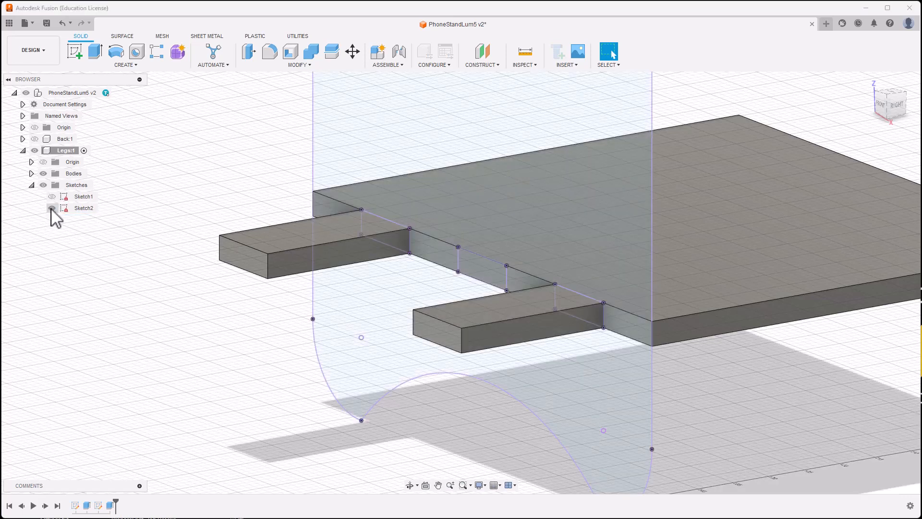
{"action": "left_click", "coordinate": [95, 52]}
{"action": "left_click", "coordinate": [473, 278]}
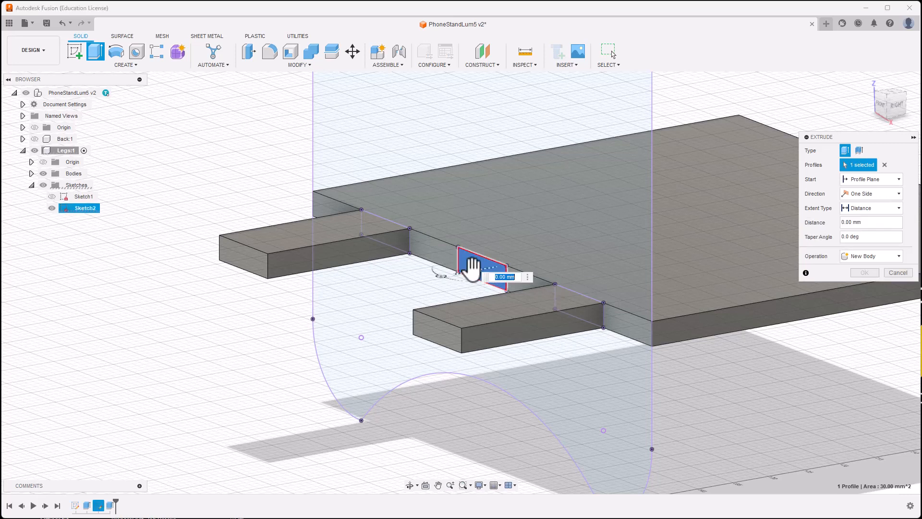
{"action": "type", "text": "th"}
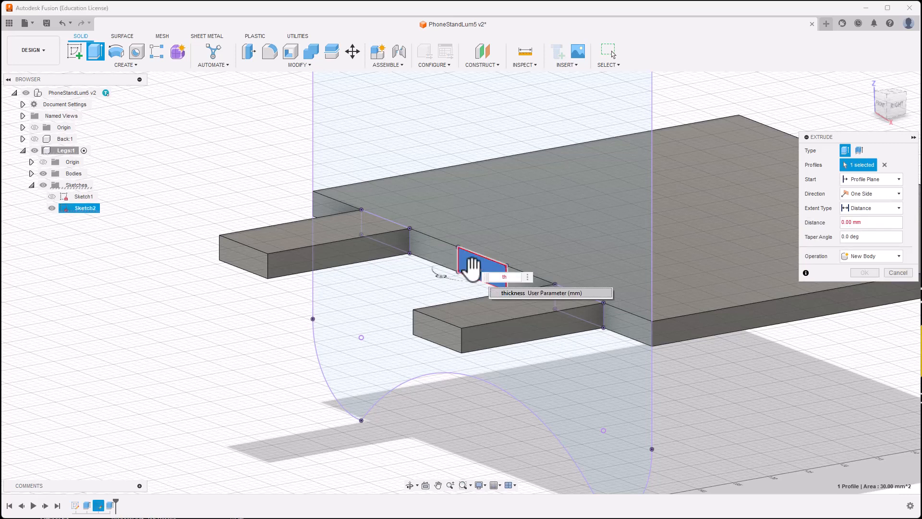
{"action": "left_click", "coordinate": [558, 292]}
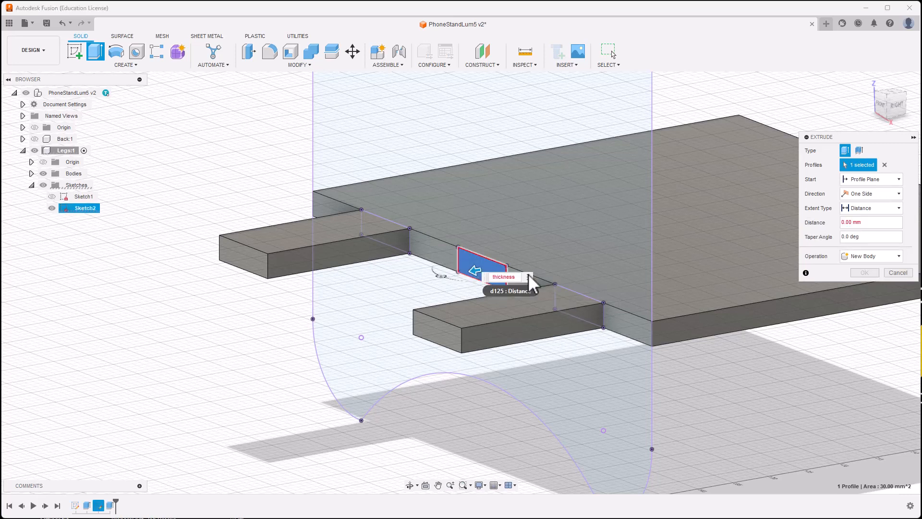
{"action": "left_click", "coordinate": [864, 272]}
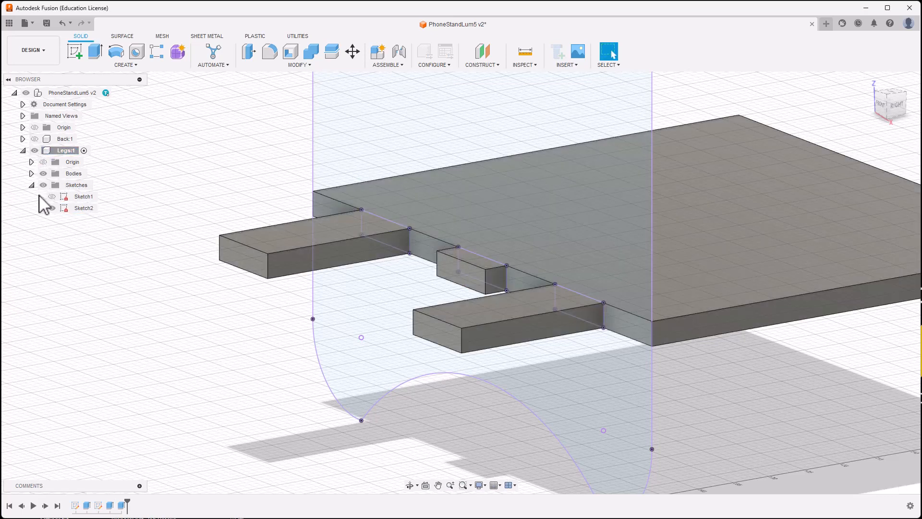
{"action": "left_click", "coordinate": [52, 207]}
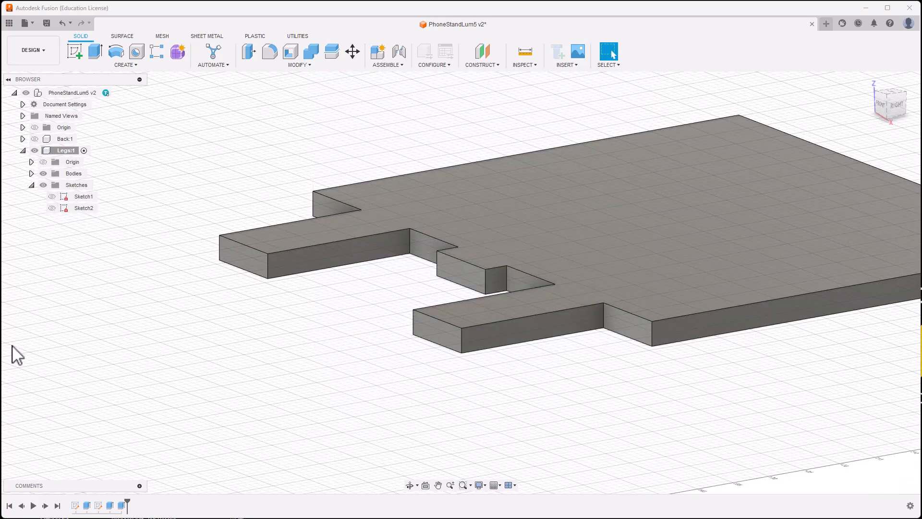
Step: Turn Back:1 visible again and orbit to a closer view of the three tabs through it
{"action": "middle_click_drag", "start_coordinate": [113, 347], "coordinate": [113, 357], "text": "shift"}
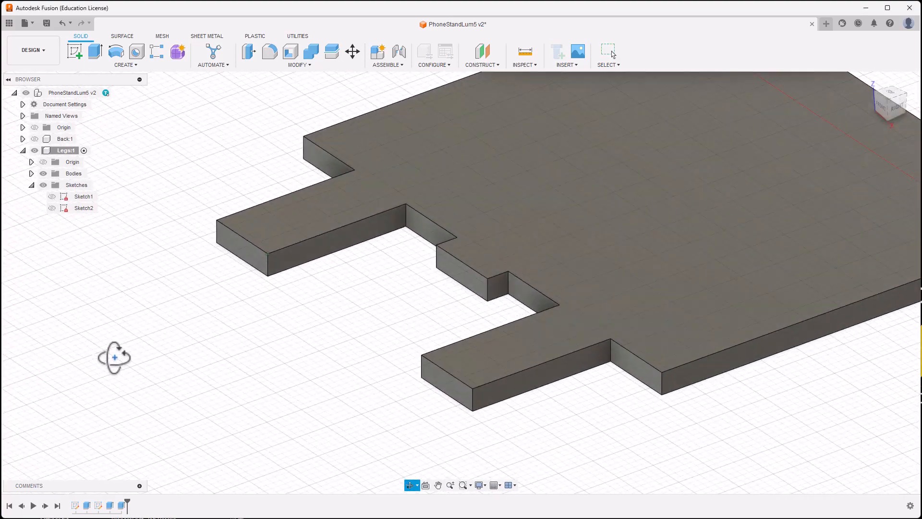
{"action": "left_click", "coordinate": [35, 139]}
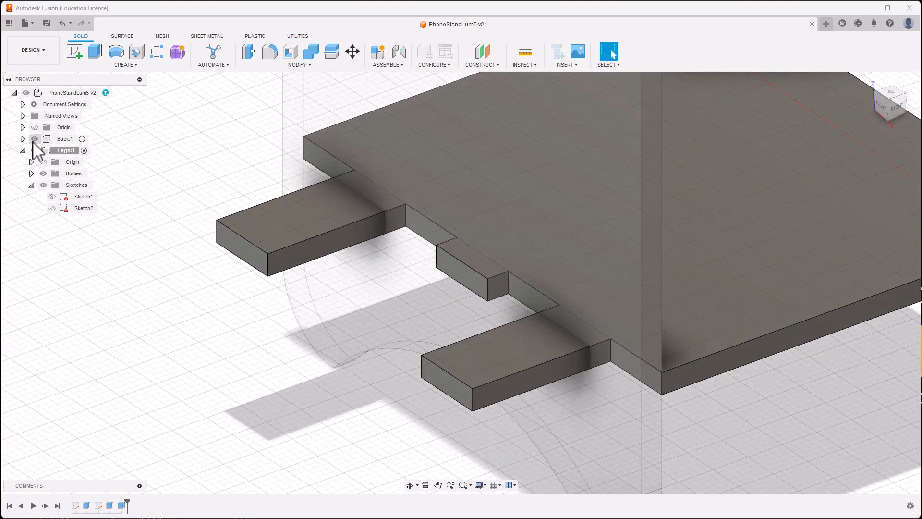
{"action": "middle_click_drag", "start_coordinate": [136, 350], "coordinate": [86, 333], "text": "shift"}
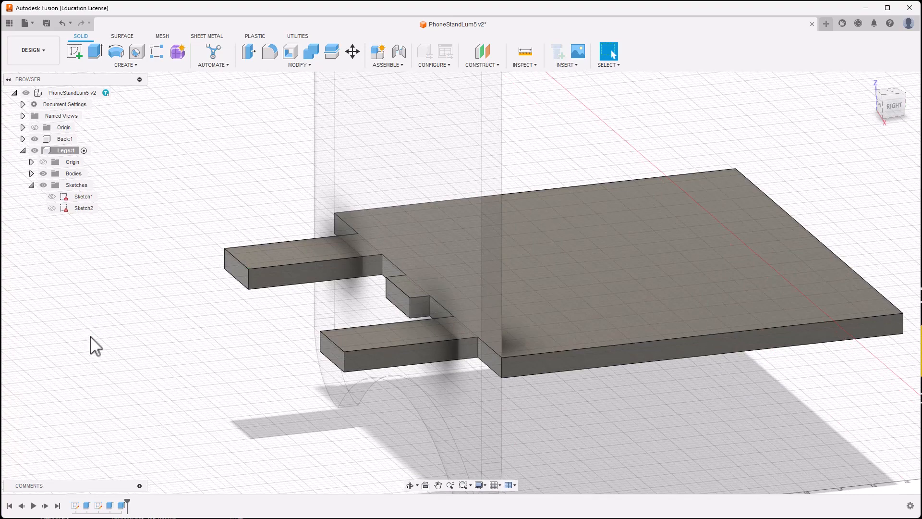
{"action": "mouse_move", "coordinate": [237, 321]}
{"action": "middle_mouse_down", "text": "shift"}
{"action": "mouse_move", "coordinate": [247, 317]}
{"action": "mouse_move", "coordinate": [252, 330]}
{"action": "middle_mouse_up", "text": "shift"}
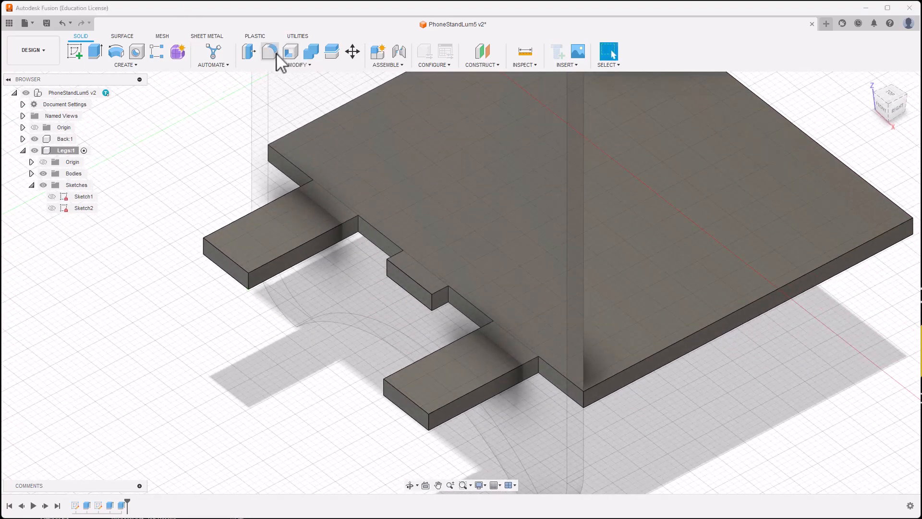
Step: Fillet the four outer corner edges of the two long leg tabs at 2 mm
{"action": "left_click", "coordinate": [278, 54]}
{"action": "left_click", "coordinate": [248, 284]}
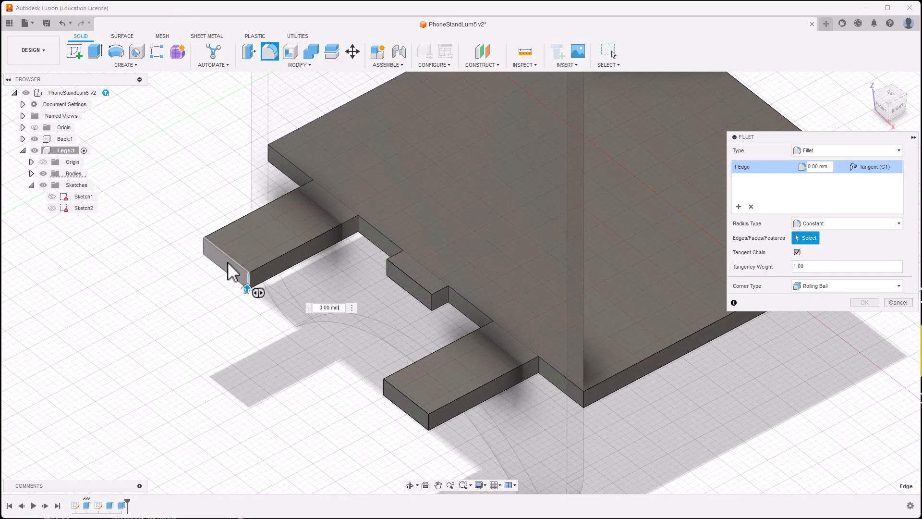
{"action": "left_click", "coordinate": [204, 246]}
{"action": "left_click", "coordinate": [384, 388]}
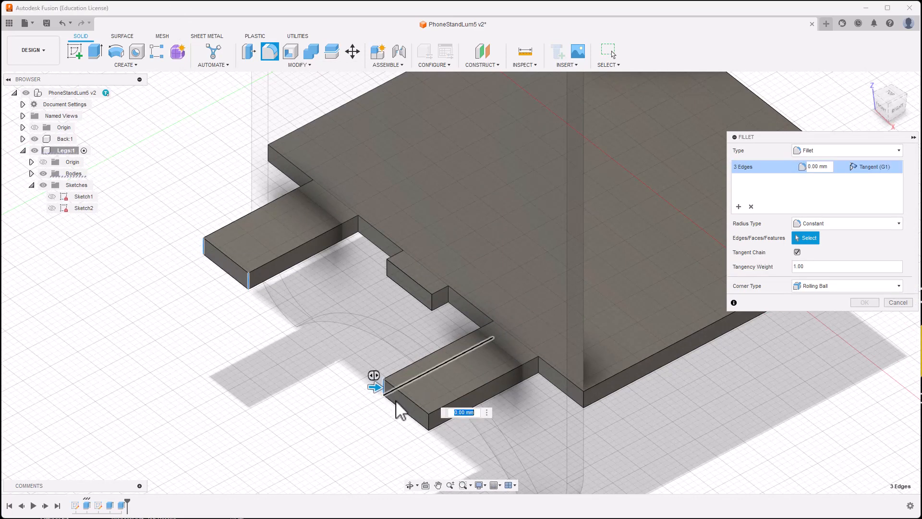
{"action": "left_click", "coordinate": [427, 419]}
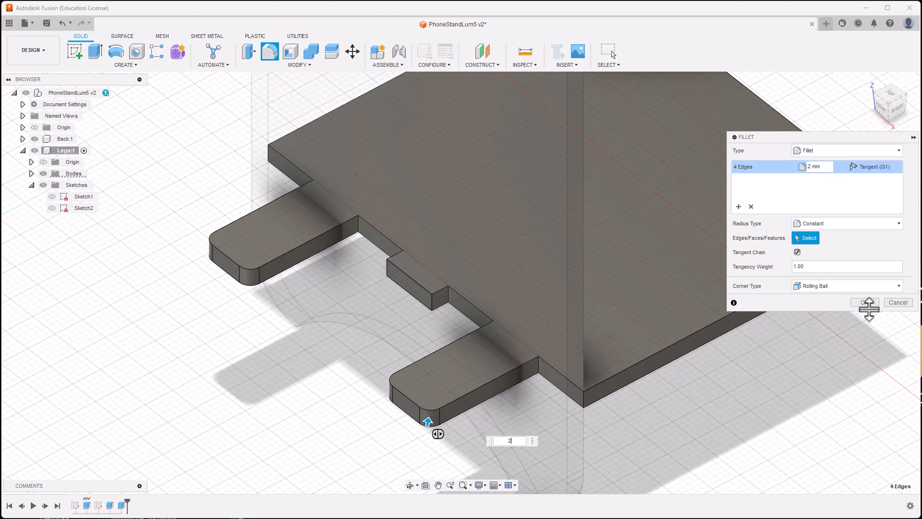
{"action": "left_click", "coordinate": [865, 303]}
{"action": "scroll", "coordinate": [846, 434], "scroll_direction": "down", "scroll_amount": 2}
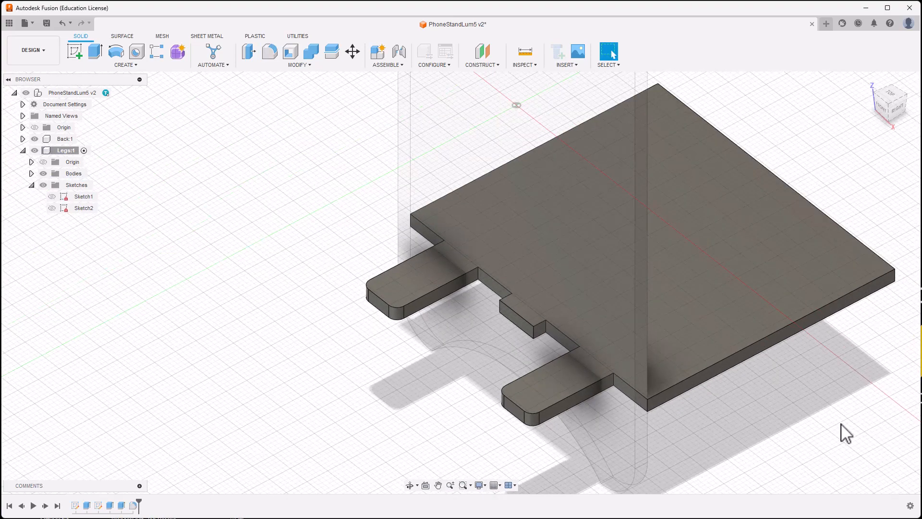
{"action": "middle_click_drag", "start_coordinate": [841, 423], "coordinate": [779, 414], "text": "shift"}
{"action": "middle_click_drag", "start_coordinate": [862, 447], "coordinate": [136, 307]}
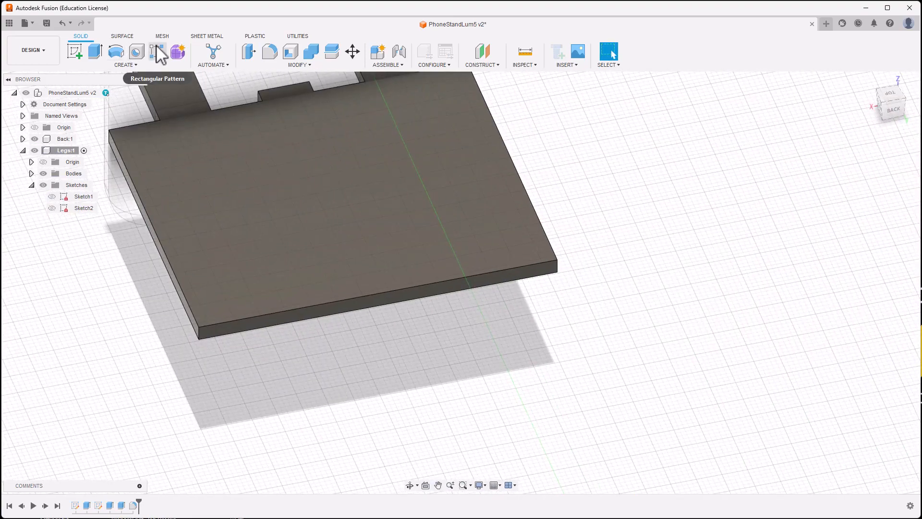
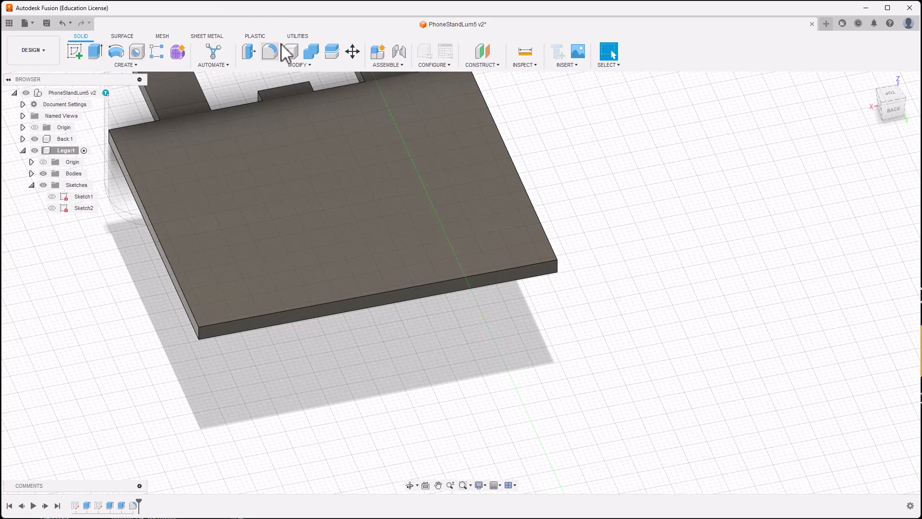
Step: Fillet the legs plate's two front corner edges at 10 mm, then begin a new sketch
{"action": "left_click", "coordinate": [269, 51]}
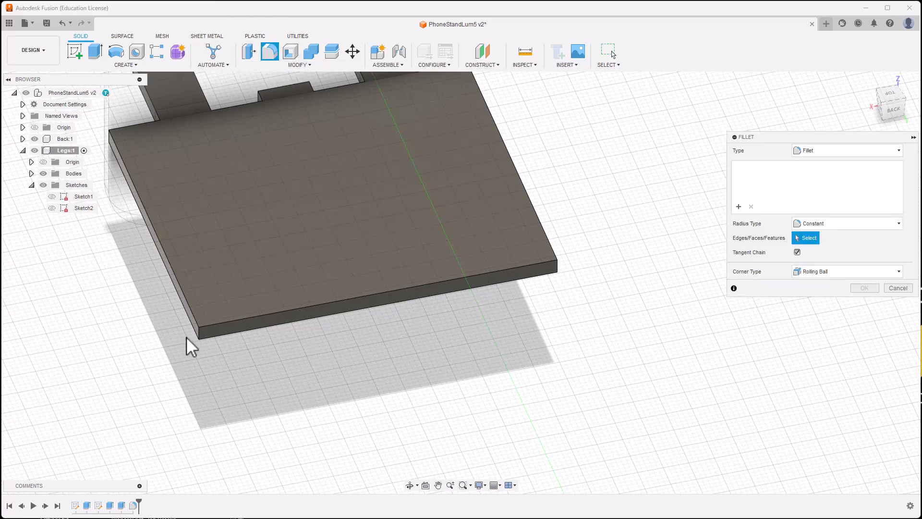
{"action": "left_click", "coordinate": [200, 335]}
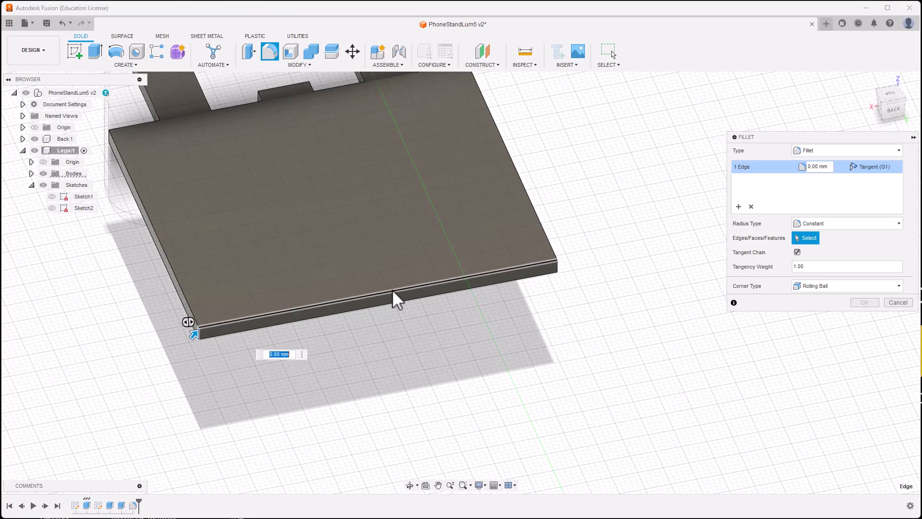
{"action": "left_click", "coordinate": [557, 265]}
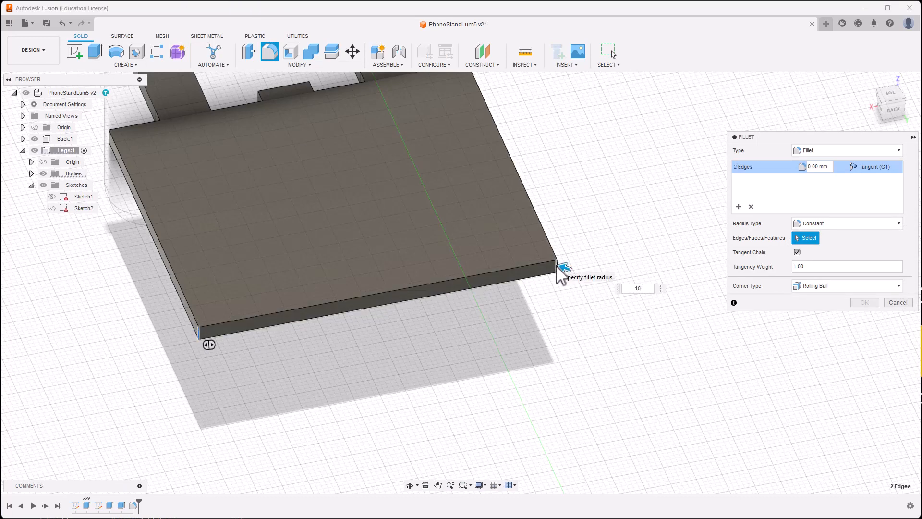
{"action": "key", "text": "Return"}
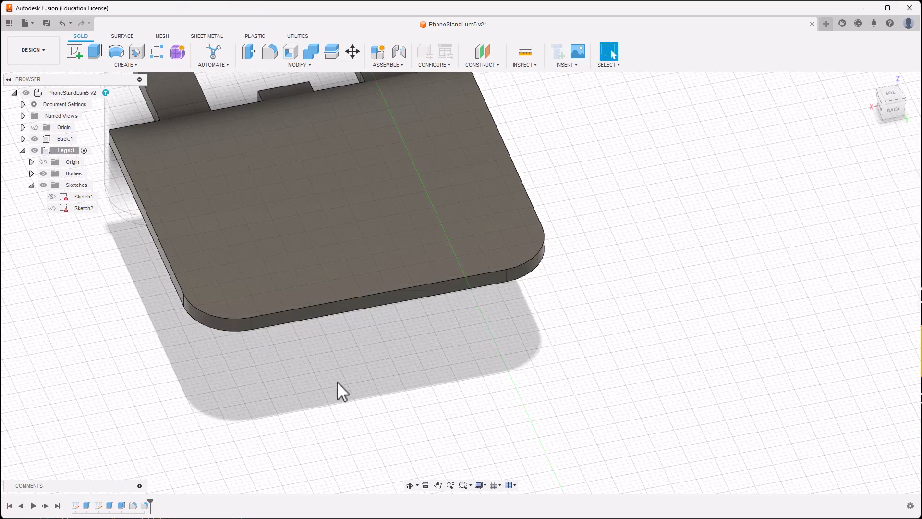
{"action": "middle_click_drag", "start_coordinate": [337, 382], "coordinate": [313, 367], "text": "shift"}
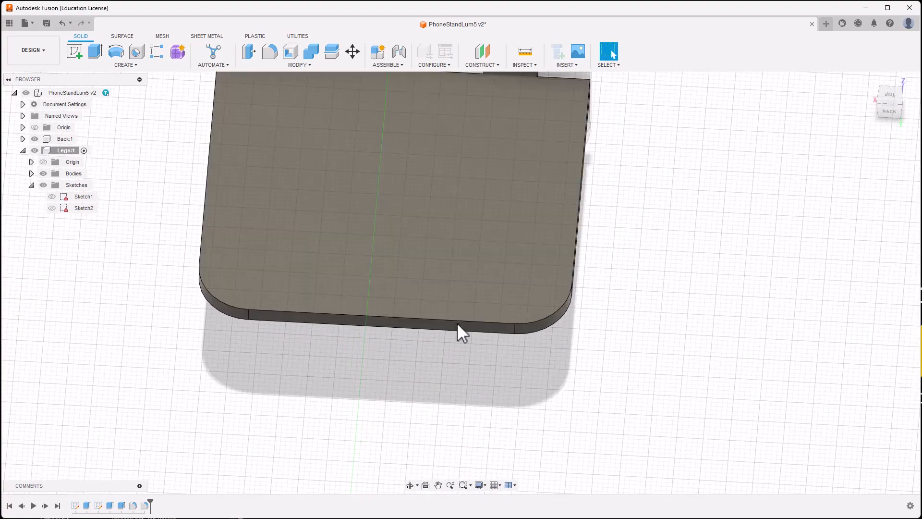
{"action": "left_click", "coordinate": [74, 51]}
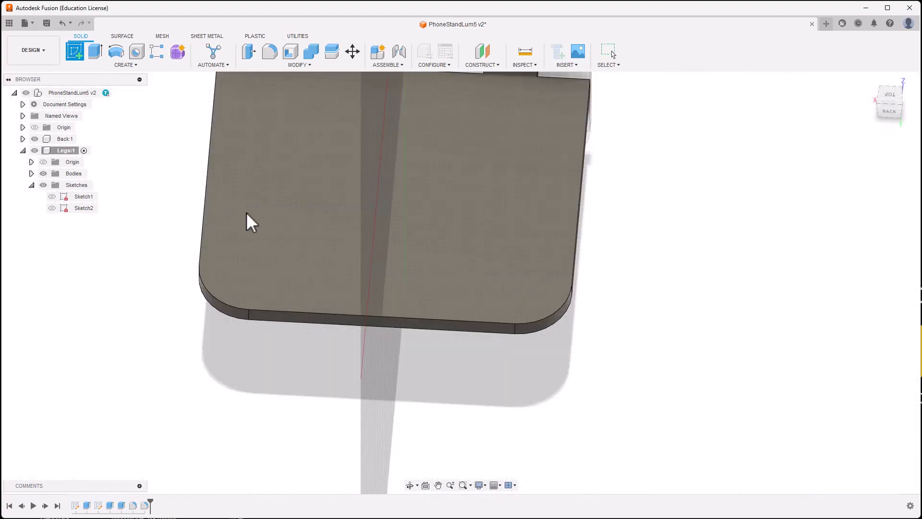
Step: On the plate's top face, draw a three-point arc between the two bottom corners
{"action": "left_click", "coordinate": [267, 273]}
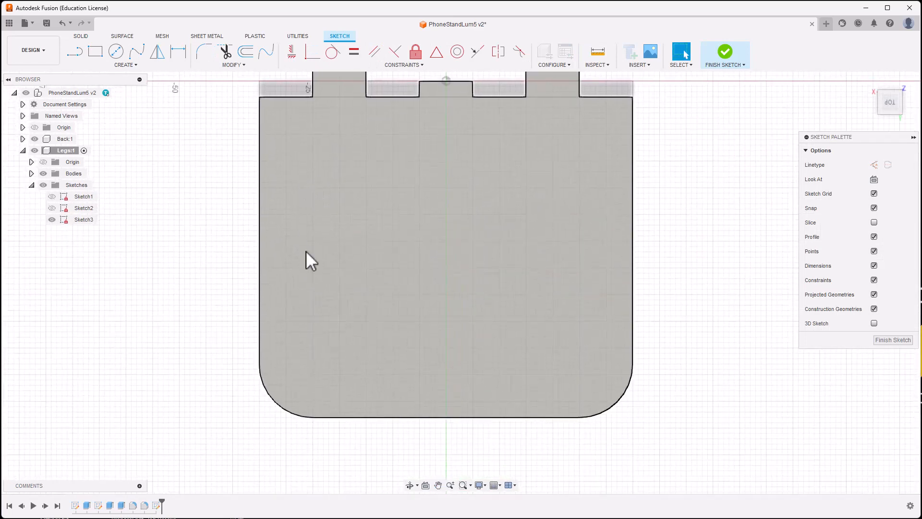
{"action": "mouse_move", "coordinate": [365, 416]}
{"action": "middle_mouse_down"}
{"action": "mouse_move", "coordinate": [357, 362]}
{"action": "mouse_move", "coordinate": [340, 370]}
{"action": "mouse_move", "coordinate": [336, 402]}
{"action": "mouse_move", "coordinate": [341, 284]}
{"action": "middle_mouse_up"}
{"action": "middle_click_drag", "start_coordinate": [335, 347], "coordinate": [329, 313], "text": "shift"}
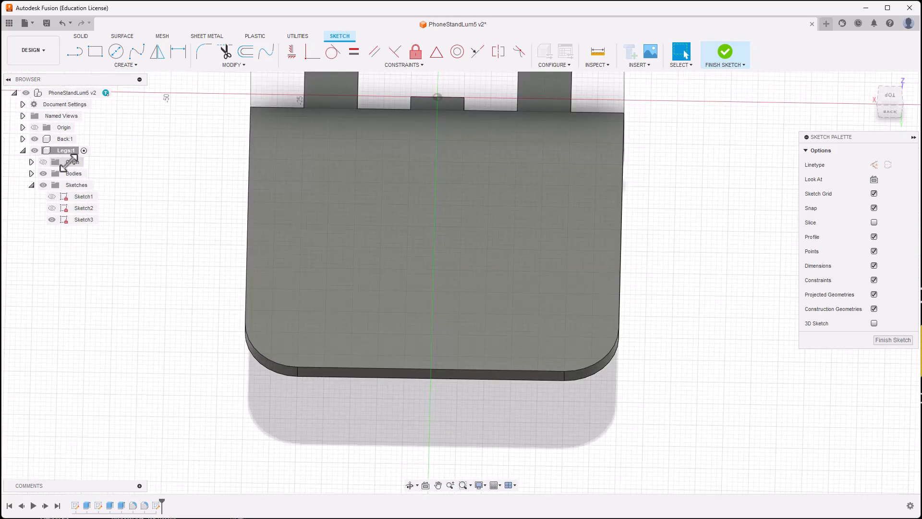
{"action": "left_click", "coordinate": [124, 65]}
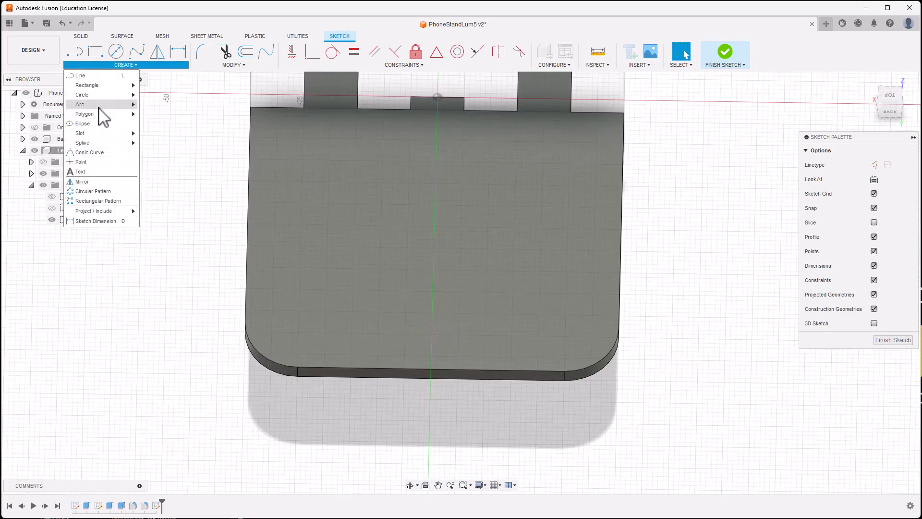
{"action": "mouse_move", "coordinate": [126, 108]}
{"action": "left_click", "coordinate": [163, 114]}
{"action": "scroll", "coordinate": [303, 403], "scroll_direction": "up", "scroll_amount": 4}
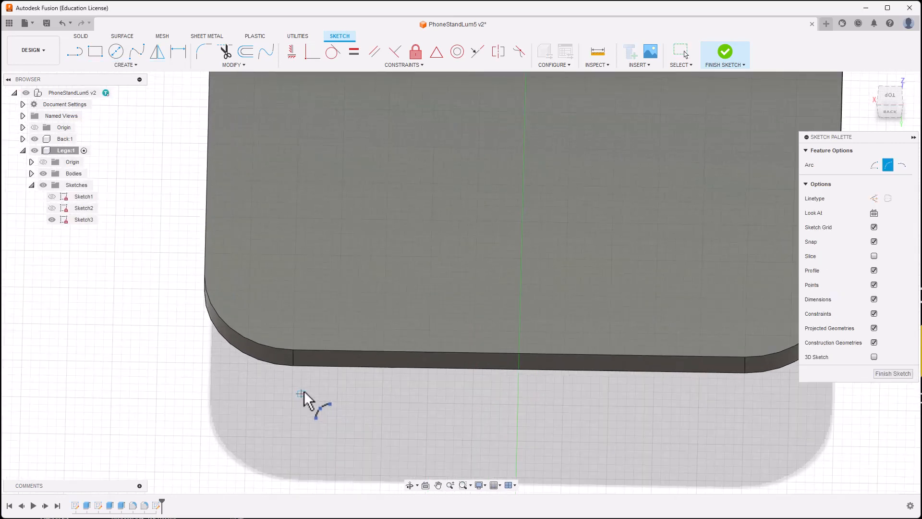
{"action": "left_click", "coordinate": [294, 349]}
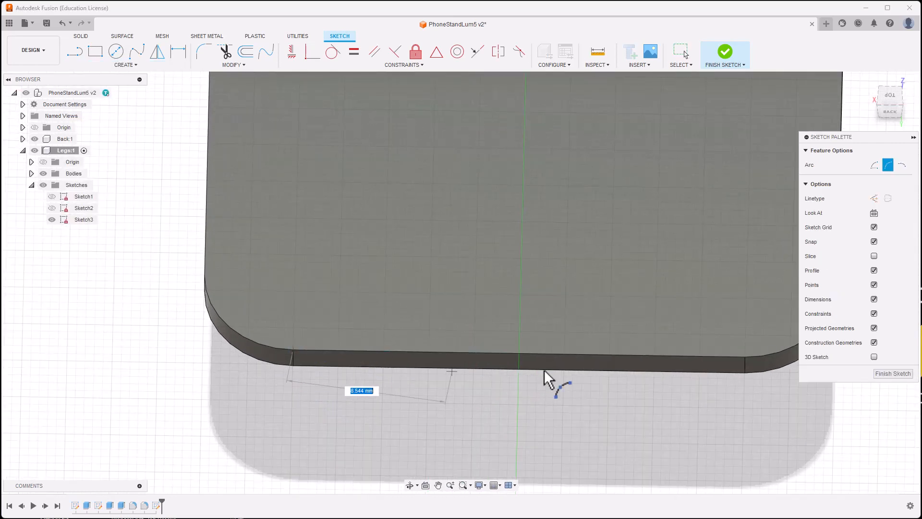
{"action": "left_click", "coordinate": [746, 357]}
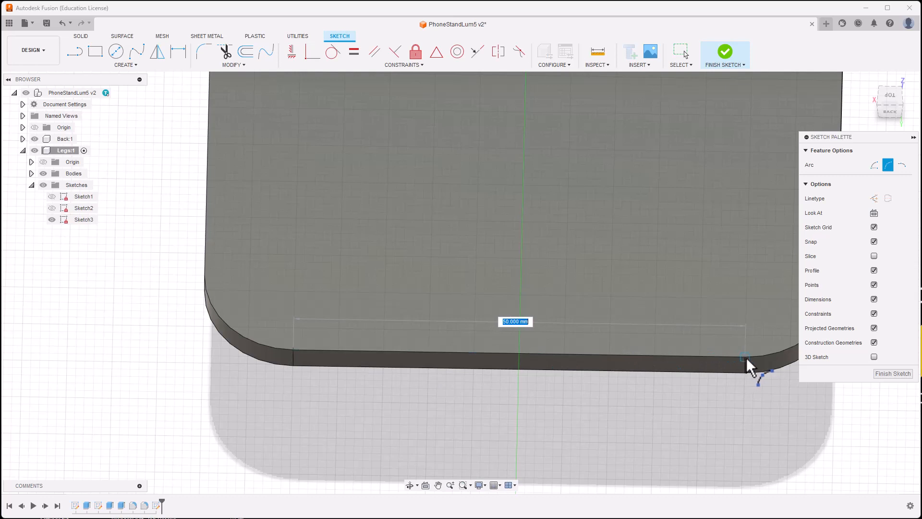
{"action": "left_click", "coordinate": [748, 357]}
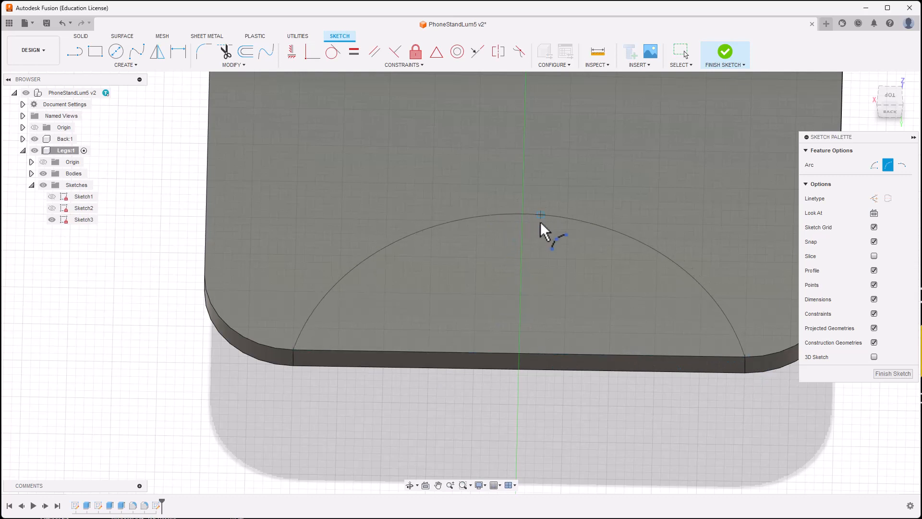
{"action": "left_click", "coordinate": [533, 269]}
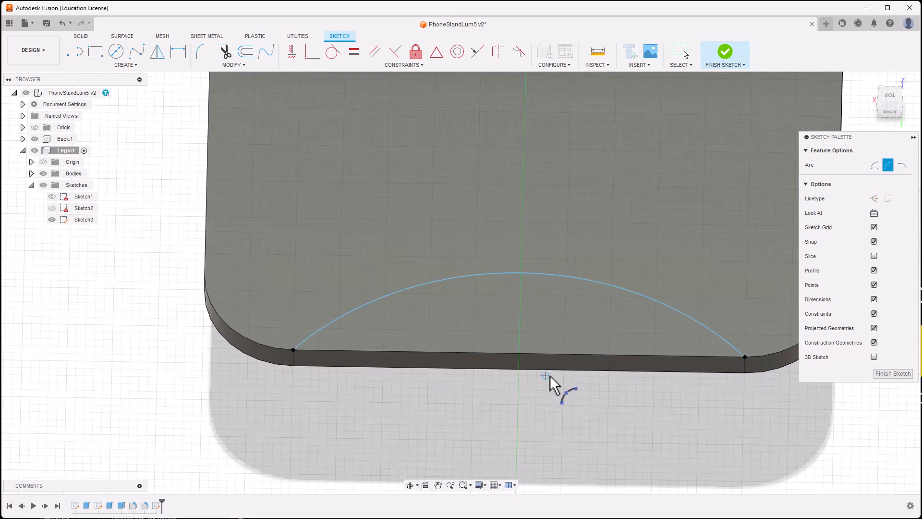
Step: Dimension the arc's radius to 35 mm
{"action": "key", "text": "d"}
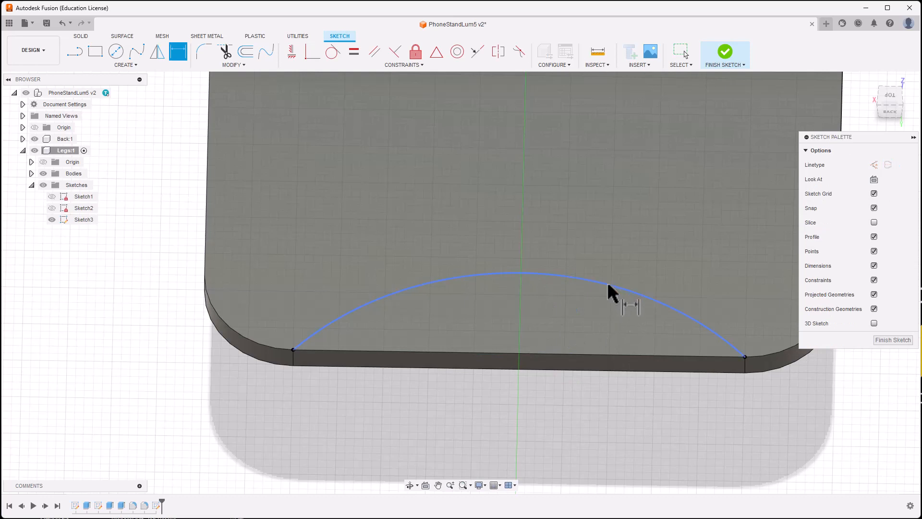
{"action": "left_click", "coordinate": [607, 282]}
{"action": "left_click", "coordinate": [545, 402]}
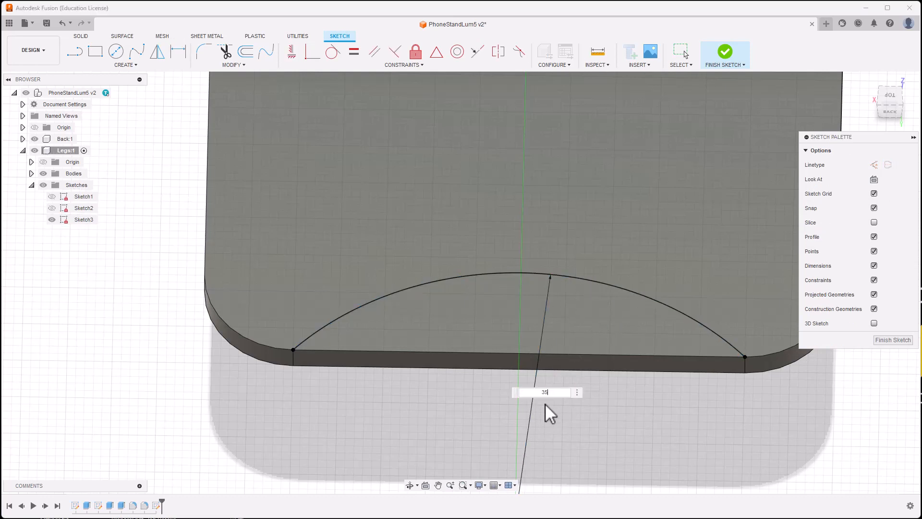
{"action": "key", "text": "Return"}
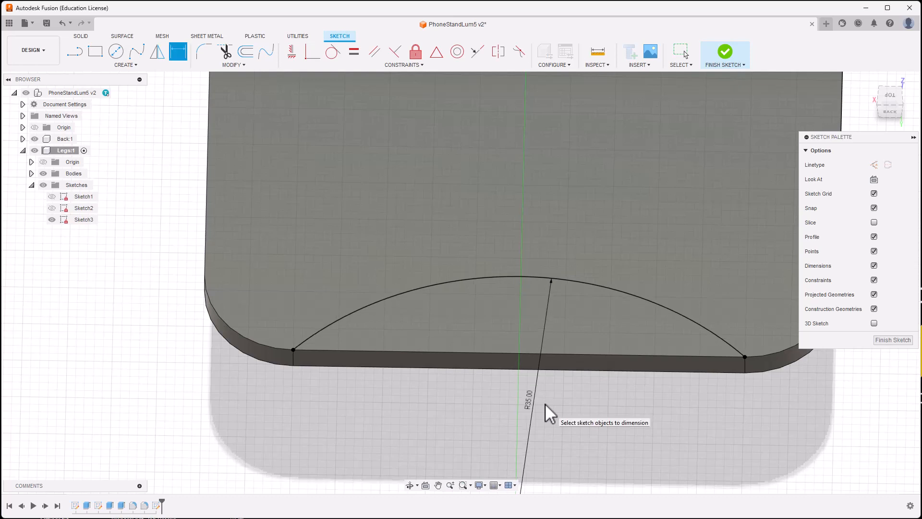
{"action": "scroll", "coordinate": [663, 406], "scroll_direction": "down", "scroll_amount": 3}
{"action": "middle_click_drag", "start_coordinate": [663, 412], "coordinate": [639, 426]}
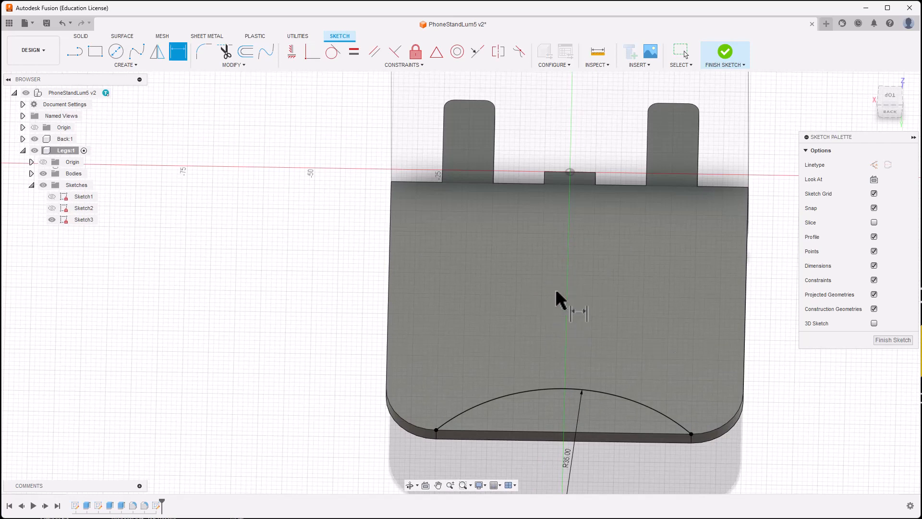
Step: Draw a 30 mm diameter circle on the plate
{"action": "left_click", "coordinate": [115, 51]}
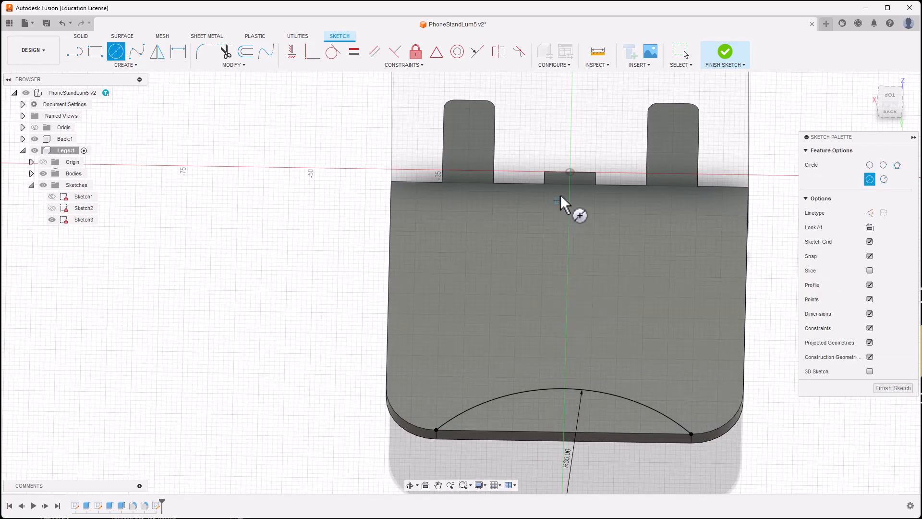
{"action": "left_click", "coordinate": [567, 284]}
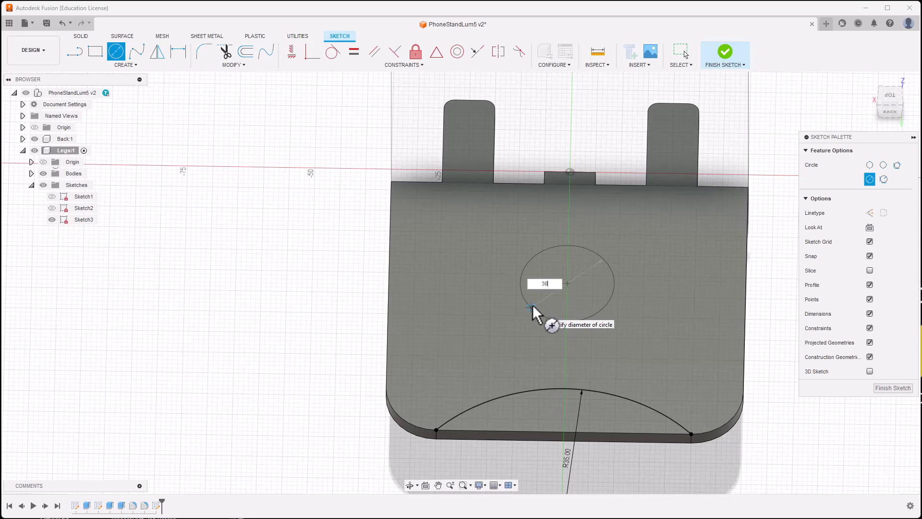
{"action": "key", "text": "Return"}
{"action": "key", "text": "Escape"}
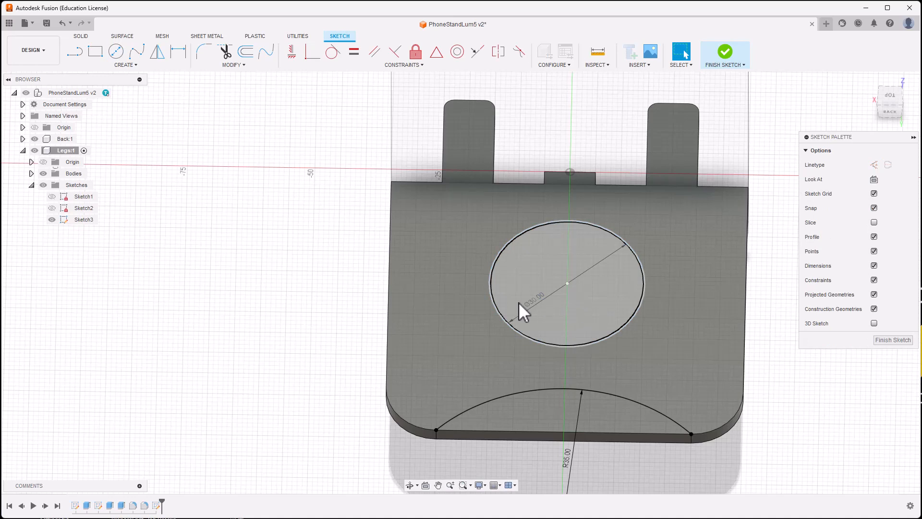
Step: Dimension the circle centre 35 mm from the plate's bottom line
{"action": "key", "text": "d"}
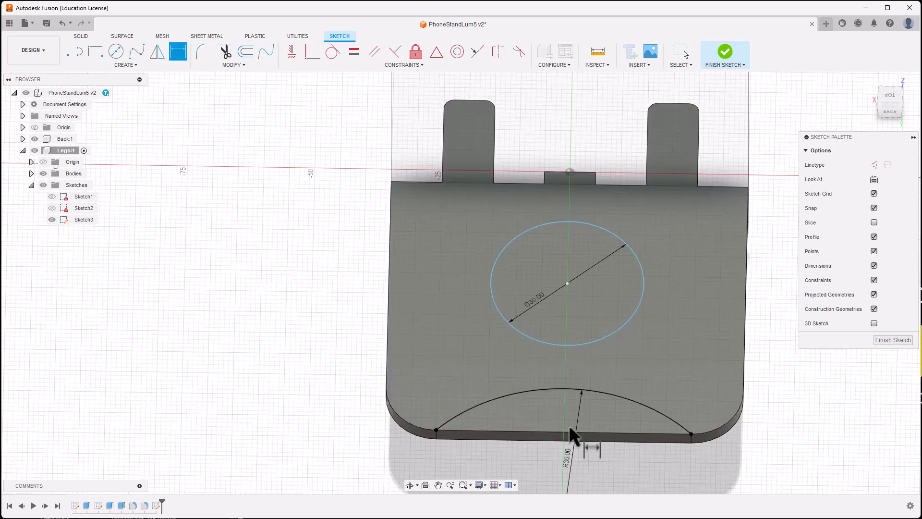
{"action": "left_click", "coordinate": [556, 431]}
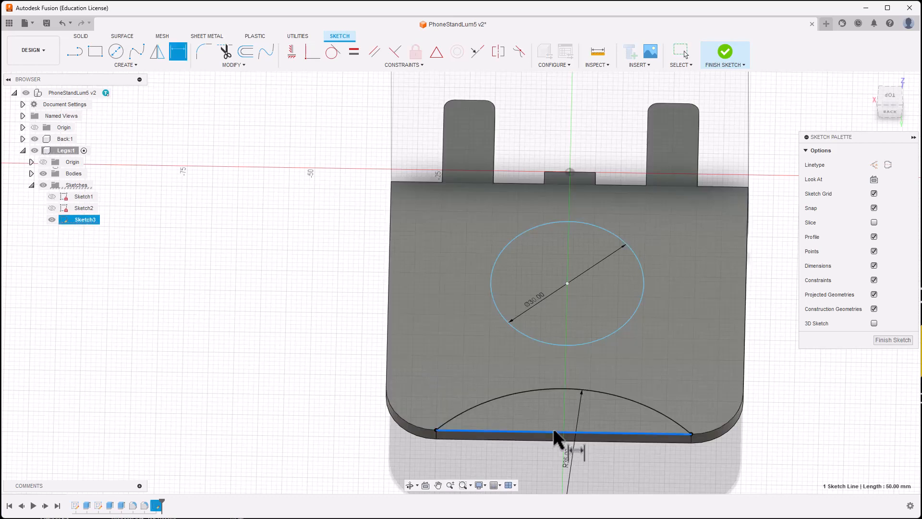
{"action": "left_click", "coordinate": [568, 283]}
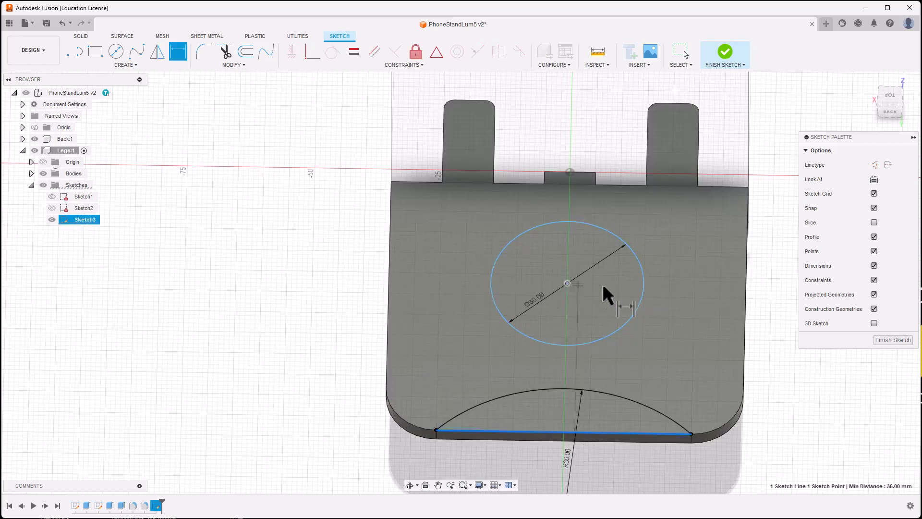
{"action": "left_click", "coordinate": [680, 291]}
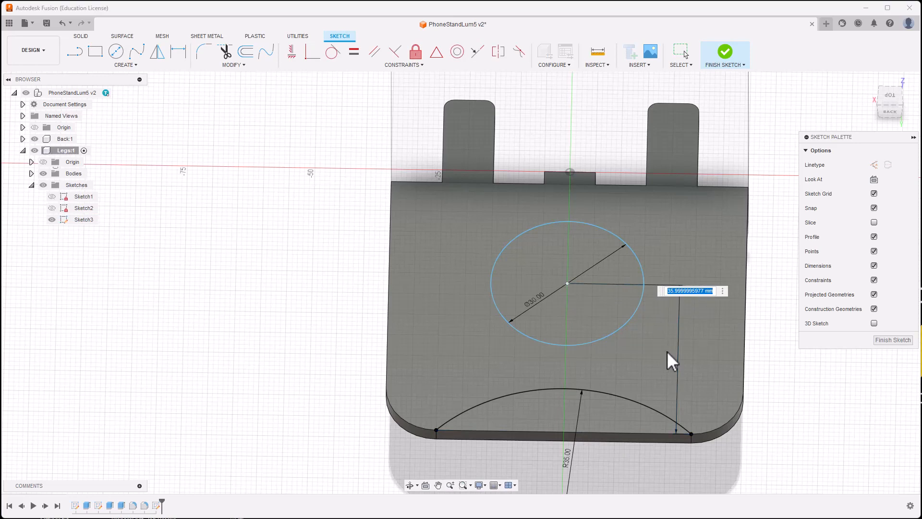
{"action": "type", "text": "35"}
{"action": "key", "text": "Return"}
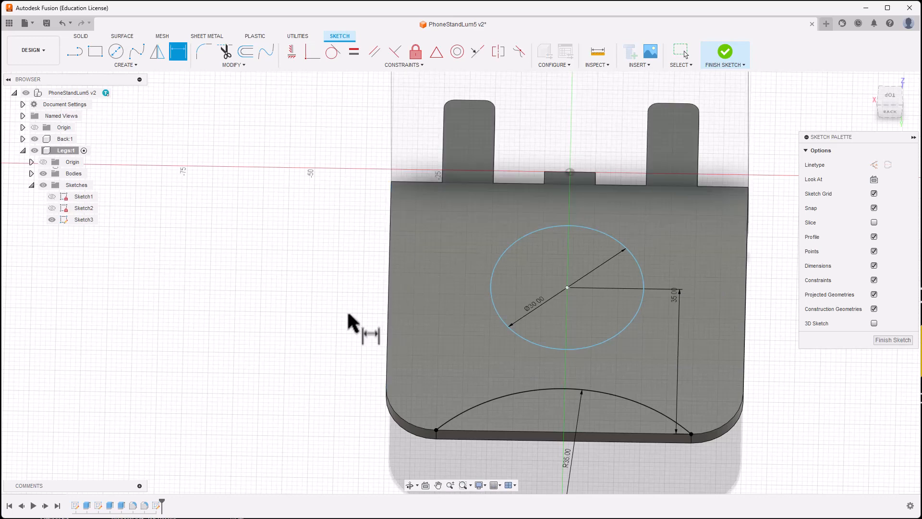
Step: Dimension the circle centre 35 mm from the plate's left edge
{"action": "scroll", "coordinate": [350, 317], "scroll_direction": "up", "scroll_amount": 2}
{"action": "middle_click_drag", "start_coordinate": [350, 317], "coordinate": [264, 325]}
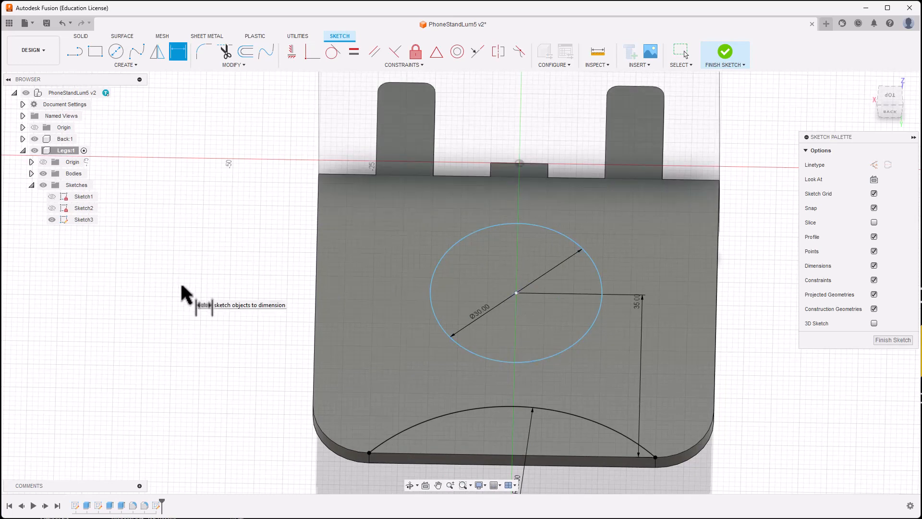
{"action": "left_click", "coordinate": [517, 293]}
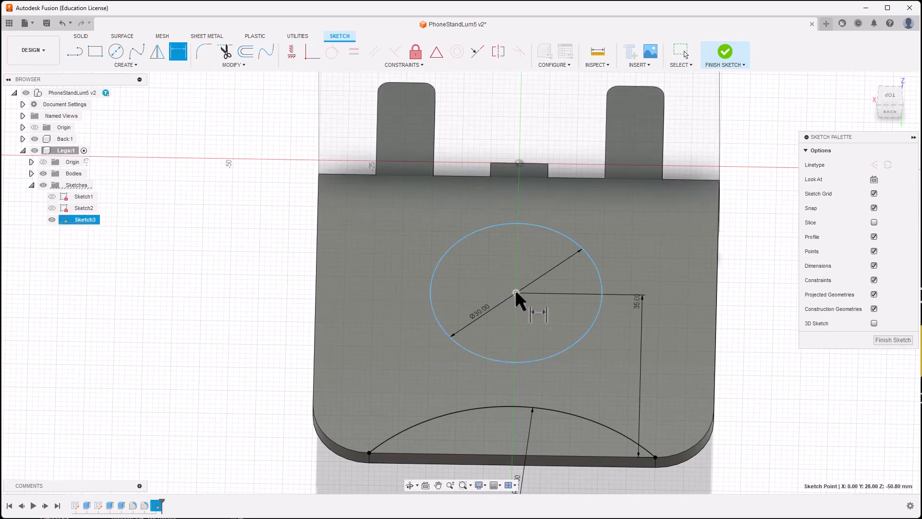
{"action": "left_click", "coordinate": [317, 300]}
{"action": "left_click", "coordinate": [388, 223]}
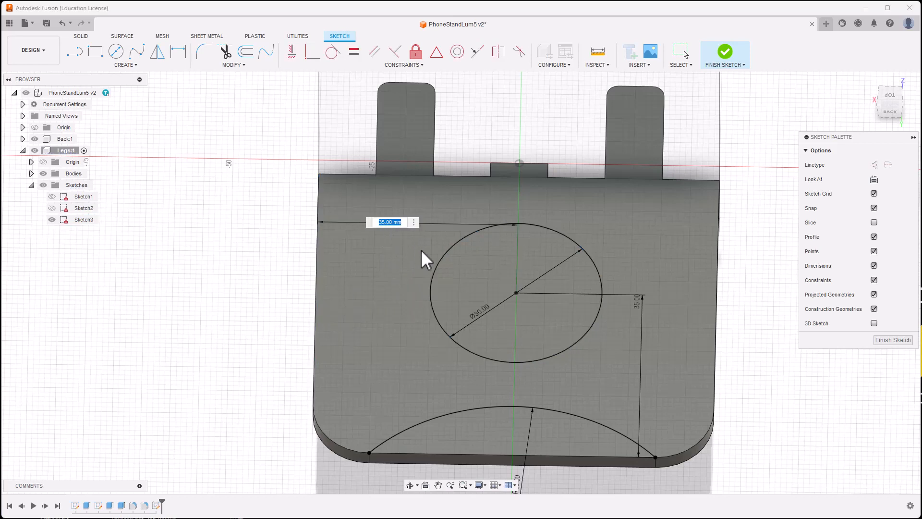
{"action": "type", "text": "35"}
{"action": "key", "text": "Return"}
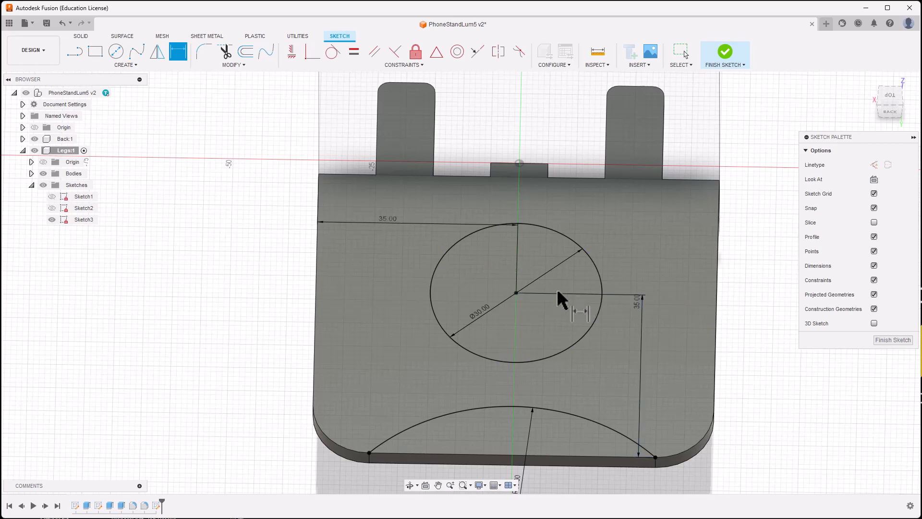
{"action": "key", "text": "Escape"}
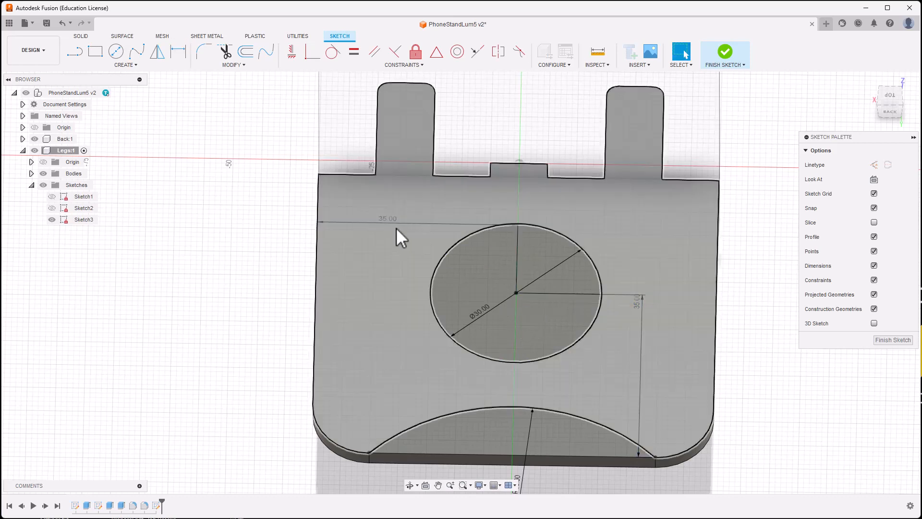
Step: Move the 35.00 label lower and change the vertical dimension to 30 mm
{"action": "left_click_drag", "start_coordinate": [388, 219], "coordinate": [387, 255]}
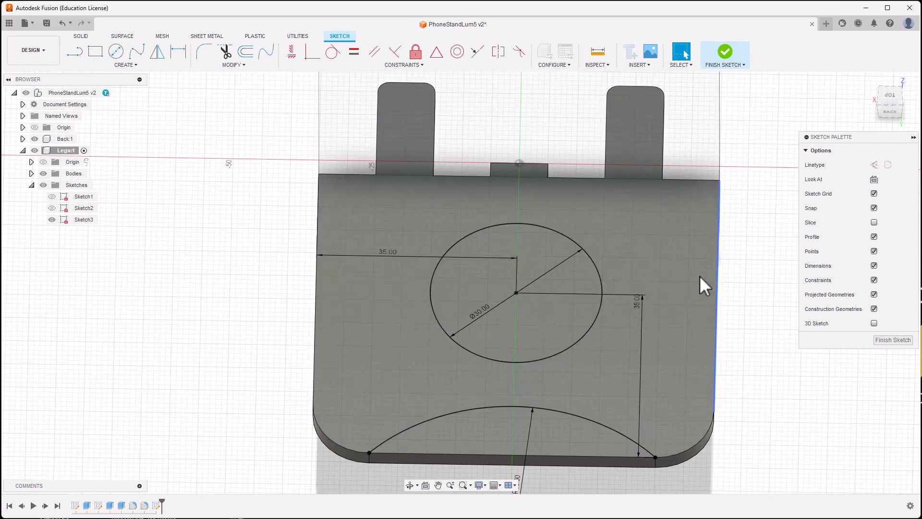
{"action": "double_click", "coordinate": [637, 305]}
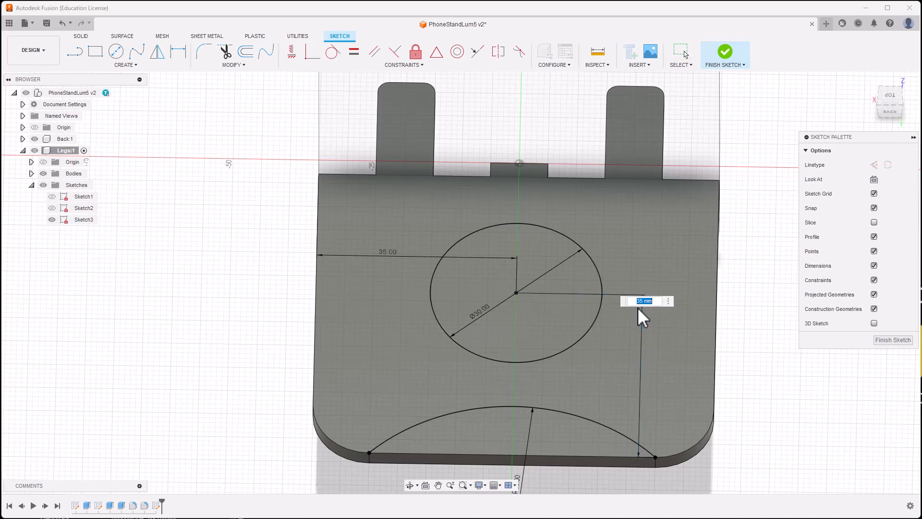
{"action": "type", "text": "30"}
{"action": "key", "text": "Return"}
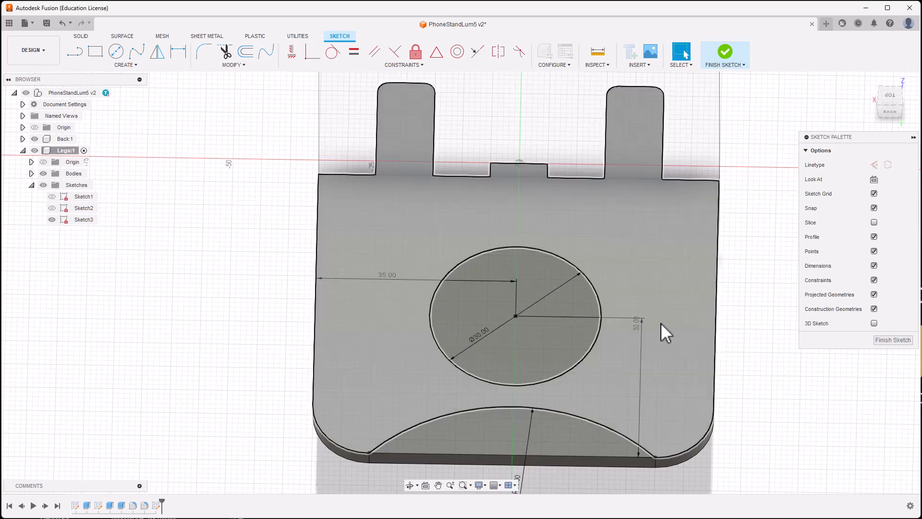
{"action": "double_click", "coordinate": [633, 325]}
{"action": "type", "text": "3"}
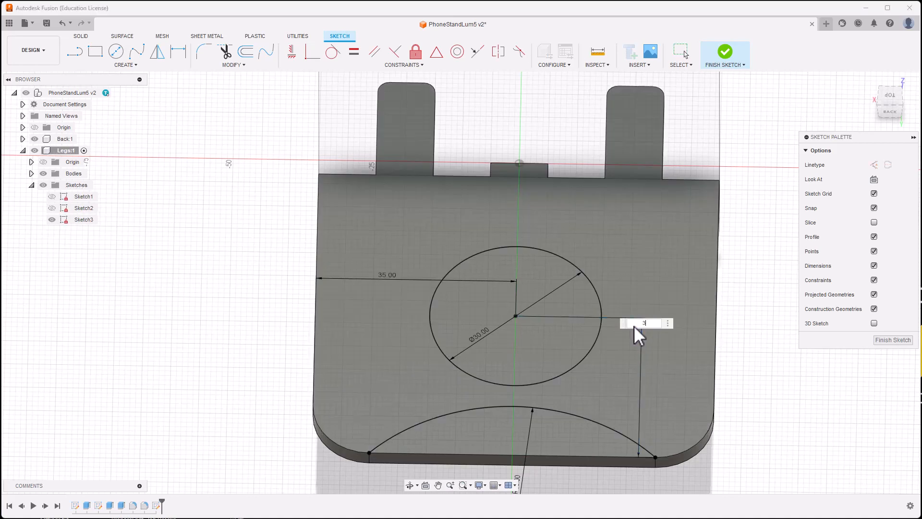
{"action": "key", "text": "Return"}
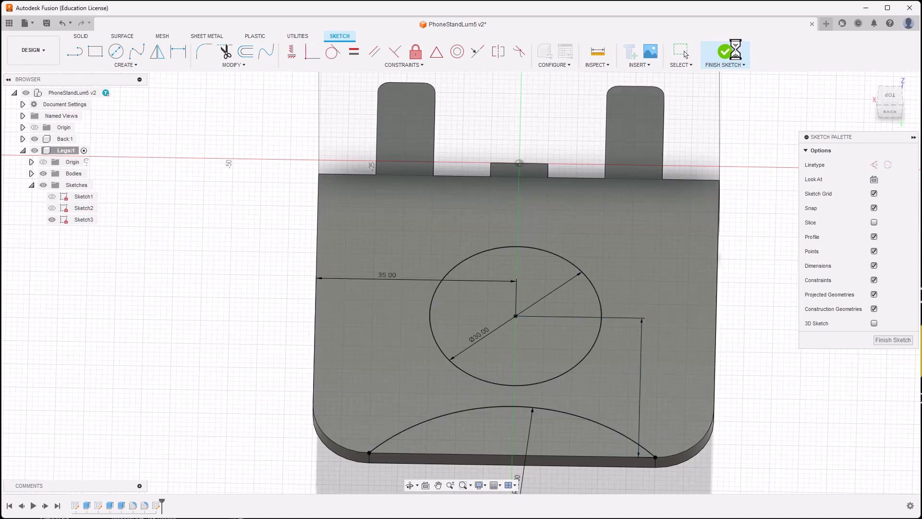
Step: Cut the circle and arc profiles through the plate with depth -t, the thickness parameter
{"action": "left_click", "coordinate": [722, 57]}
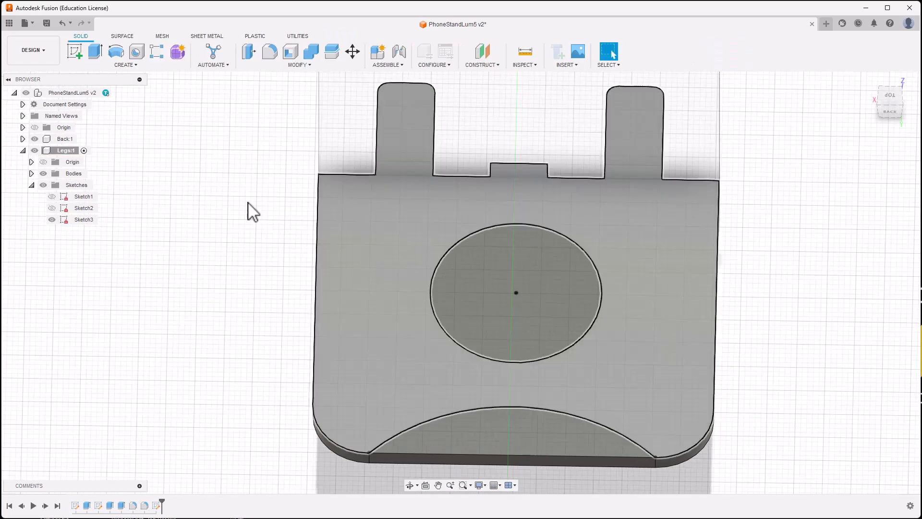
{"action": "middle_click_drag", "start_coordinate": [162, 197], "coordinate": [166, 173], "text": "shift"}
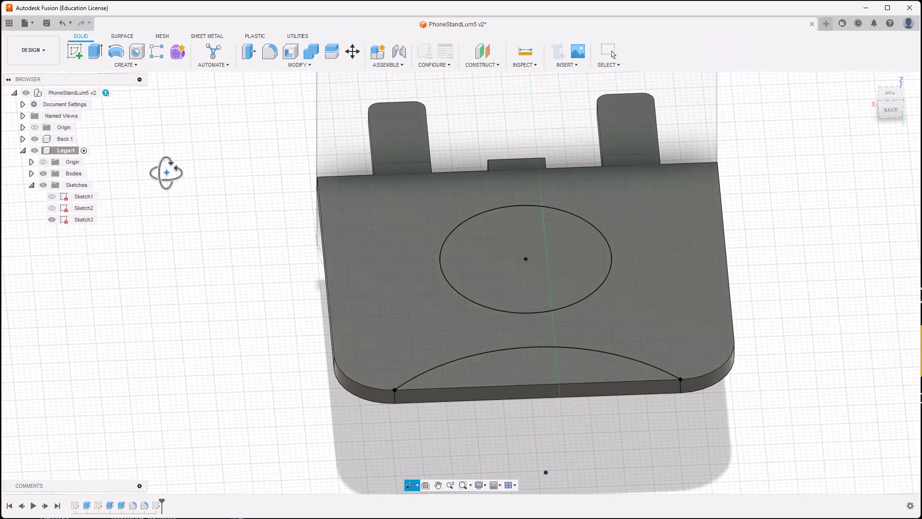
{"action": "left_click", "coordinate": [95, 51]}
{"action": "left_click", "coordinate": [526, 368]}
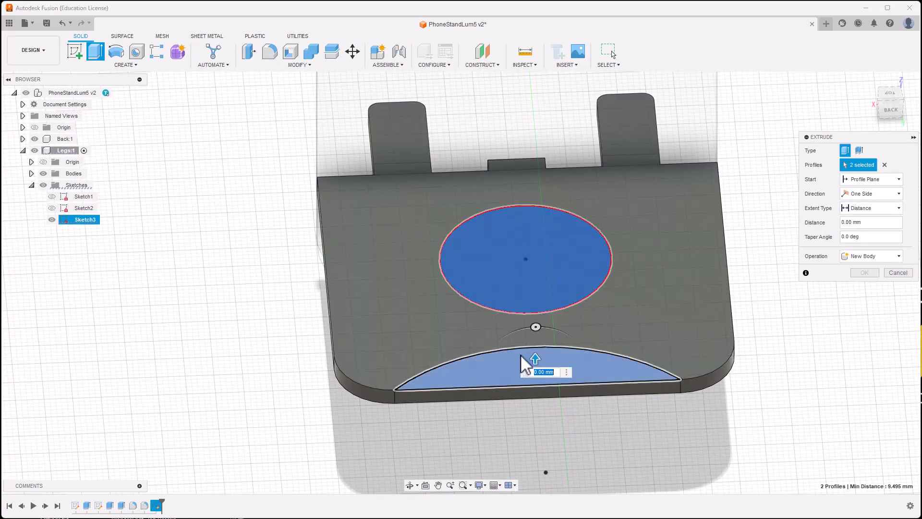
{"action": "left_click_drag", "start_coordinate": [534, 366], "coordinate": [534, 366]}
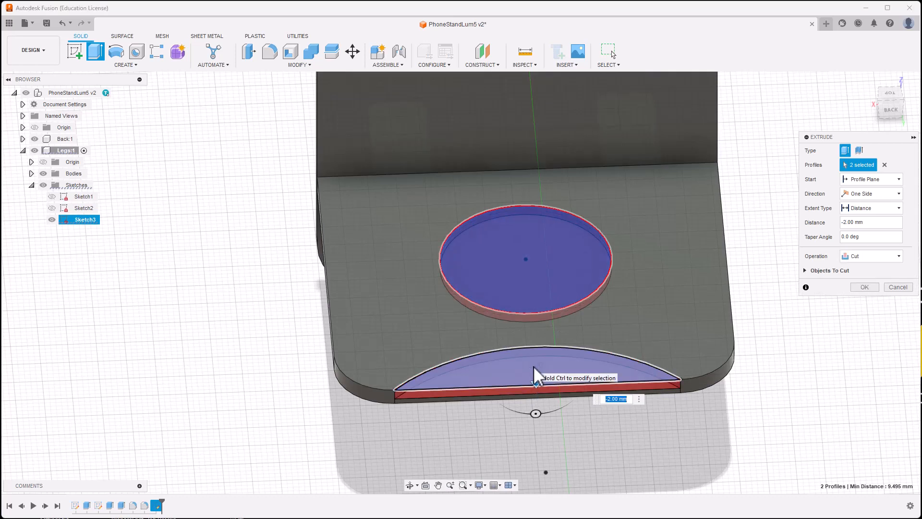
{"action": "type", "text": "-t"}
{"action": "key", "text": "Return"}
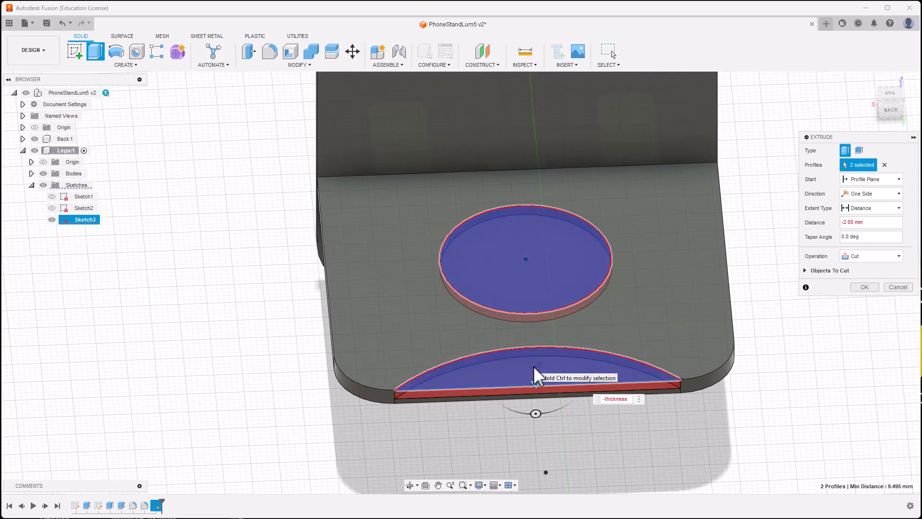
{"action": "key", "text": "Return"}
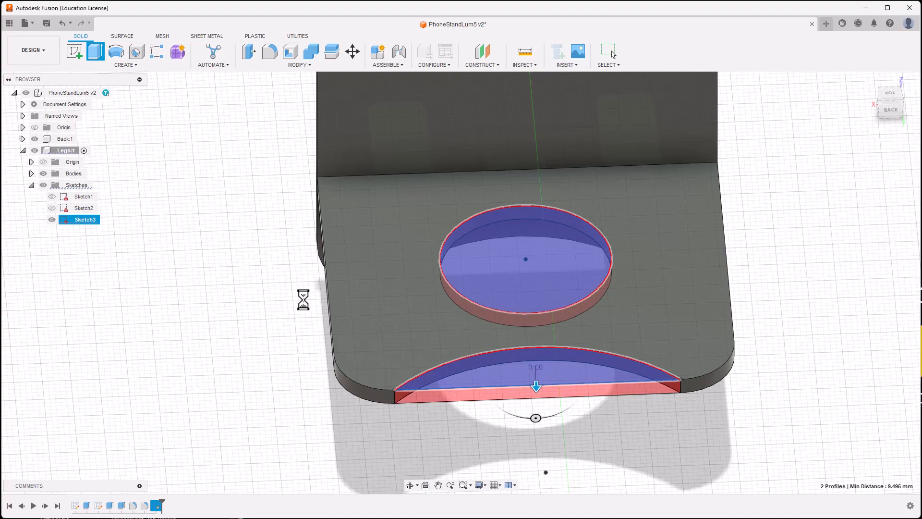
{"action": "middle_click_drag", "start_coordinate": [261, 313], "coordinate": [461, 376], "text": "shift"}
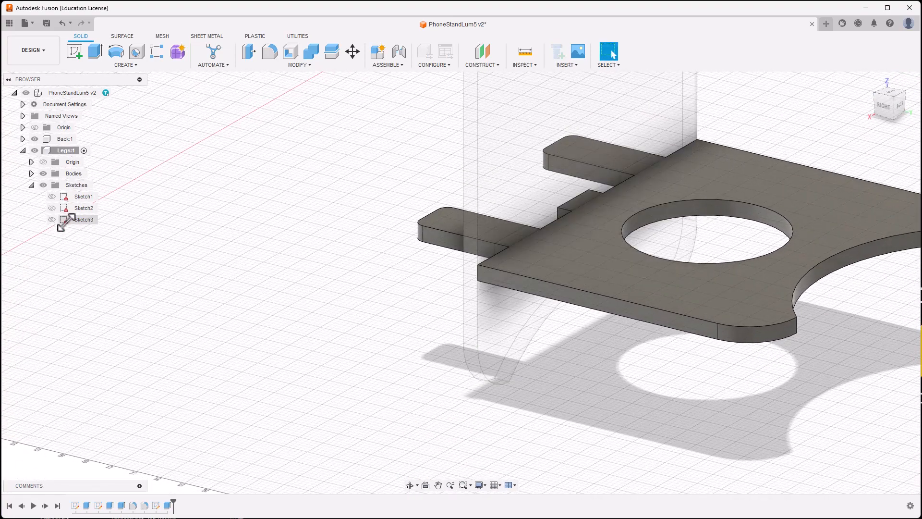
Step: Collapse Legs:1 and activate the top-level PhoneStandLum5 v2 to view the whole stand
{"action": "left_click", "coordinate": [22, 150]}
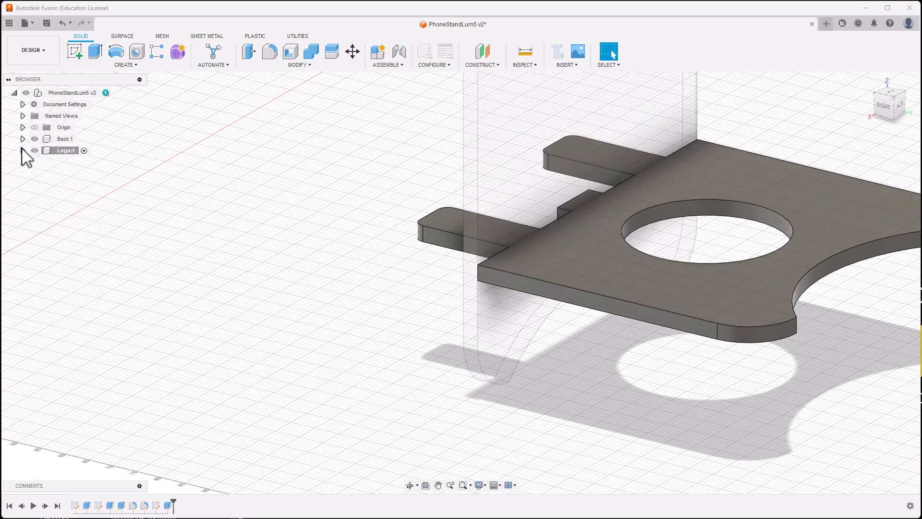
{"action": "scroll", "coordinate": [149, 247], "scroll_direction": "down", "scroll_amount": 3}
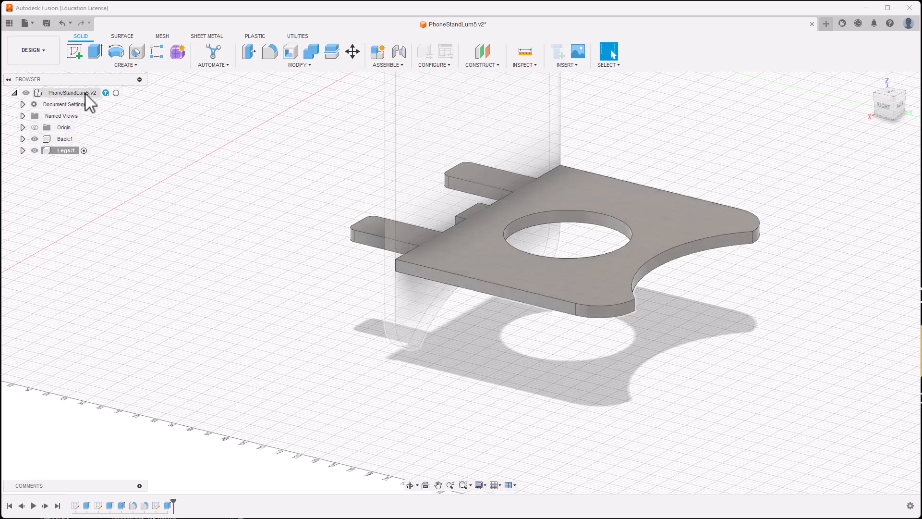
{"action": "left_click", "coordinate": [118, 93]}
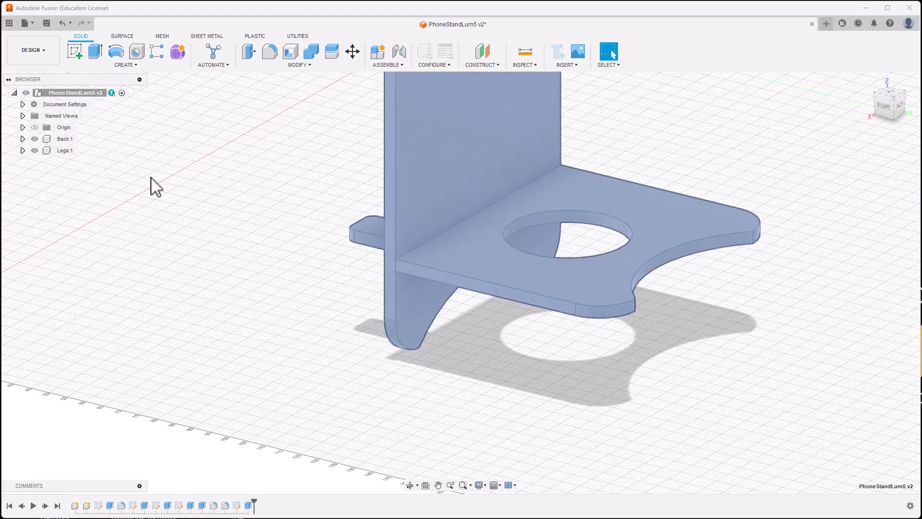
{"action": "left_click", "coordinate": [192, 221]}
{"action": "middle_click_drag", "start_coordinate": [192, 221], "coordinate": [232, 339], "text": "shift"}
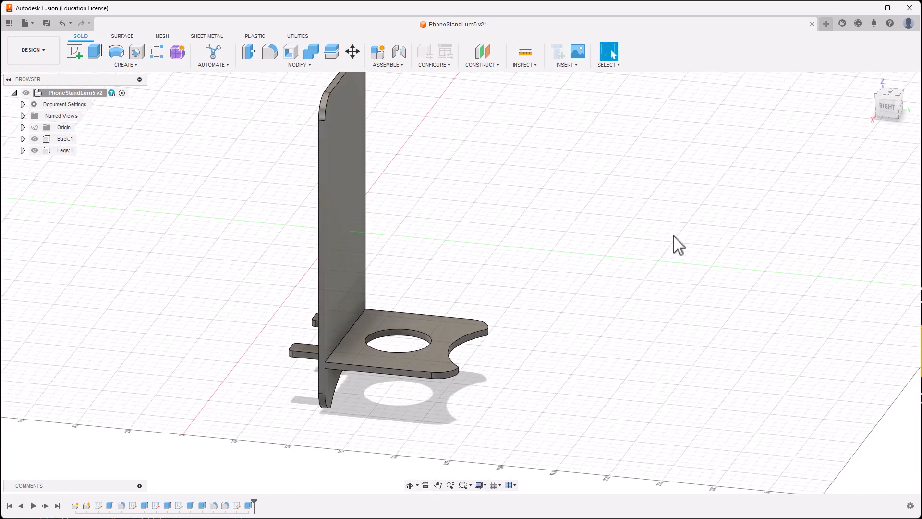
Step: Apply the Glass - Window appearance to both the Back and Legs plates, then close the library
{"action": "key", "text": "a"}
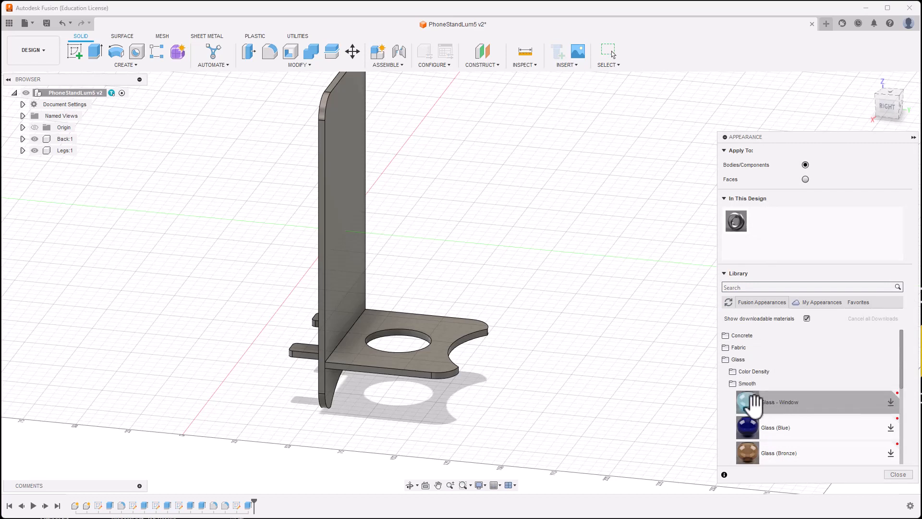
{"action": "left_click", "coordinate": [729, 360]}
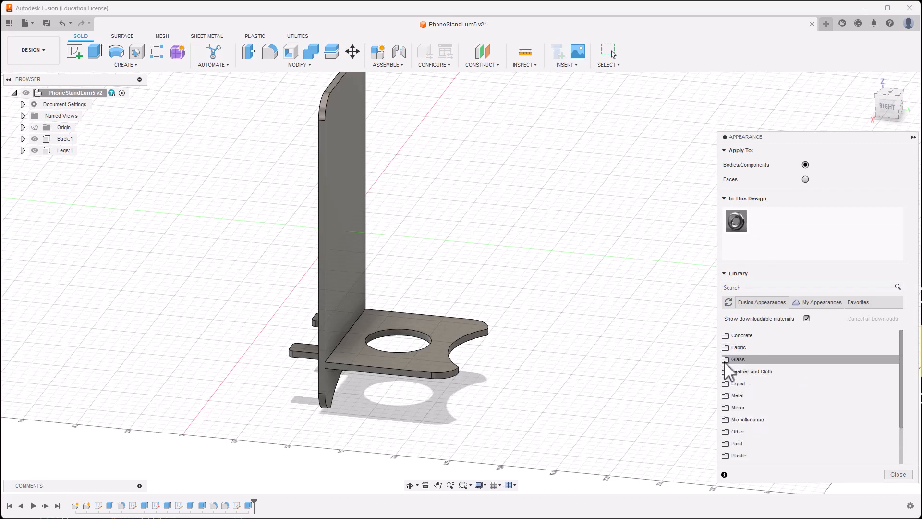
{"action": "left_click", "coordinate": [726, 360]}
{"action": "left_click_drag", "start_coordinate": [748, 402], "coordinate": [354, 244]}
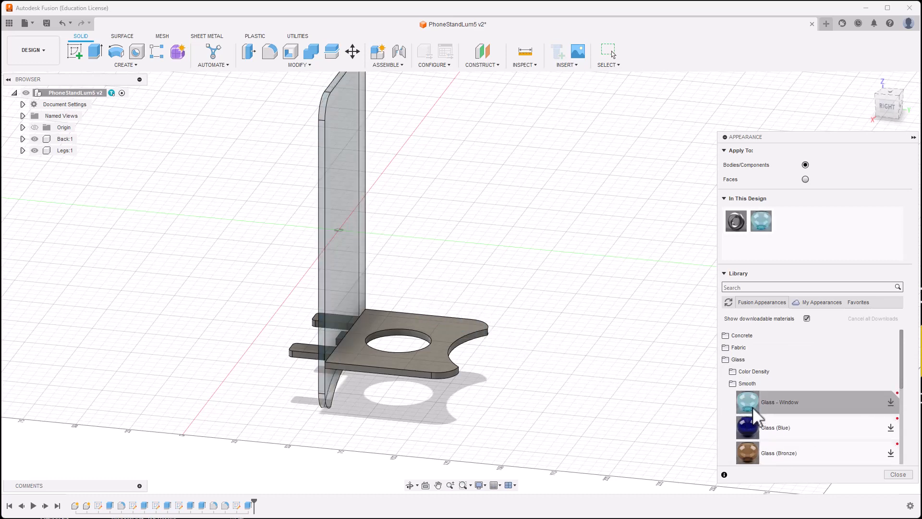
{"action": "left_click_drag", "start_coordinate": [752, 407], "coordinate": [465, 326]}
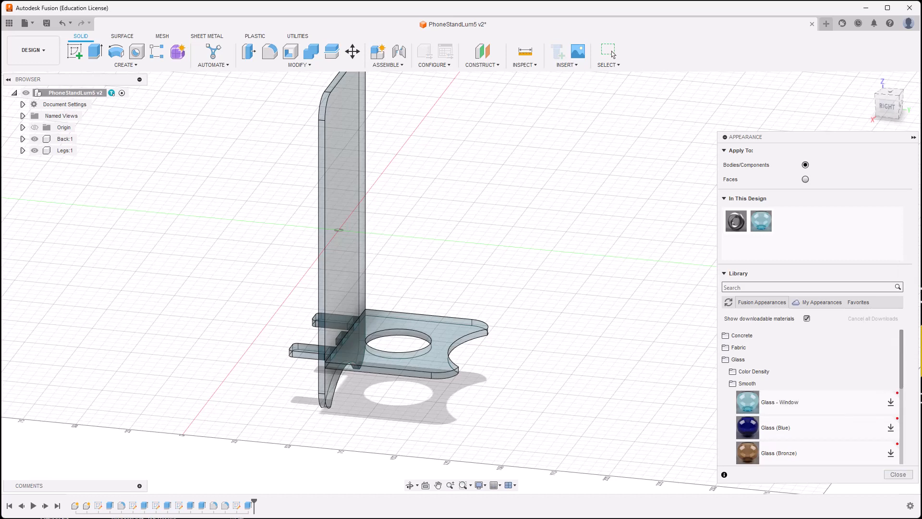
{"action": "left_click", "coordinate": [898, 474]}
{"action": "middle_click_drag", "start_coordinate": [628, 406], "coordinate": [655, 398], "text": "shift"}
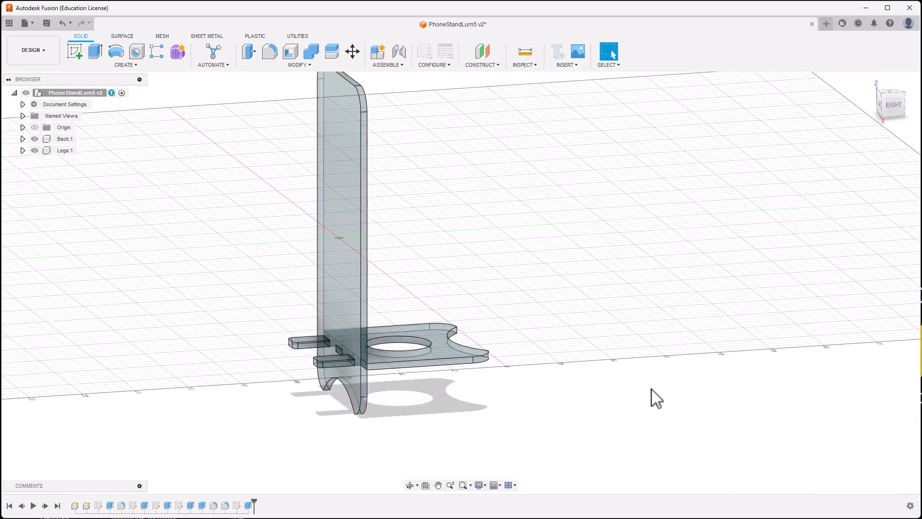
Step: Expand Back:1 and Legs:1 in the browser, list Back's sketches, and activate Back:1
{"action": "scroll", "coordinate": [644, 408], "scroll_direction": "down", "scroll_amount": 3}
{"action": "middle_click_drag", "start_coordinate": [617, 445], "coordinate": [582, 437], "text": "shift"}
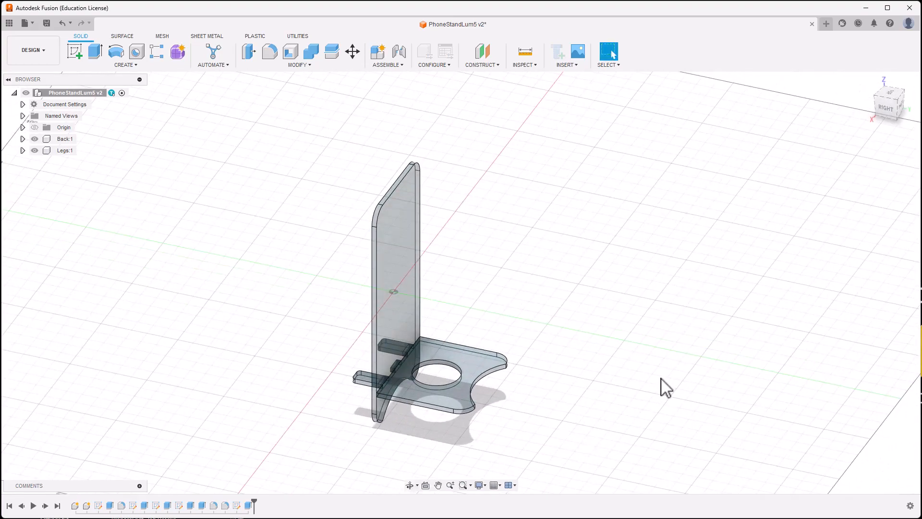
{"action": "middle_click_drag", "start_coordinate": [663, 379], "coordinate": [611, 383], "text": "shift"}
{"action": "middle_click_drag", "start_coordinate": [538, 331], "coordinate": [609, 303], "text": "shift"}
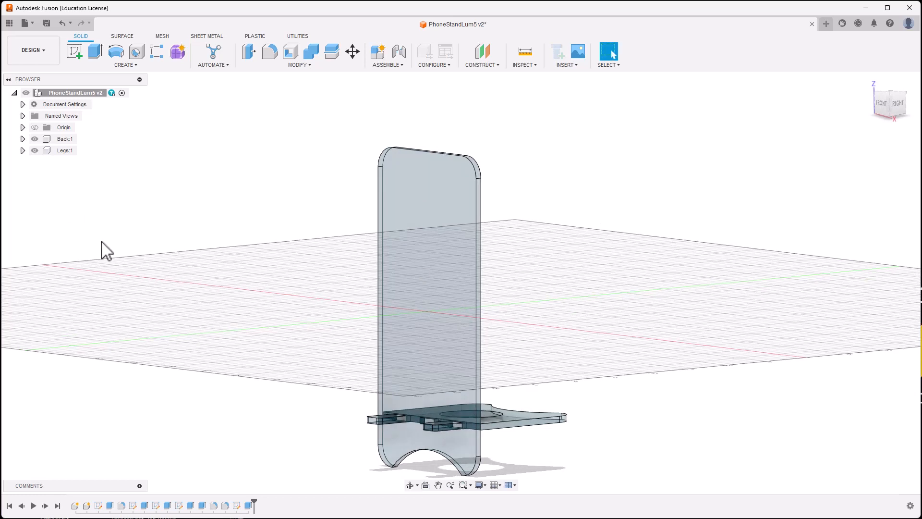
{"action": "middle_click_drag", "start_coordinate": [102, 243], "coordinate": [190, 233]}
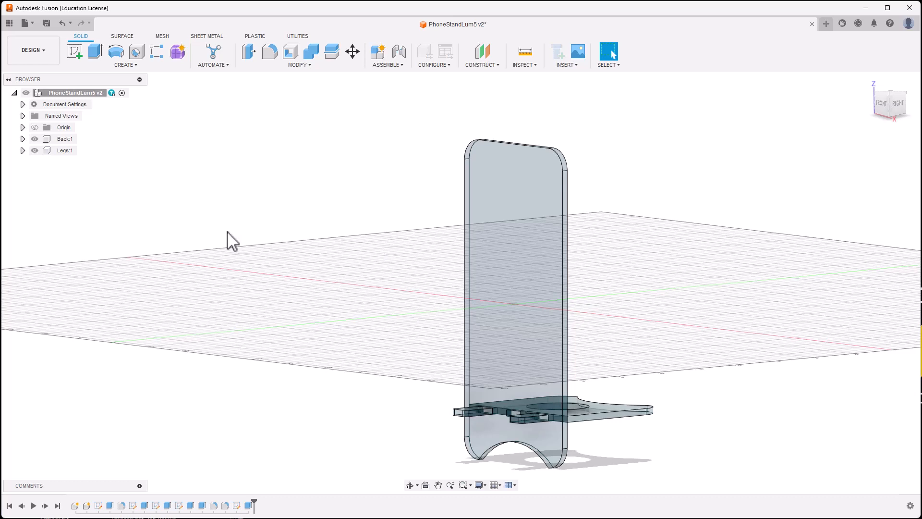
{"action": "left_click", "coordinate": [23, 139]}
{"action": "left_click", "coordinate": [23, 185]}
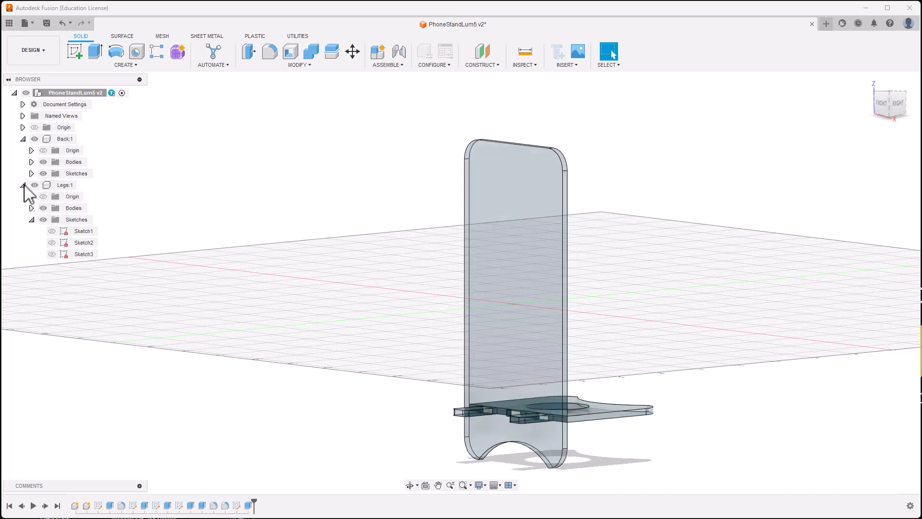
{"action": "left_click", "coordinate": [31, 174]}
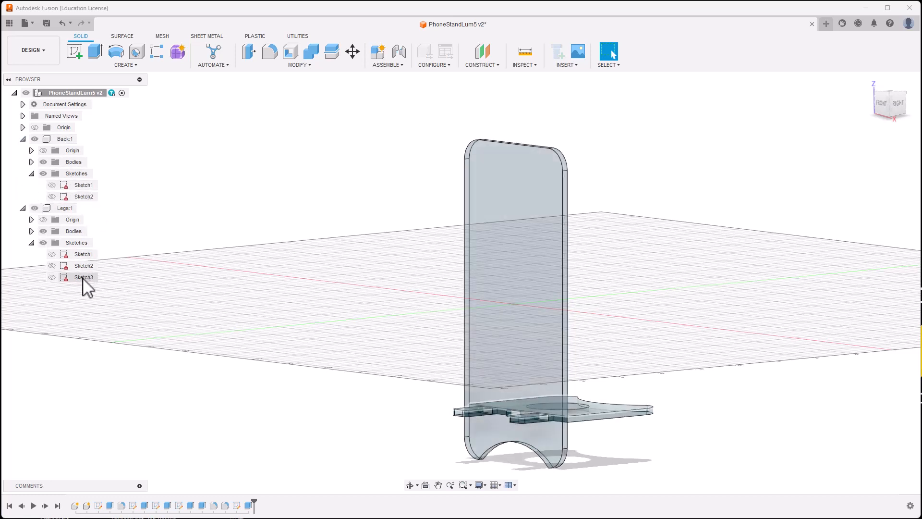
{"action": "middle_click_drag", "start_coordinate": [237, 281], "coordinate": [235, 278], "text": "shift"}
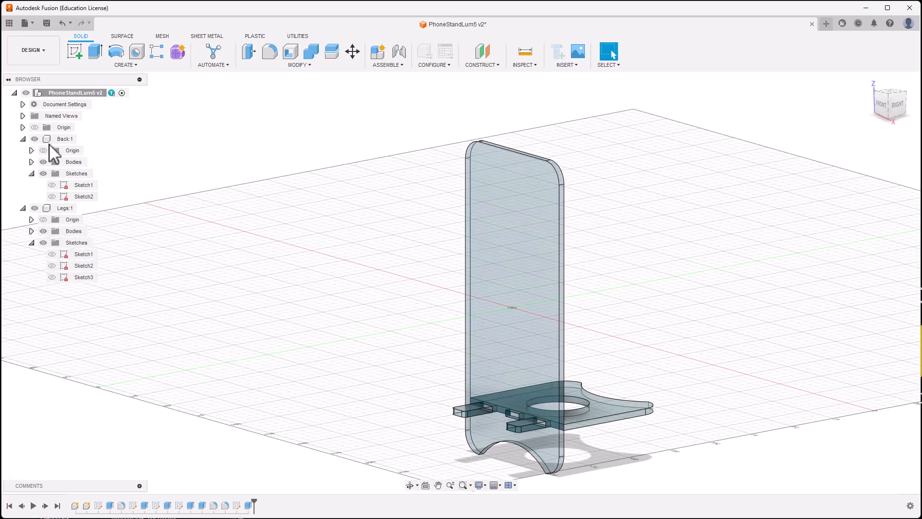
{"action": "left_click", "coordinate": [82, 140]}
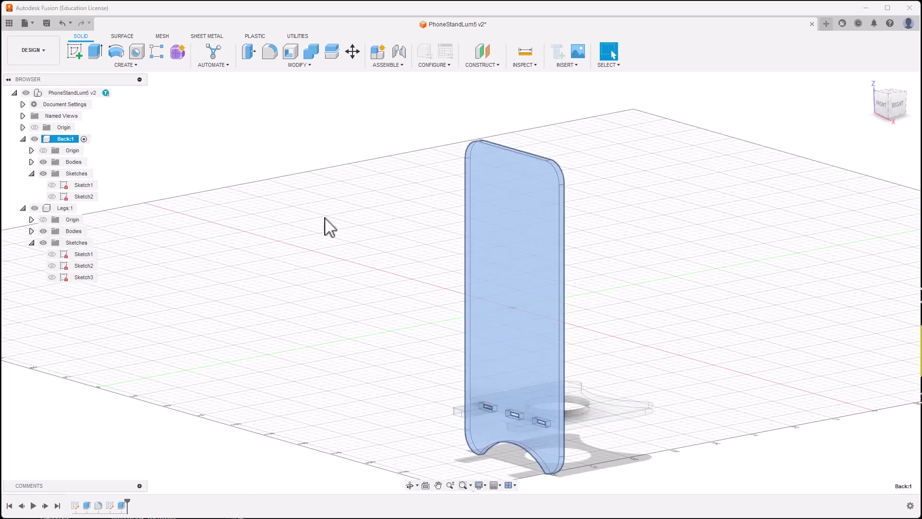
Step: Create Sketch3 on the back plate's face and finish it without drawing
{"action": "left_click", "coordinate": [75, 51]}
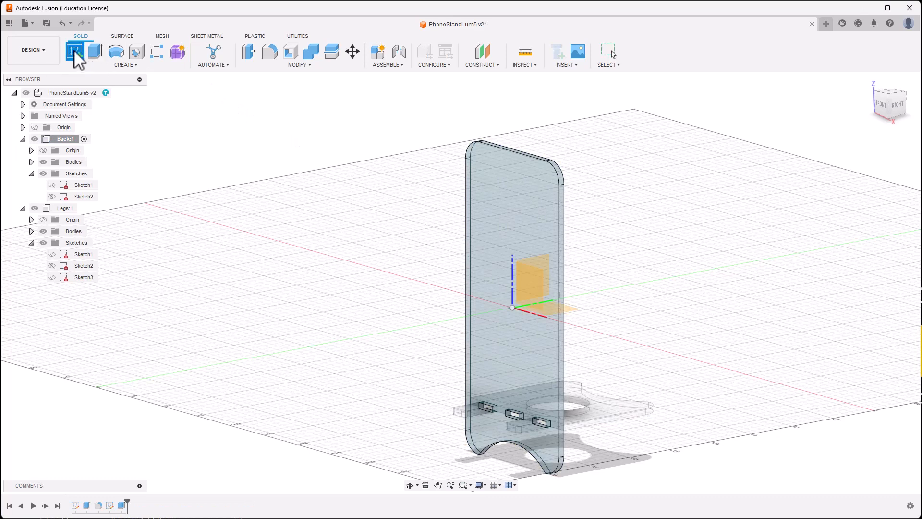
{"action": "left_click", "coordinate": [481, 262]}
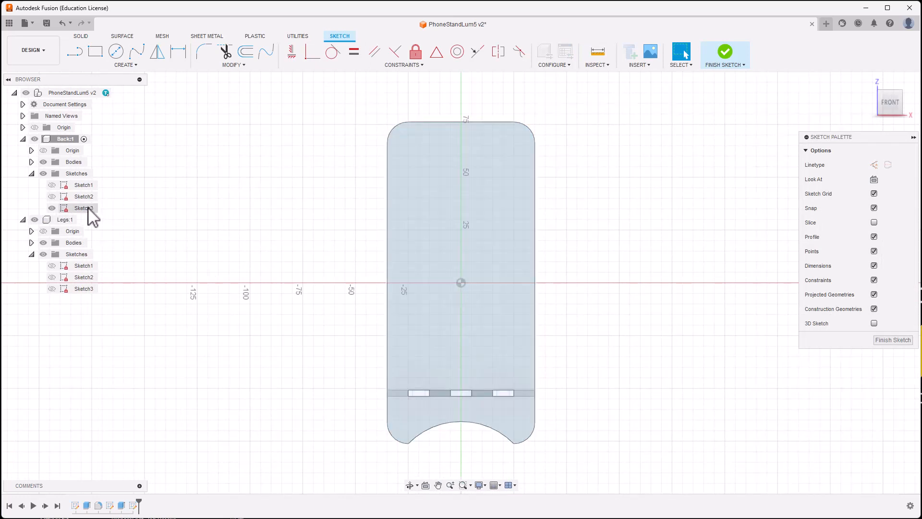
{"action": "left_click", "coordinate": [725, 53]}
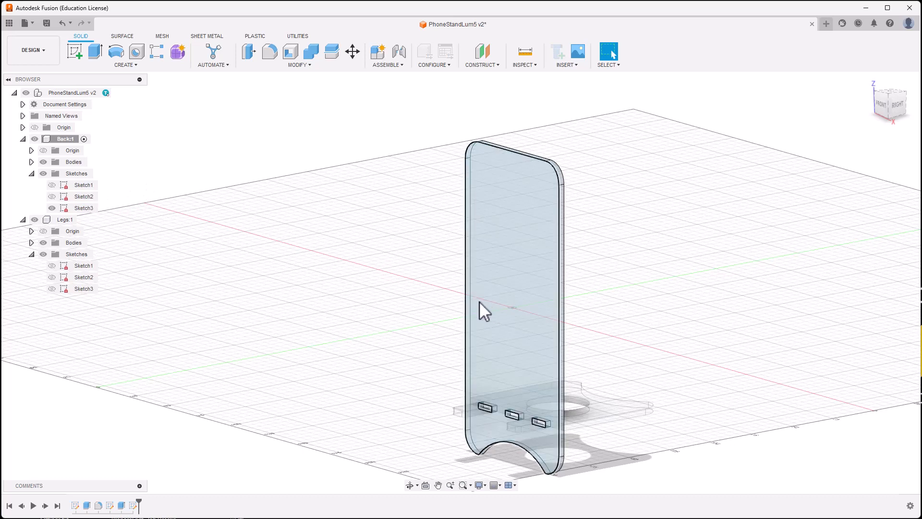
Step: Export Back's Sketch3 as a DXF named backdxf3mm to the Desktop
{"action": "right_click", "coordinate": [91, 209]}
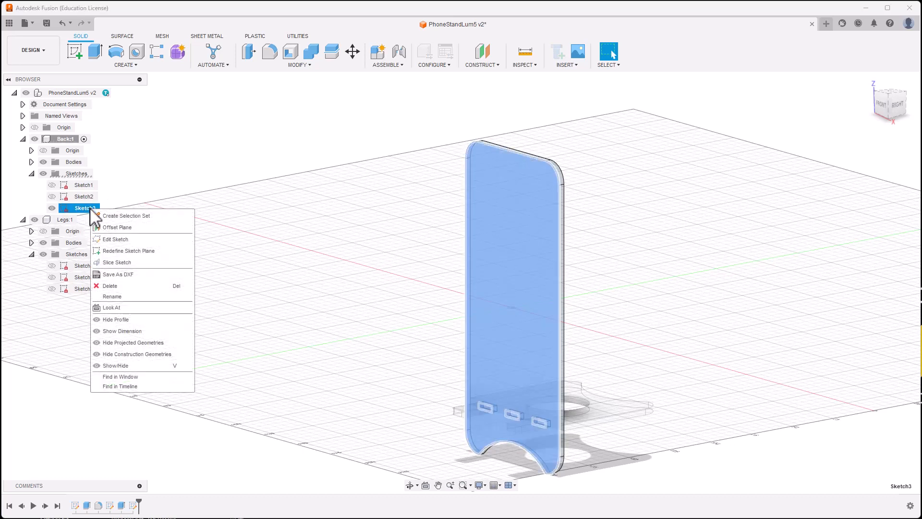
{"action": "left_click", "coordinate": [120, 274]}
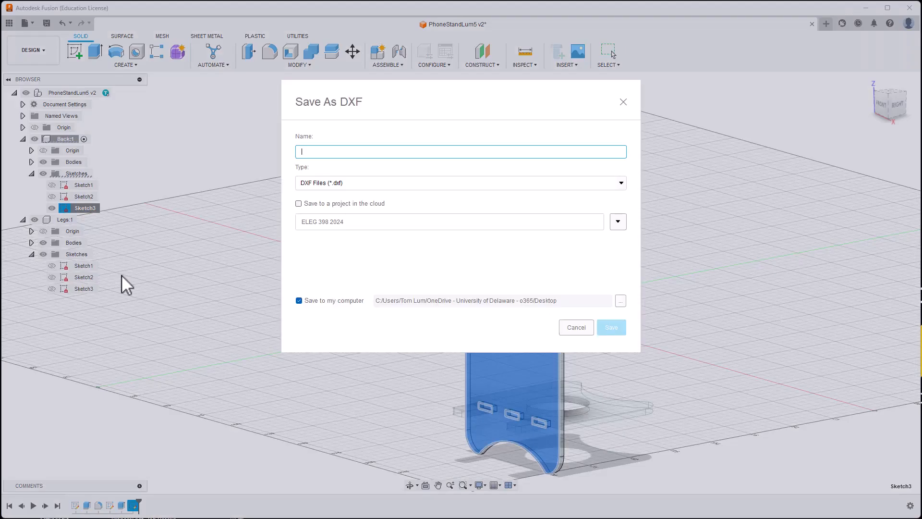
{"action": "left_click", "coordinate": [621, 301]}
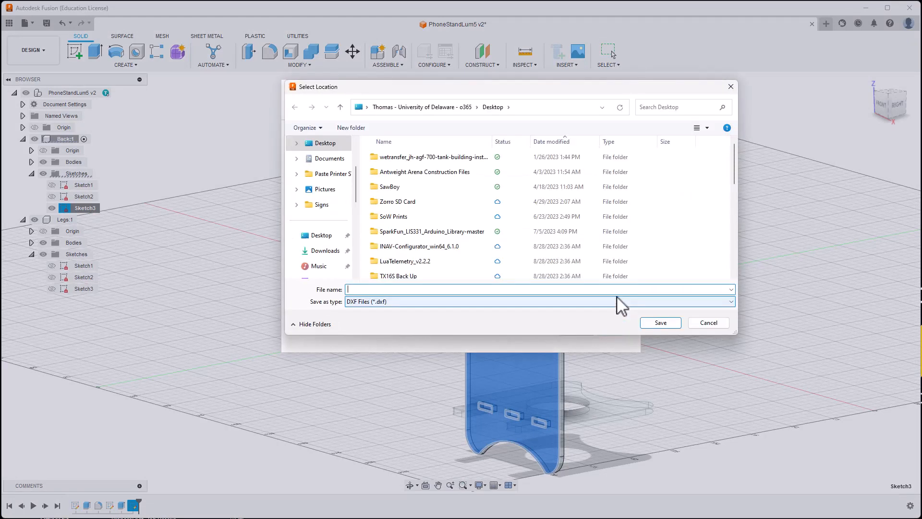
{"action": "type", "text": "ba"}
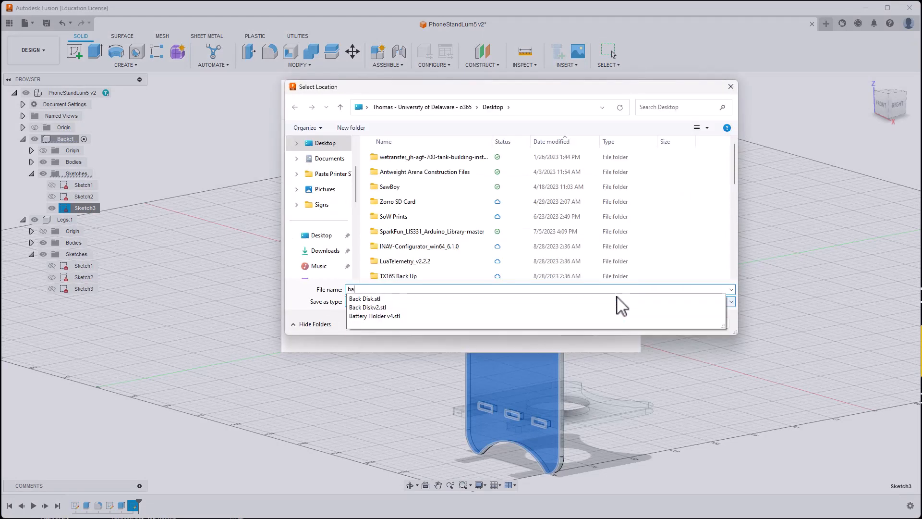
{"action": "type", "text": "ckdxf3mm"}
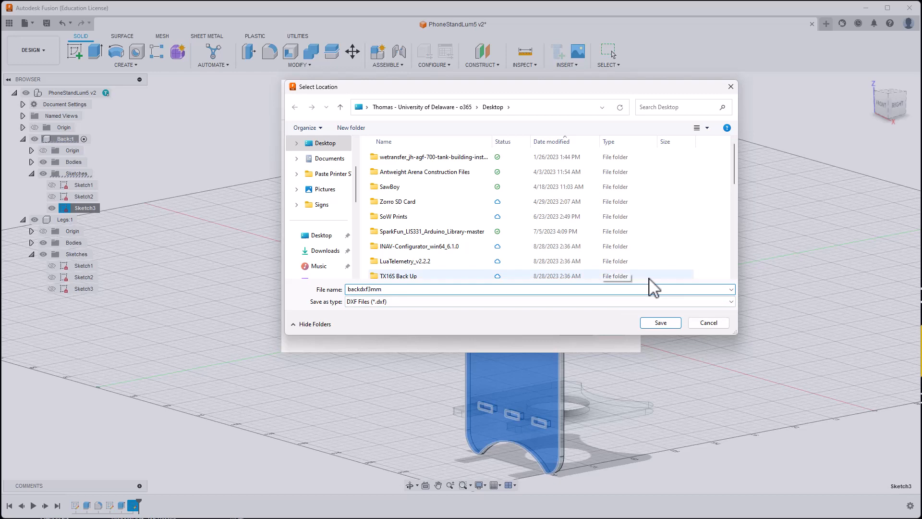
{"action": "left_click", "coordinate": [661, 322]}
{"action": "left_click", "coordinate": [610, 327]}
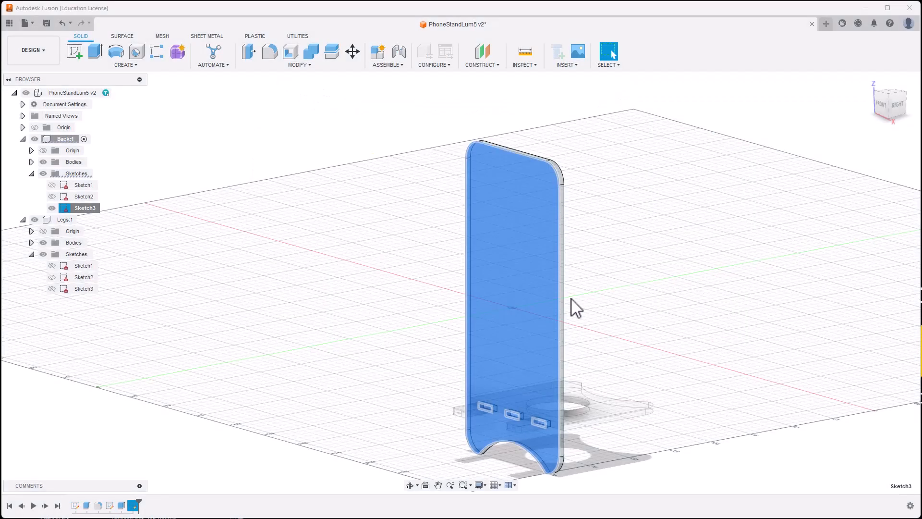
Step: Activate Legs:1 and create Sketch4 on the legs plate's face, then finish it
{"action": "middle_click_drag", "start_coordinate": [210, 255], "coordinate": [183, 246], "text": "shift"}
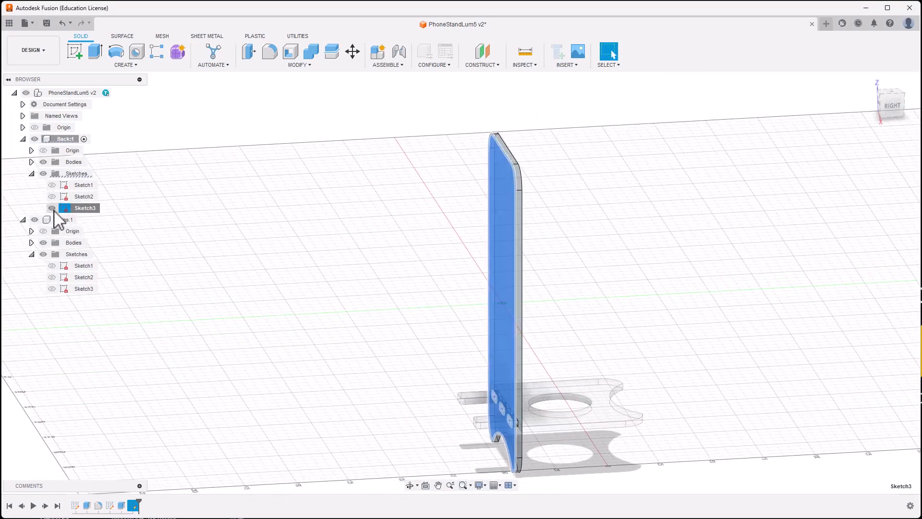
{"action": "left_click", "coordinate": [31, 174]}
{"action": "middle_click_drag", "start_coordinate": [308, 246], "coordinate": [247, 253]}
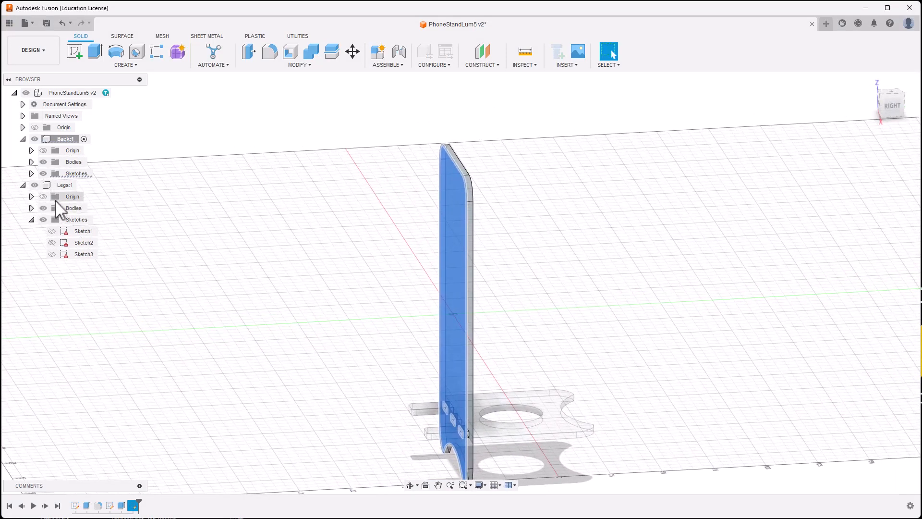
{"action": "left_click", "coordinate": [83, 185]}
{"action": "middle_click_drag", "start_coordinate": [359, 301], "coordinate": [264, 350], "text": "shift"}
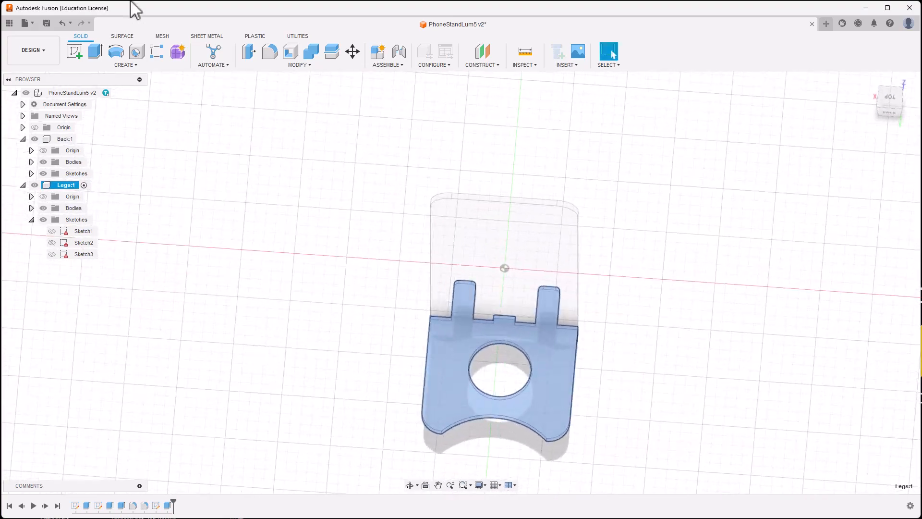
{"action": "left_click", "coordinate": [76, 51]}
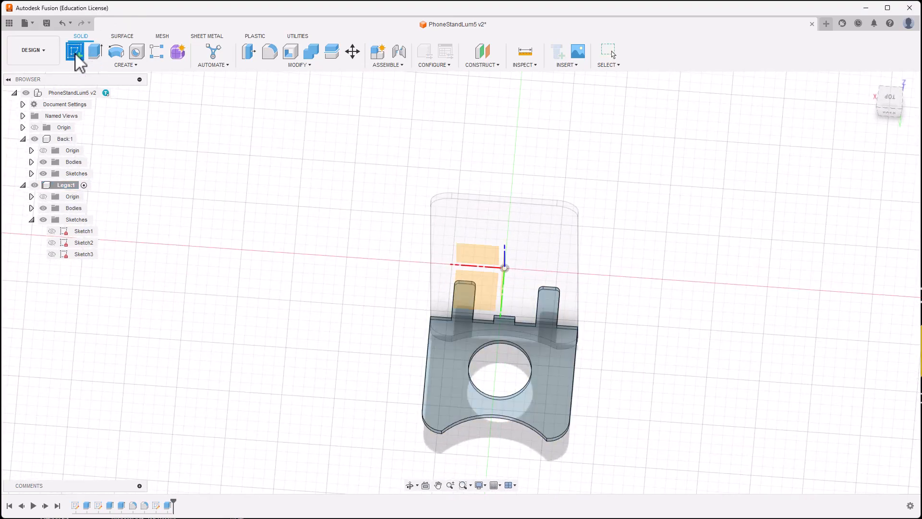
{"action": "left_click", "coordinate": [446, 379]}
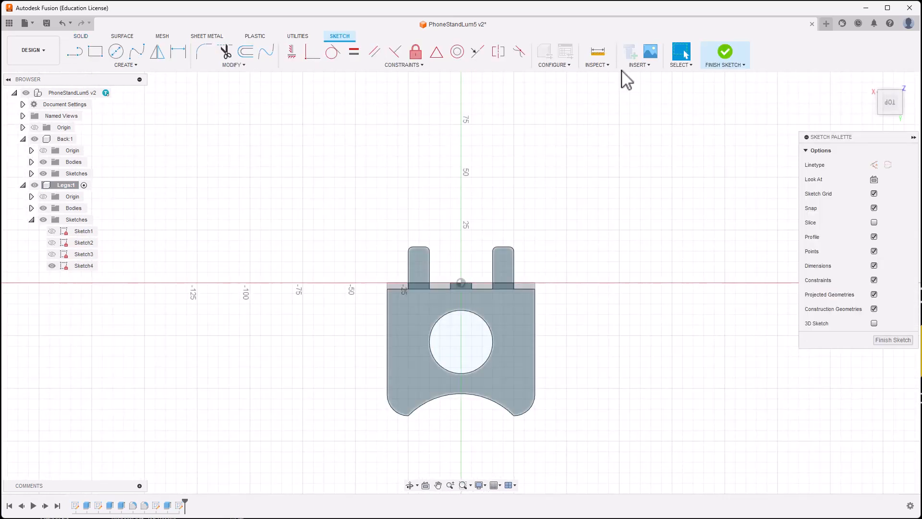
{"action": "left_click", "coordinate": [729, 56]}
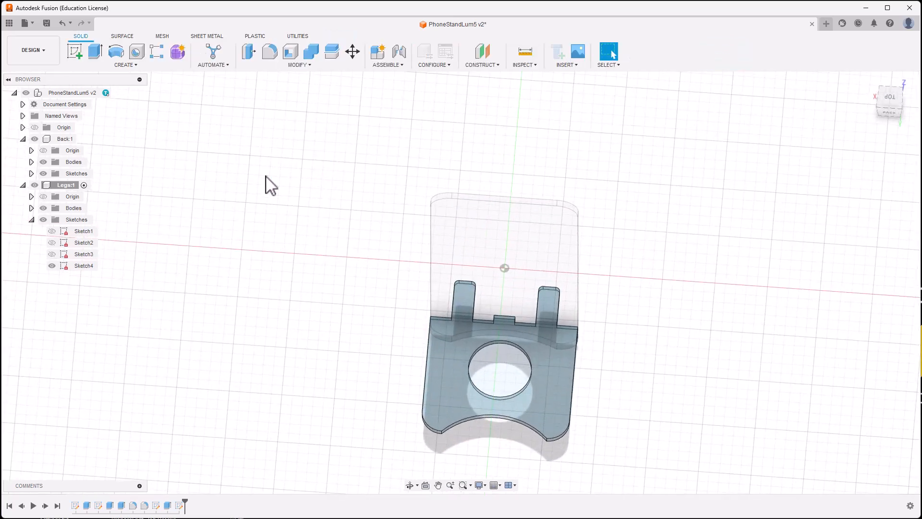
Step: Save the legs' Sketch4 as the DXF legsdxf3mm on the Desktop, then create a new Untitled design
{"action": "right_click", "coordinate": [78, 266]}
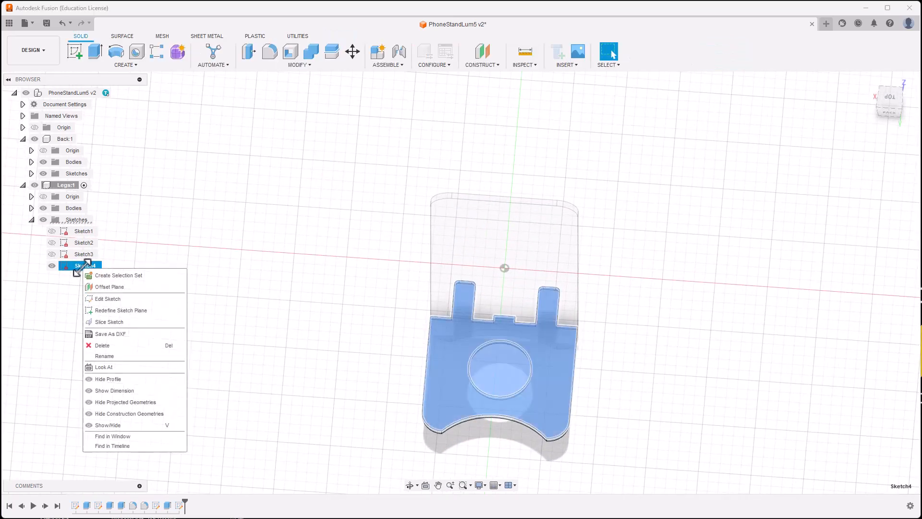
{"action": "left_click", "coordinate": [111, 334]}
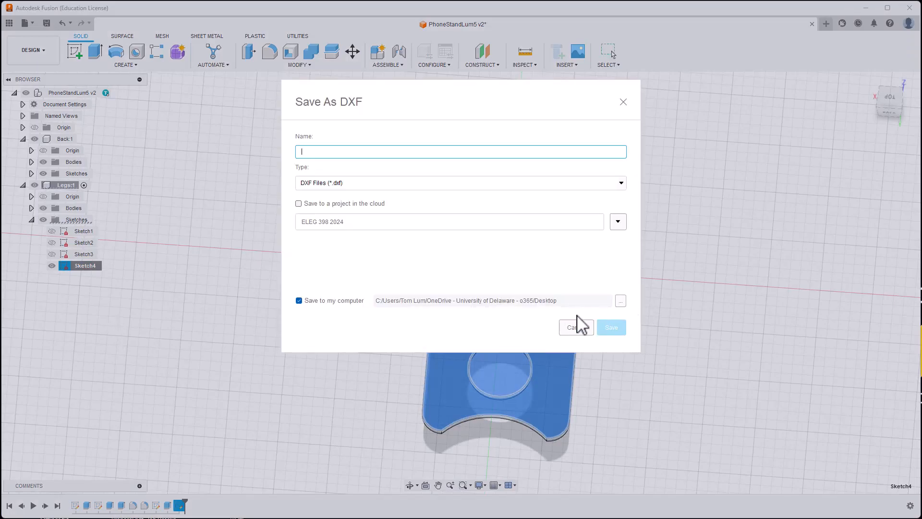
{"action": "type", "text": "legsdxf3mm"}
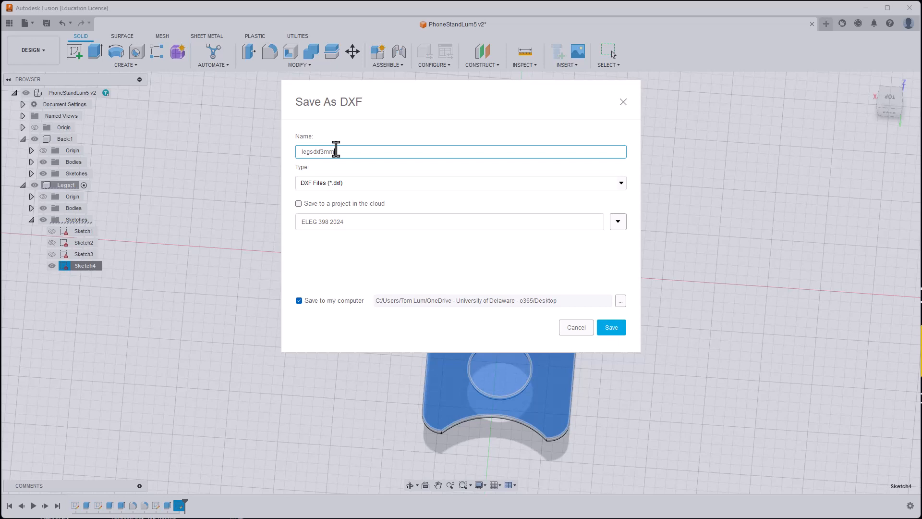
{"action": "left_click", "coordinate": [617, 330]}
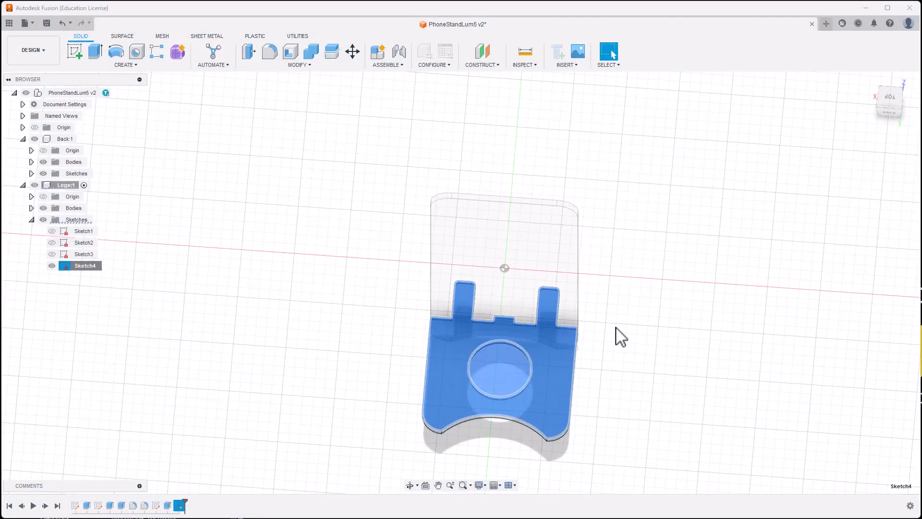
{"action": "middle_click_drag", "start_coordinate": [627, 333], "coordinate": [638, 309], "text": "shift"}
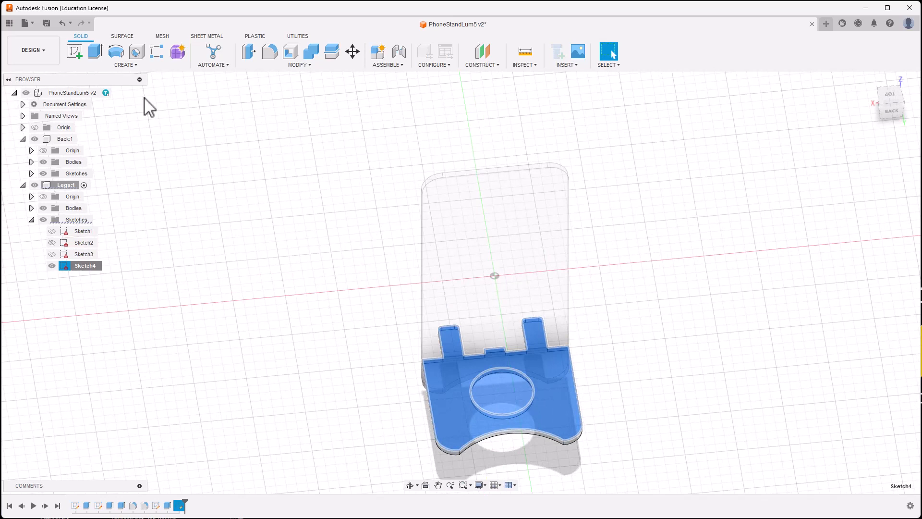
{"action": "left_click", "coordinate": [827, 23]}
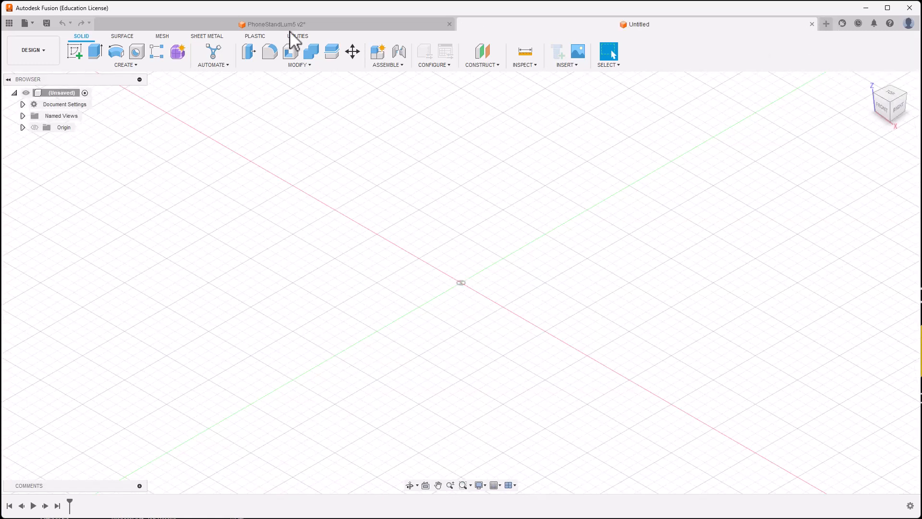
Step: Insert backdxf3mm.dxf from the computer onto the XY plane as the slotted back plate sketch
{"action": "left_click", "coordinate": [559, 66]}
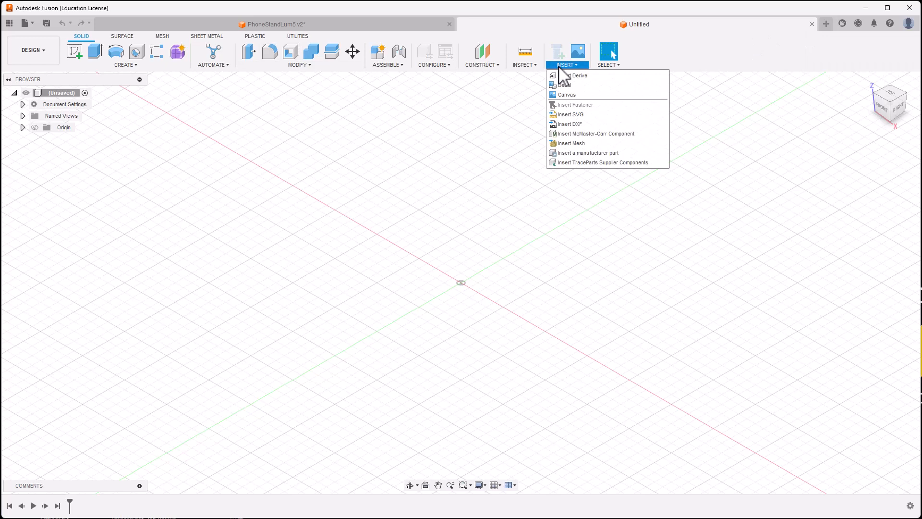
{"action": "left_click", "coordinate": [579, 125]}
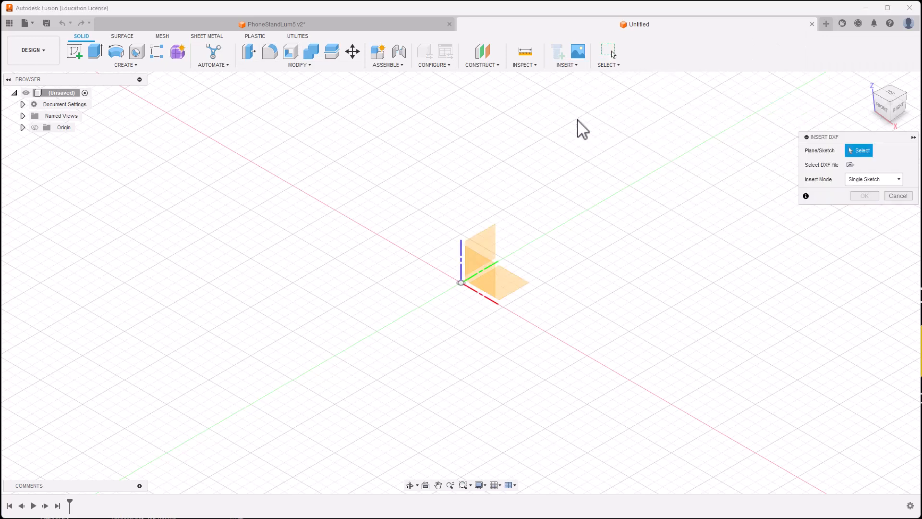
{"action": "left_click", "coordinate": [517, 287]}
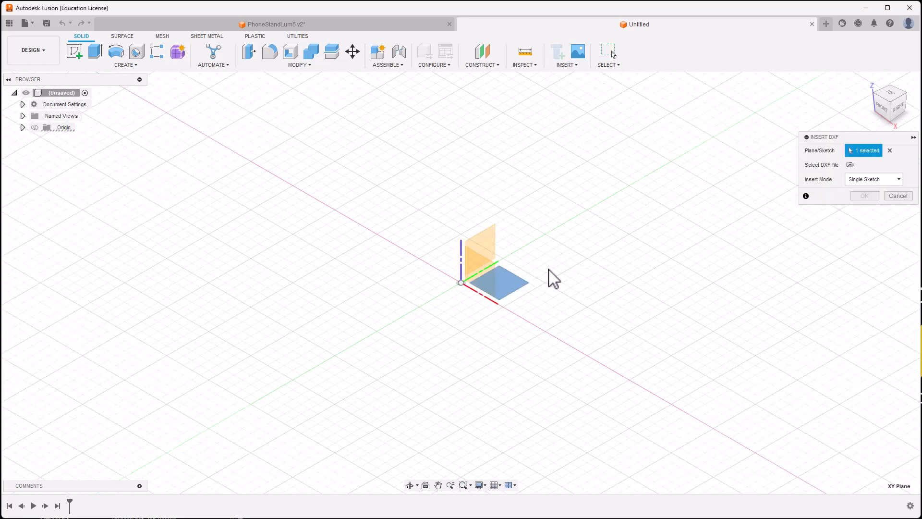
{"action": "left_click", "coordinate": [850, 165]}
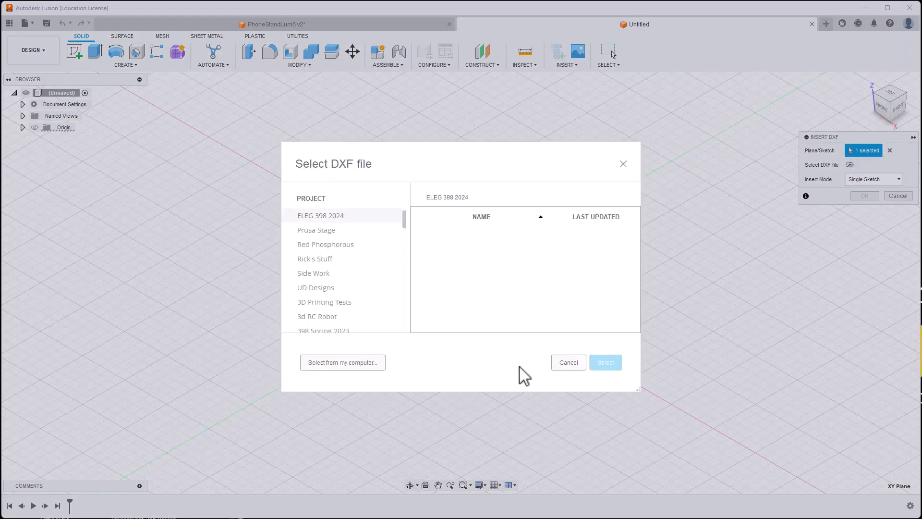
{"action": "left_click", "coordinate": [329, 363]}
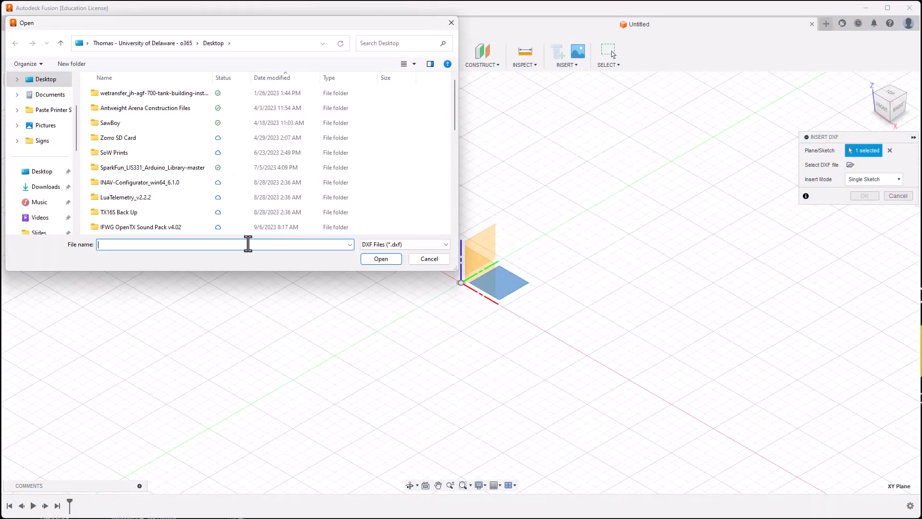
{"action": "scroll", "coordinate": [151, 165], "scroll_direction": "down", "scroll_amount": 5}
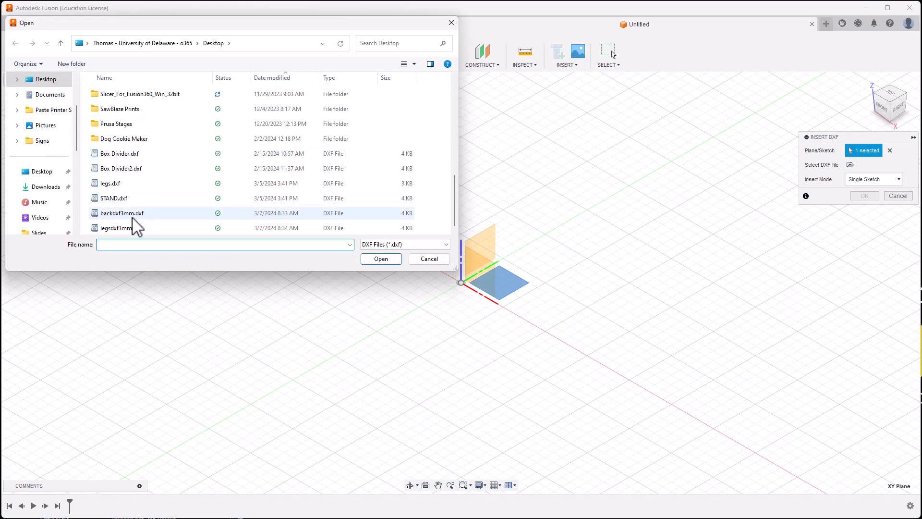
{"action": "left_click", "coordinate": [132, 215]}
{"action": "left_click", "coordinate": [382, 259]}
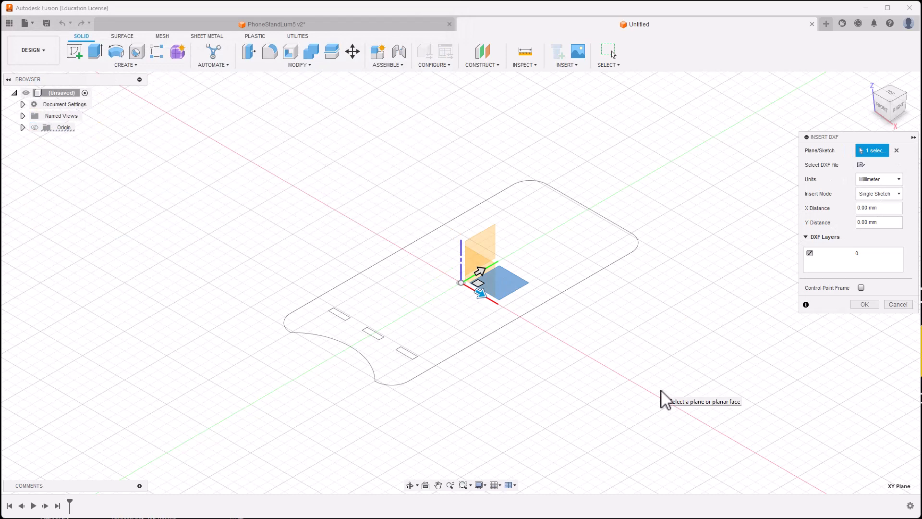
{"action": "left_click", "coordinate": [860, 305]}
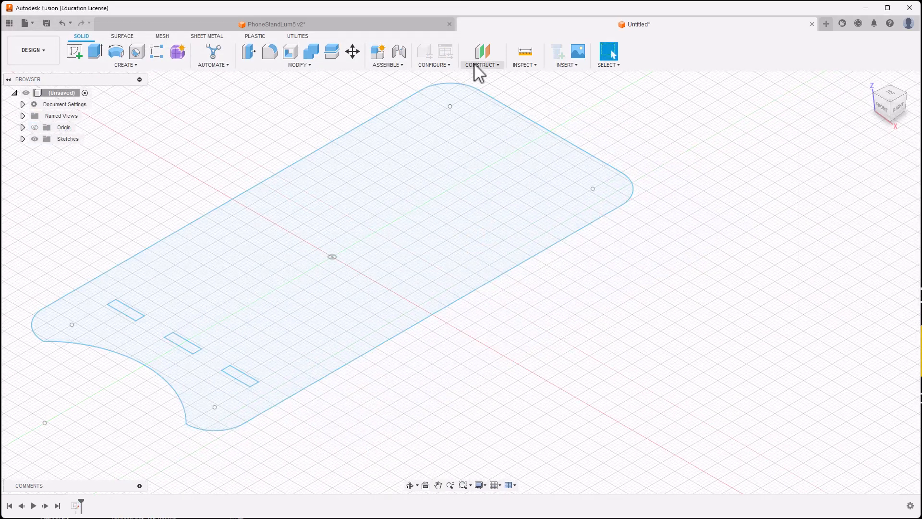
{"action": "left_click", "coordinate": [574, 66]}
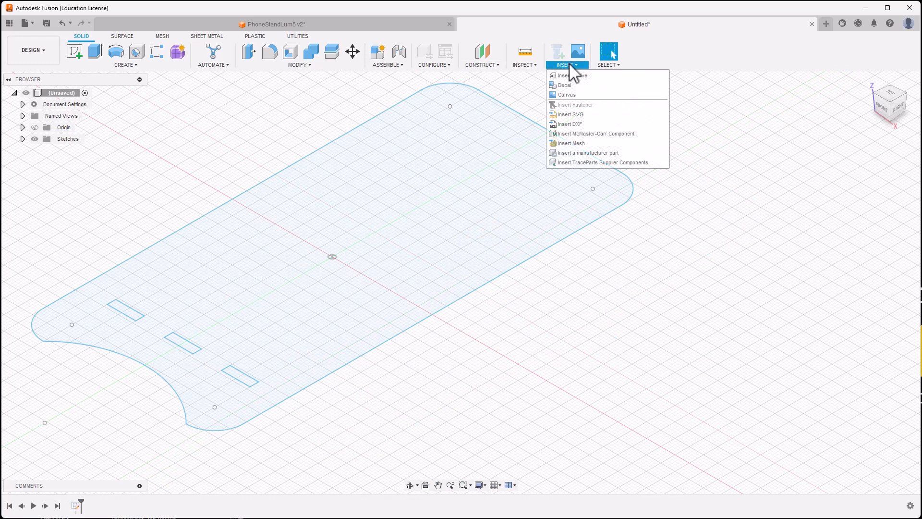
Step: Insert legsdxf3mm.dxf on the XY plane, offset 88 mm along X beside the back plate
{"action": "left_click", "coordinate": [570, 125]}
{"action": "left_click", "coordinate": [386, 257]}
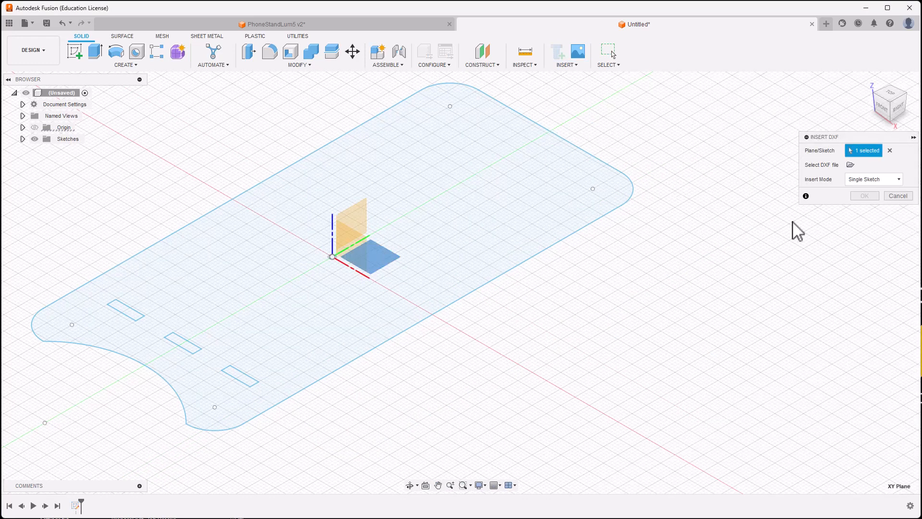
{"action": "left_click", "coordinate": [850, 164]}
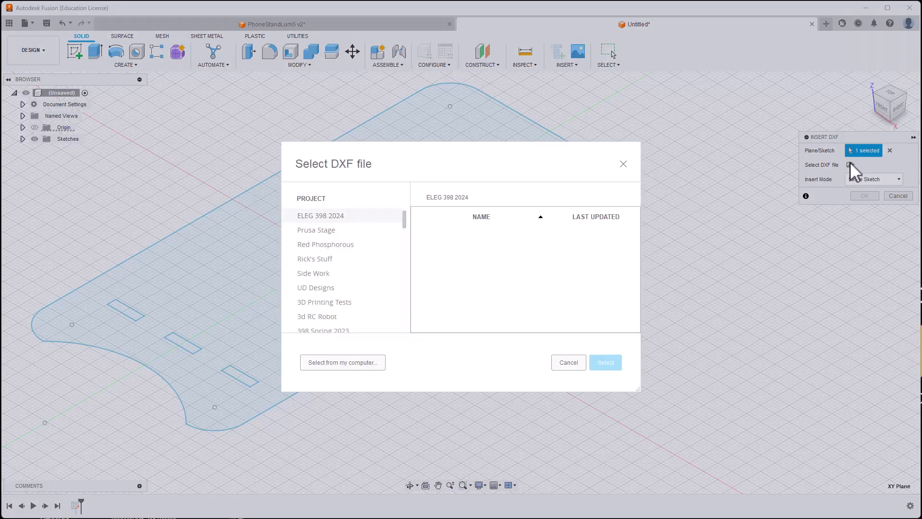
{"action": "left_click", "coordinate": [362, 365]}
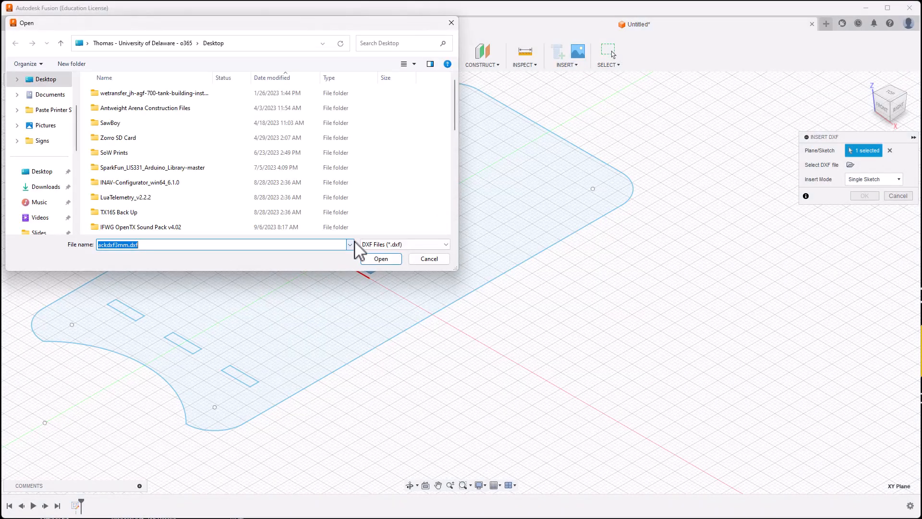
{"action": "scroll", "coordinate": [181, 199], "scroll_direction": "down", "scroll_amount": 10}
{"action": "left_click", "coordinate": [113, 228]}
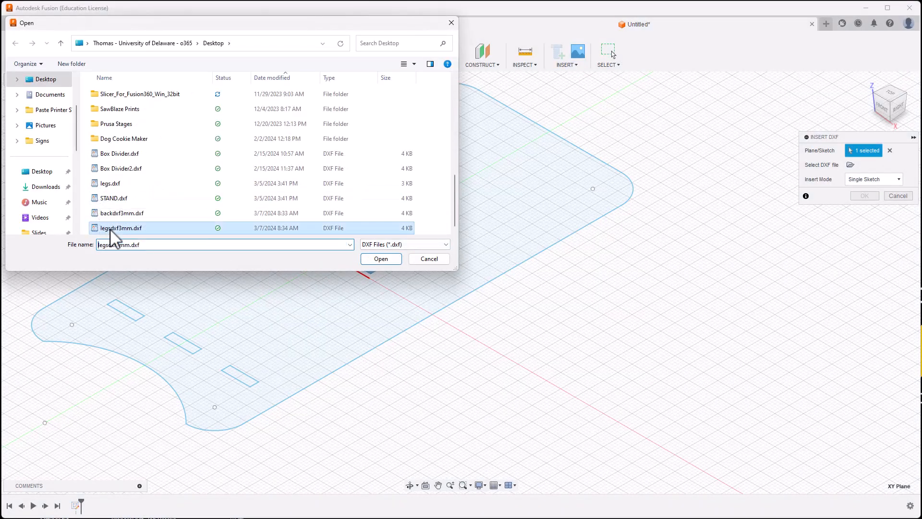
{"action": "left_click", "coordinate": [382, 260]}
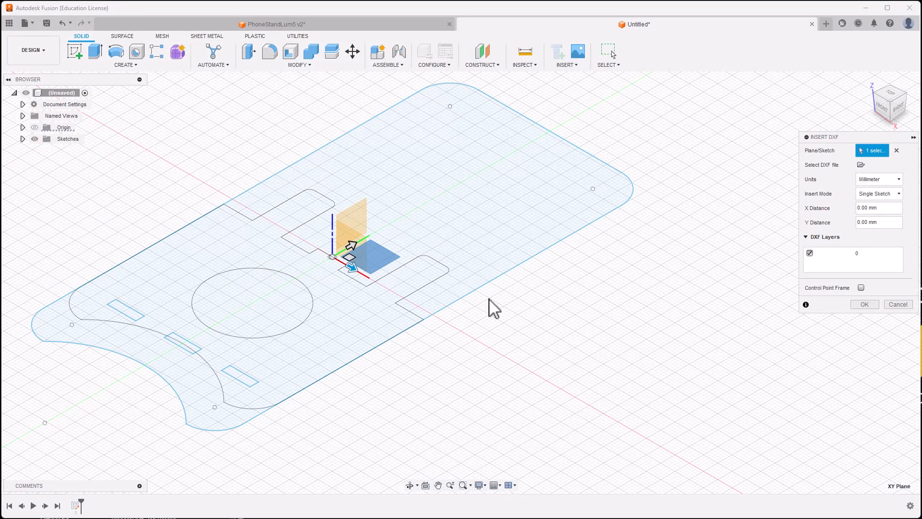
{"action": "left_click_drag", "start_coordinate": [354, 268], "coordinate": [625, 390]}
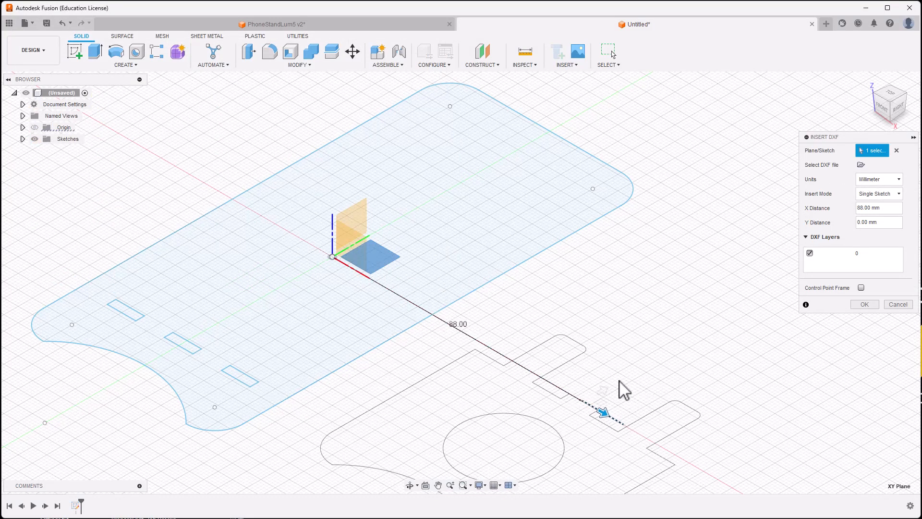
{"action": "middle_click_drag", "start_coordinate": [685, 304], "coordinate": [657, 218]}
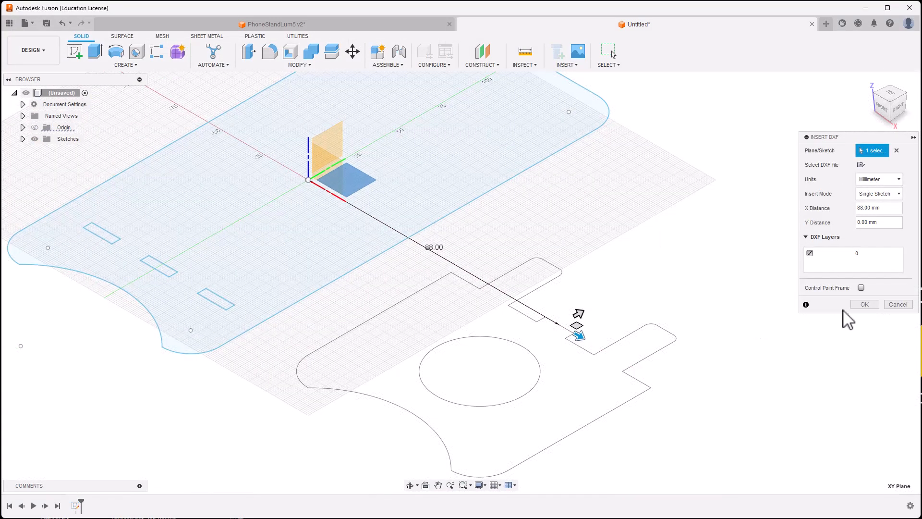
{"action": "left_click", "coordinate": [867, 305]}
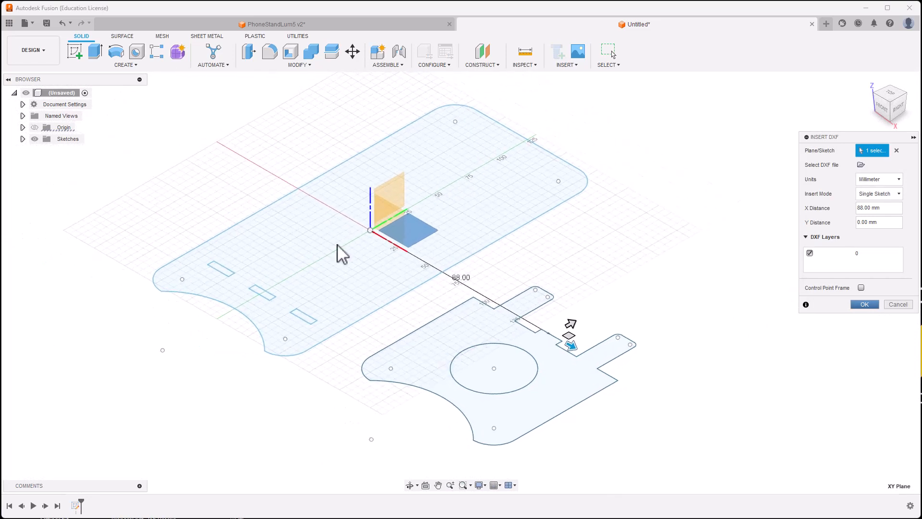